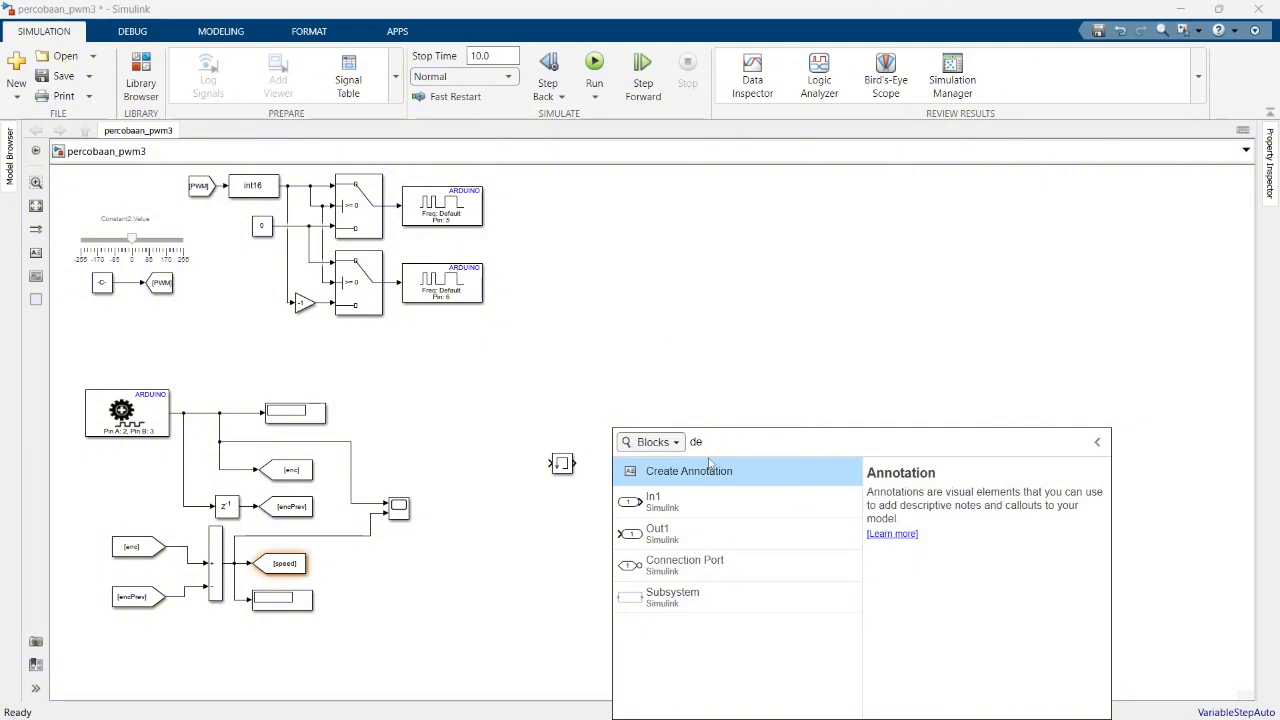
Add a Delay block to the right of the standalone Memory block and connect the Memory output to it
key("Return")
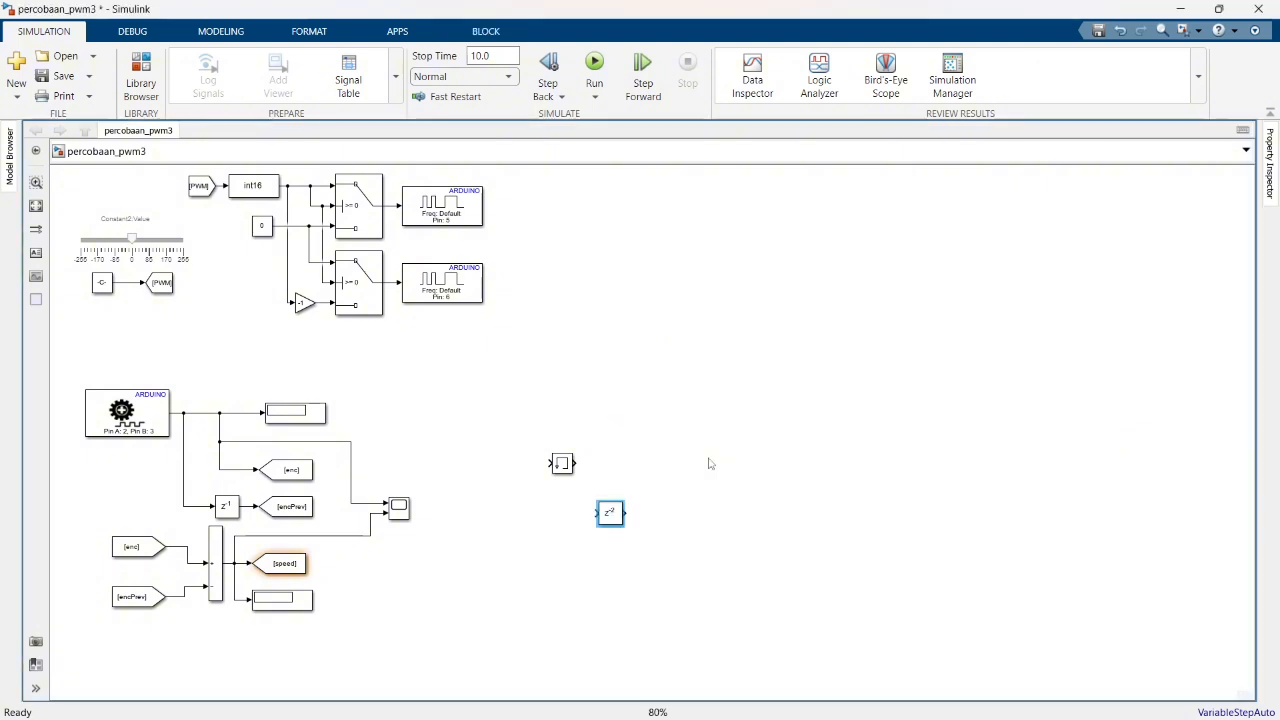
left_click_drag(608, 480, 606, 465)
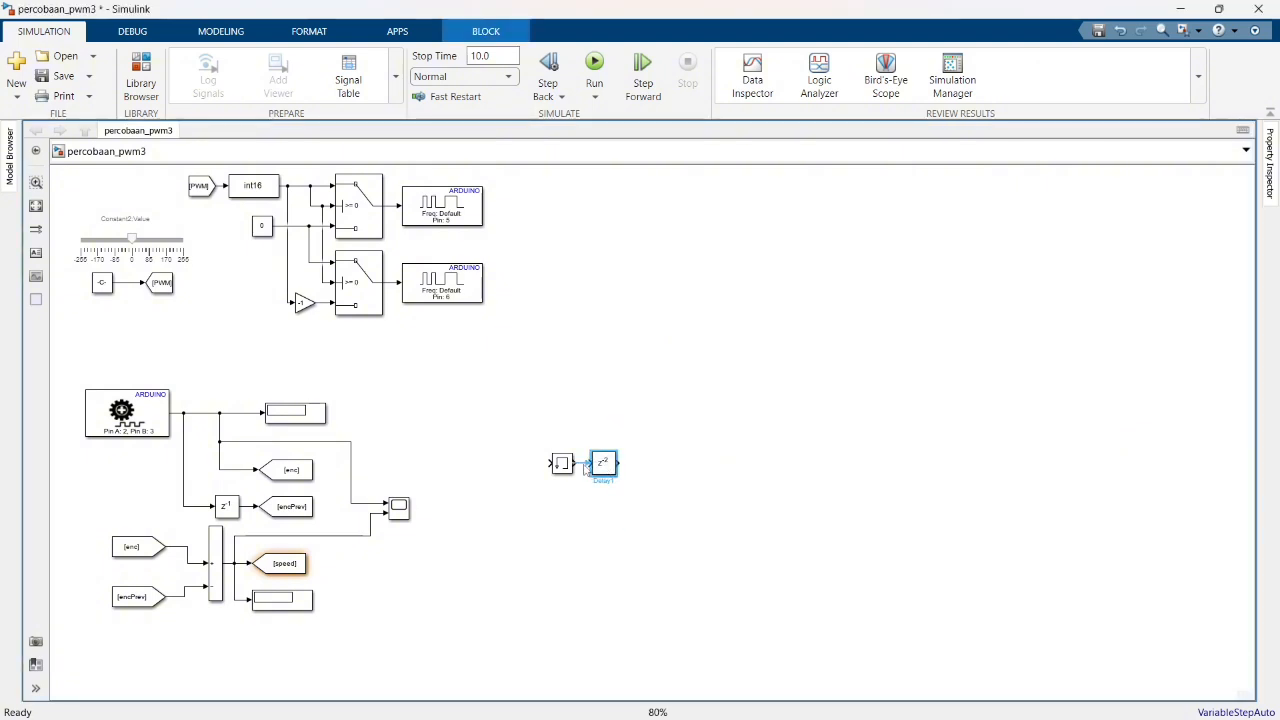
left_click(583, 465)
Add a Sum block in the empty canvas area below the new Delay block
double_click(673, 546)
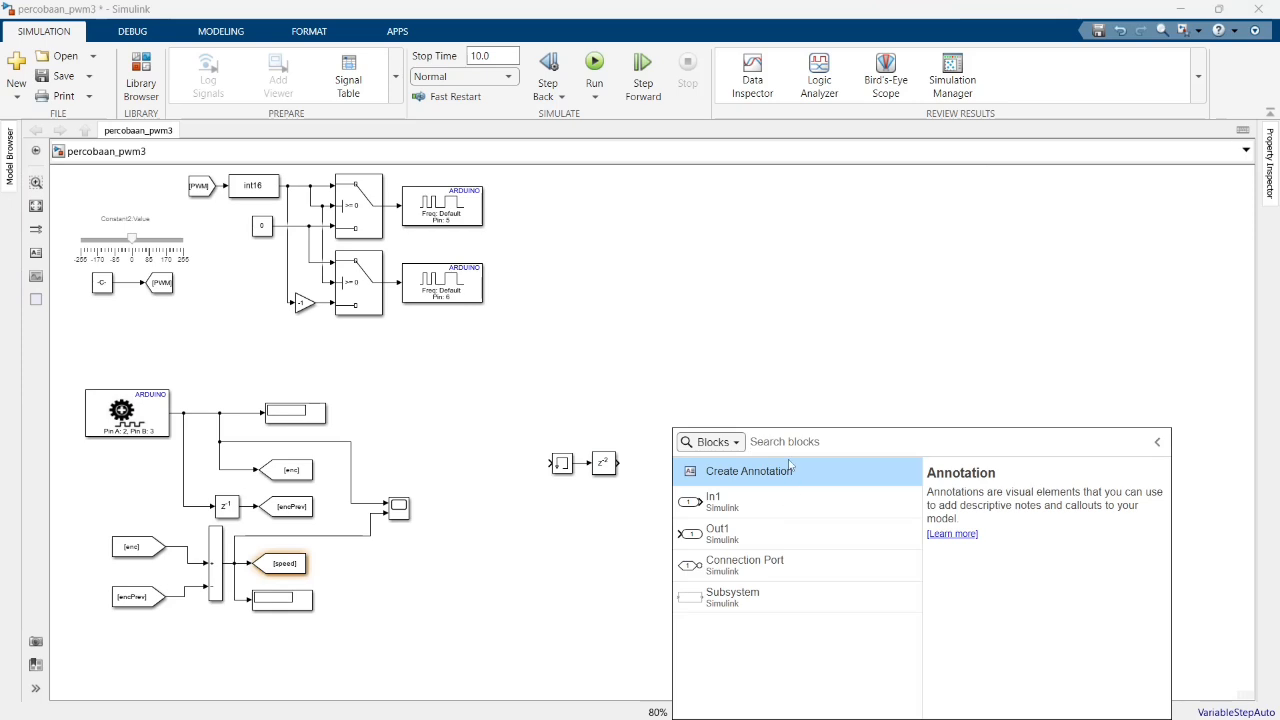
type("sum")
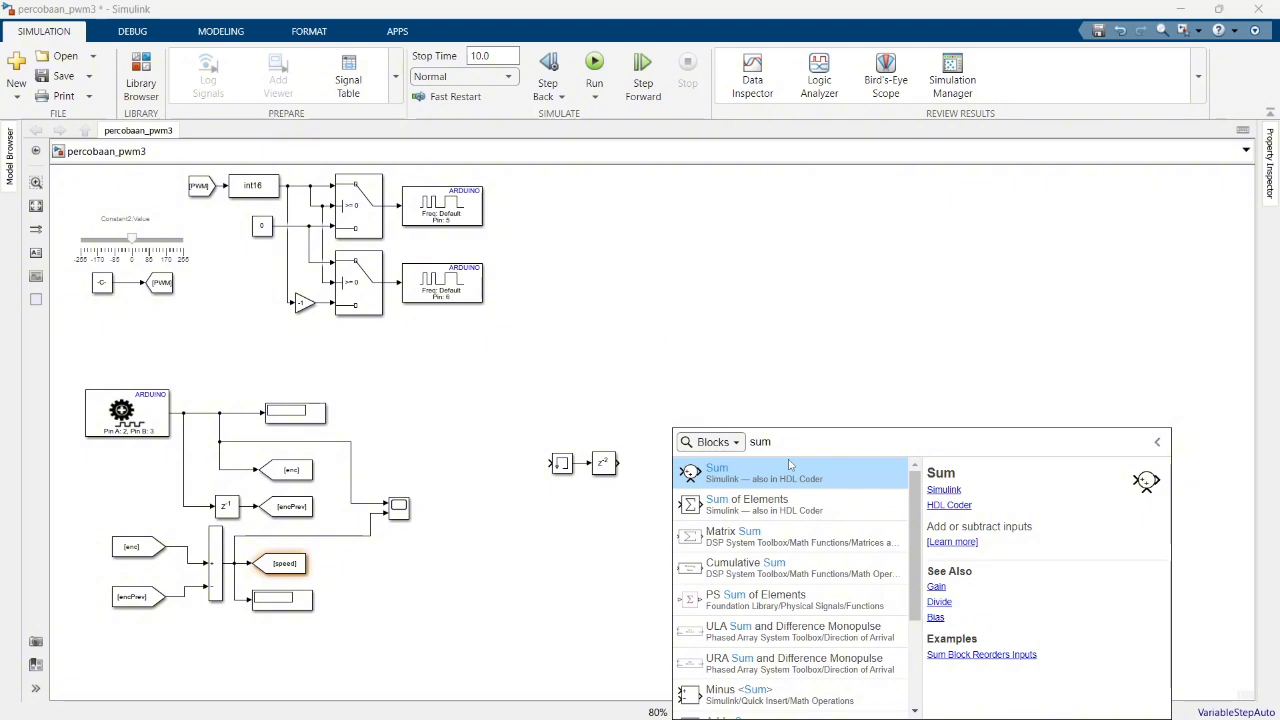
left_click(789, 465)
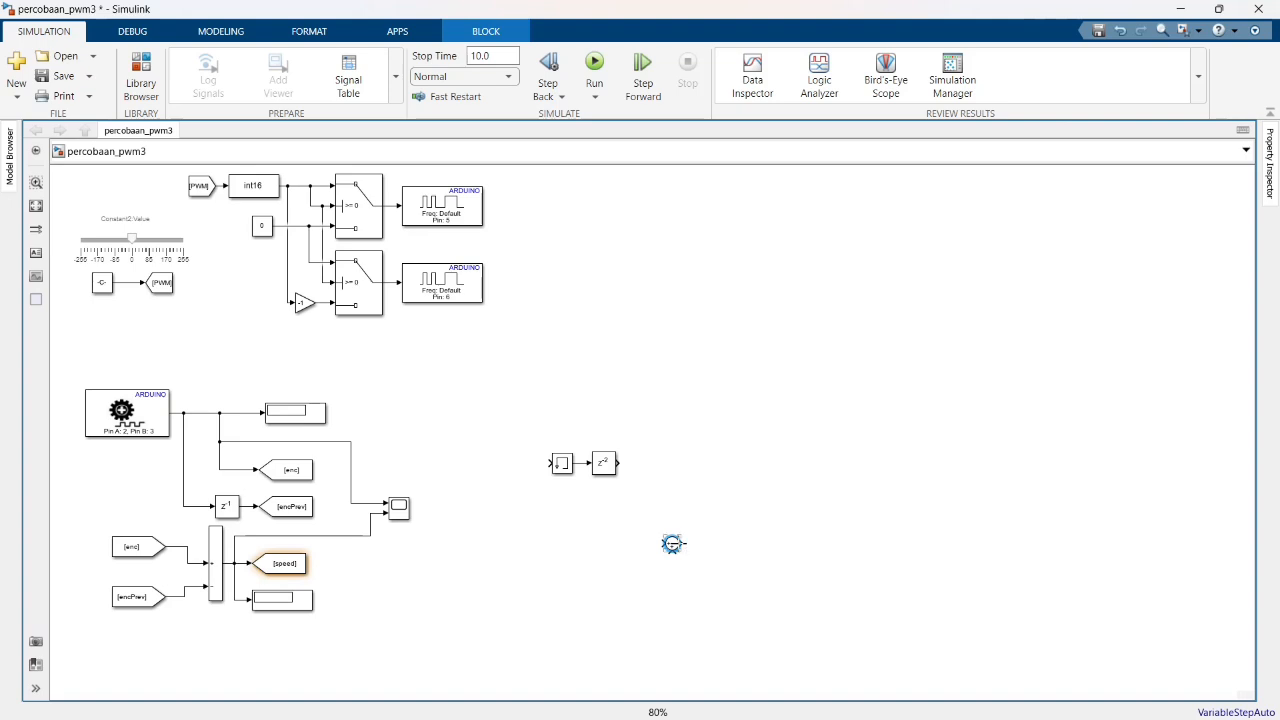
Make the new Sum block rectangular with signs +-, and place it as a tall block above and right of the new Delay block
double_click(672, 544)
left_click(795, 467)
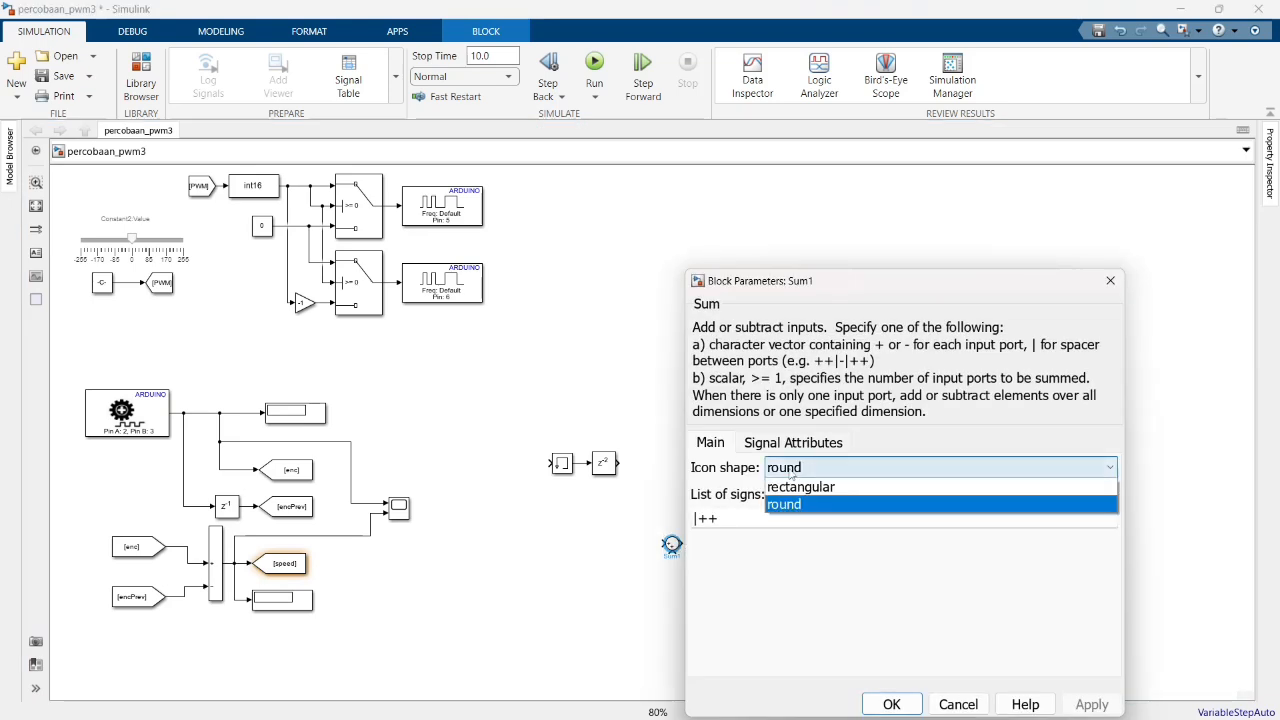
left_click(795, 486)
double_click(735, 517)
key("Left")
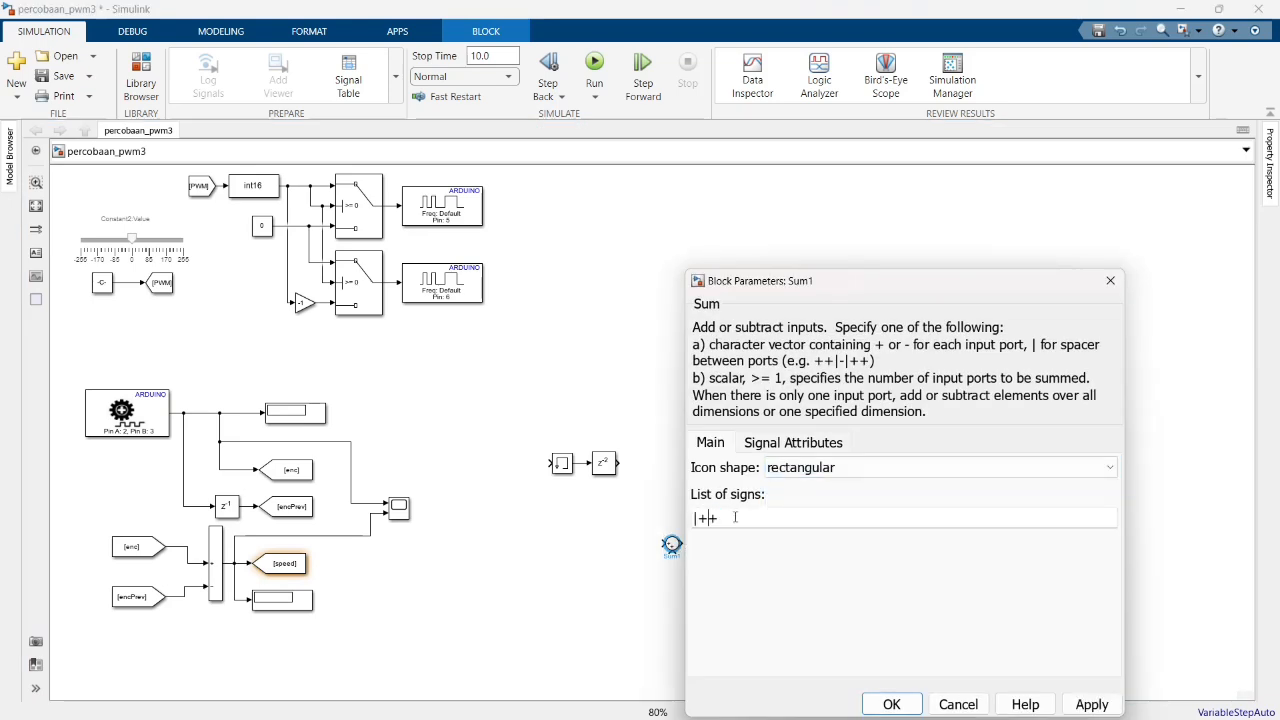
key("Left")
key("BackSpace")
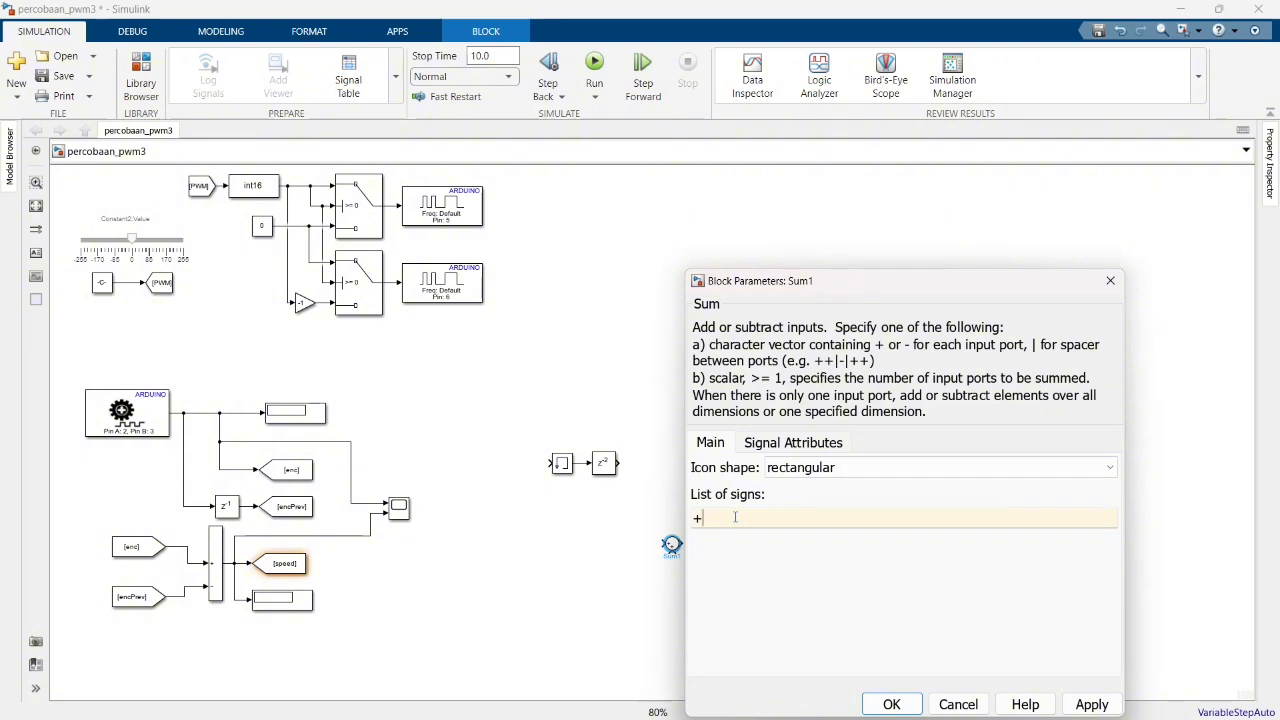
key("Return")
left_click_drag(682, 552, 697, 649)
left_click_drag(690, 565, 710, 371)
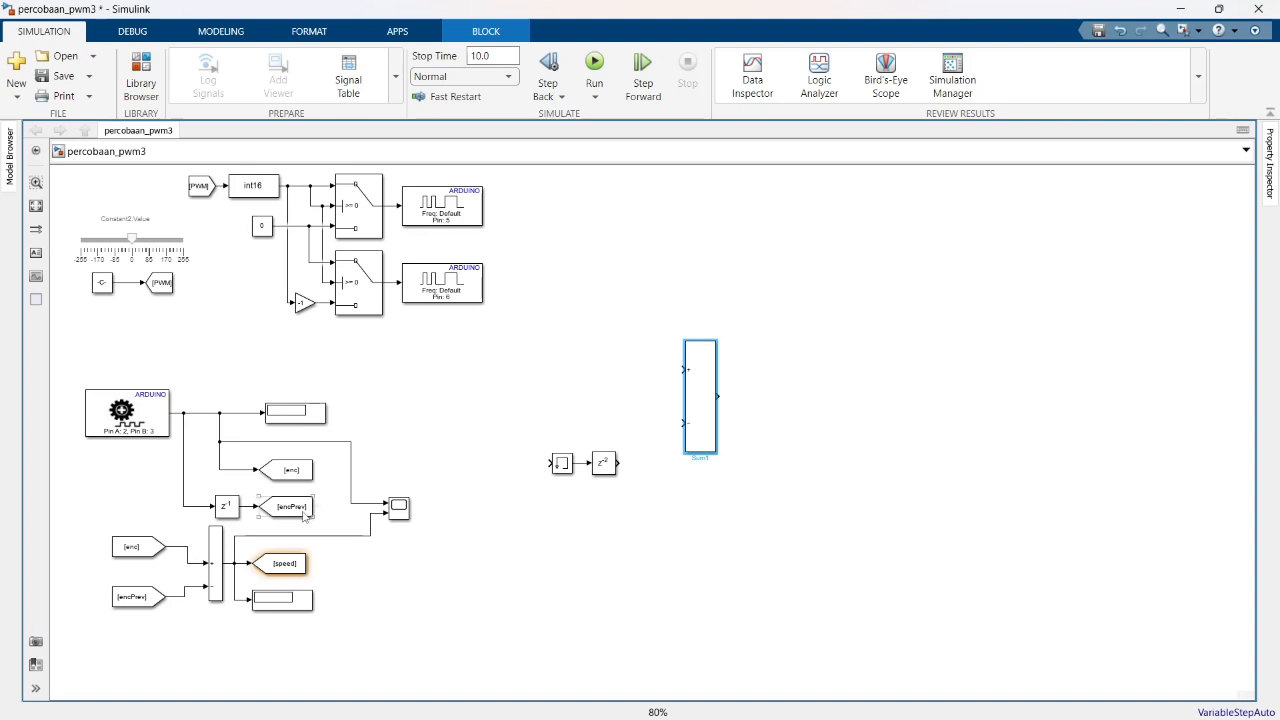
Change the tag of the speed Goto block to deltaENC
double_click(290, 572)
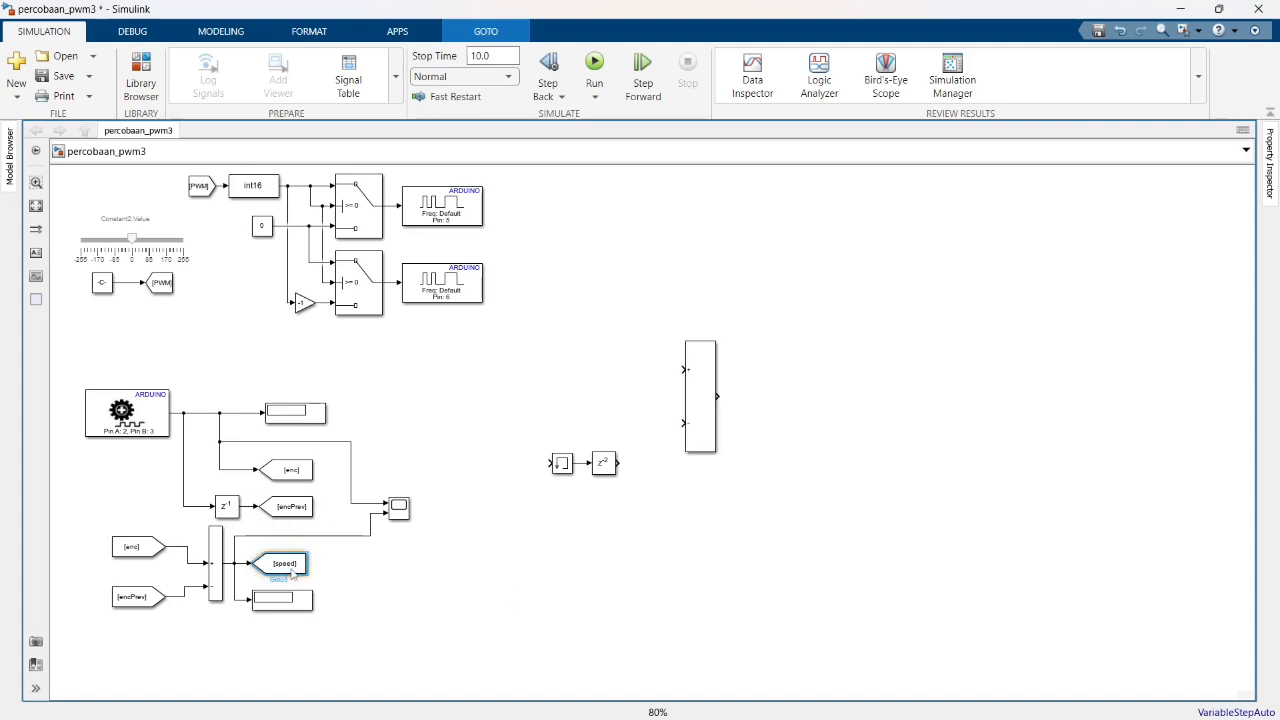
double_click(430, 490)
type("delta")
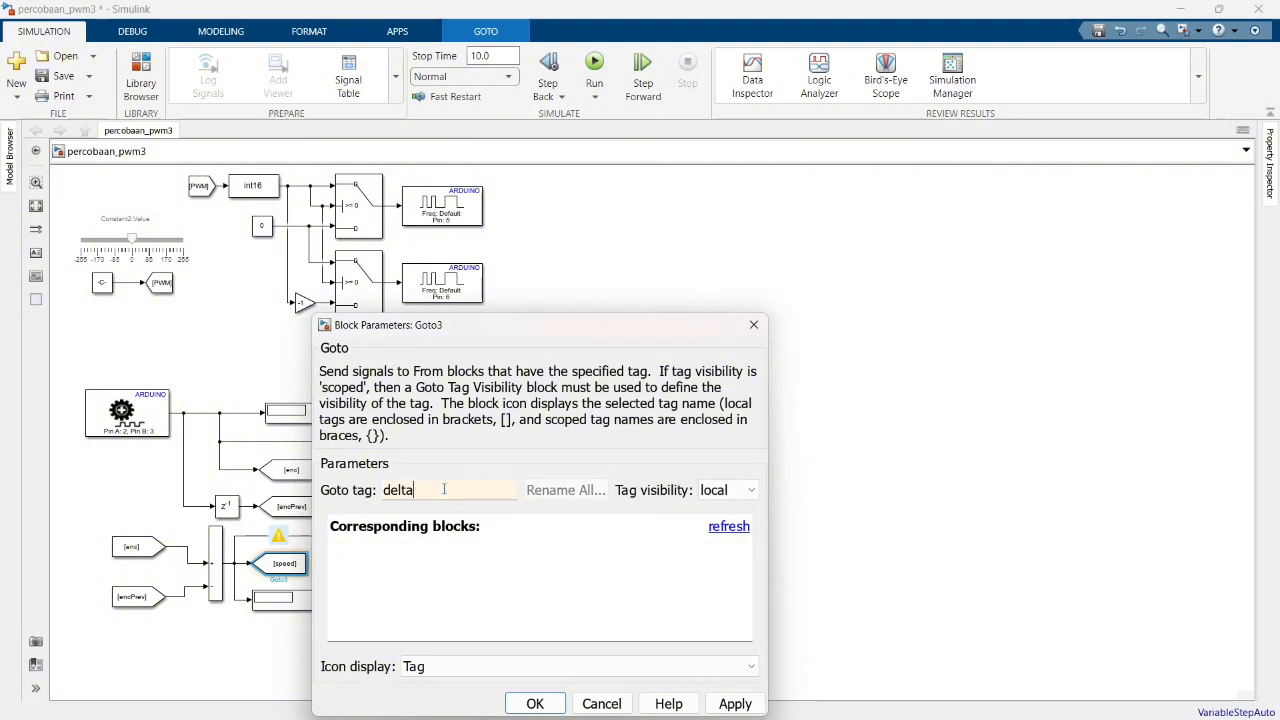
key("Caps_Lock")
type("ENC")
key("Return")
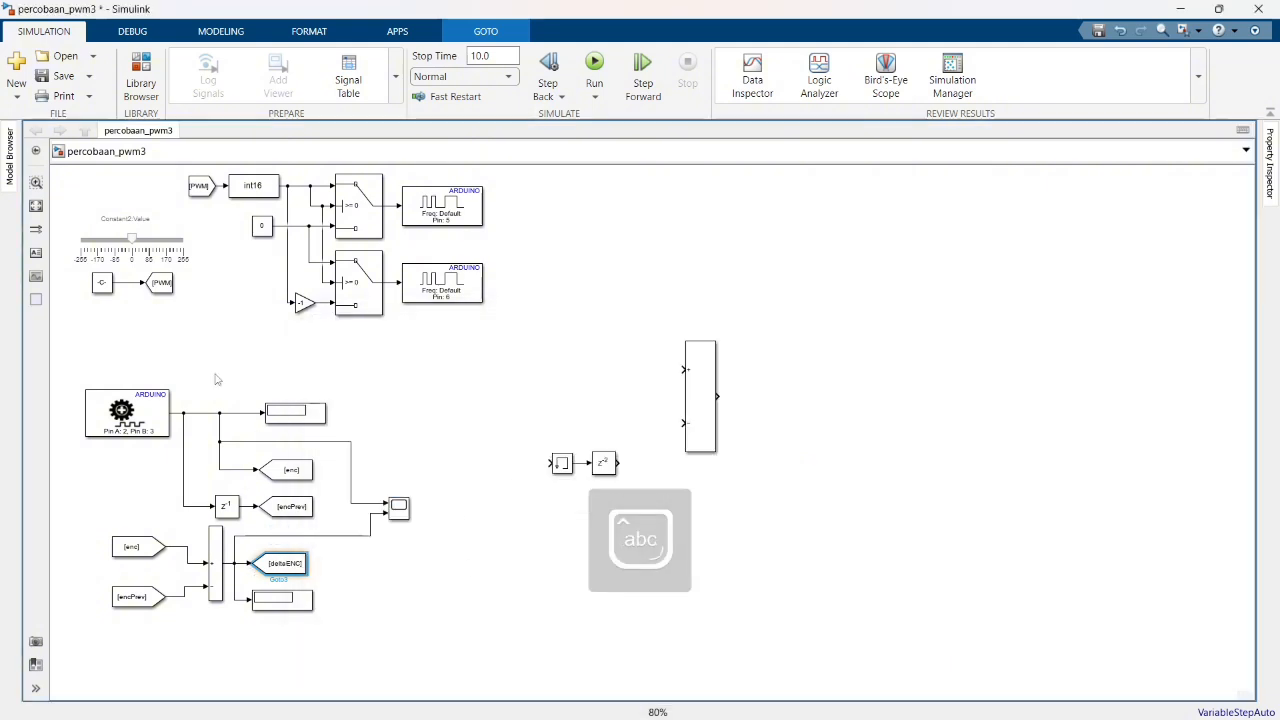
Add a Divide block from the Simulink Math Operations library right of and below the scope, as a tall block
left_click(141, 72)
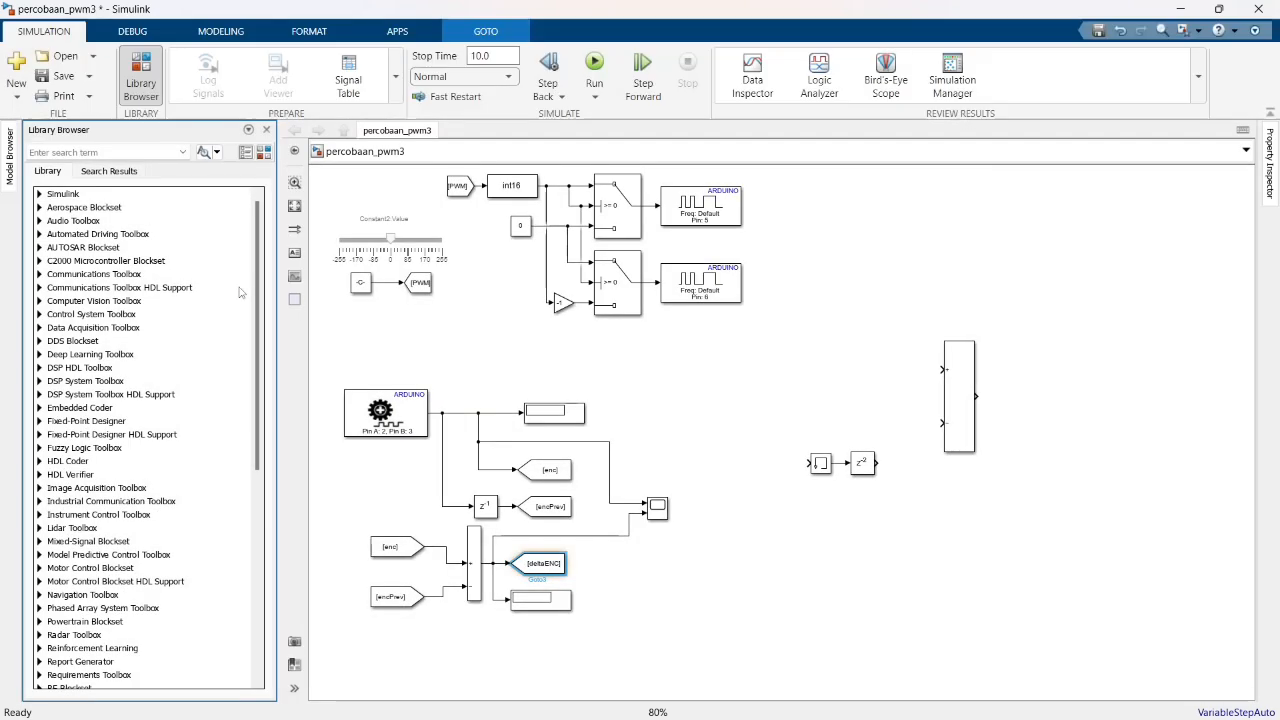
scroll(249, 400, "down", 10)
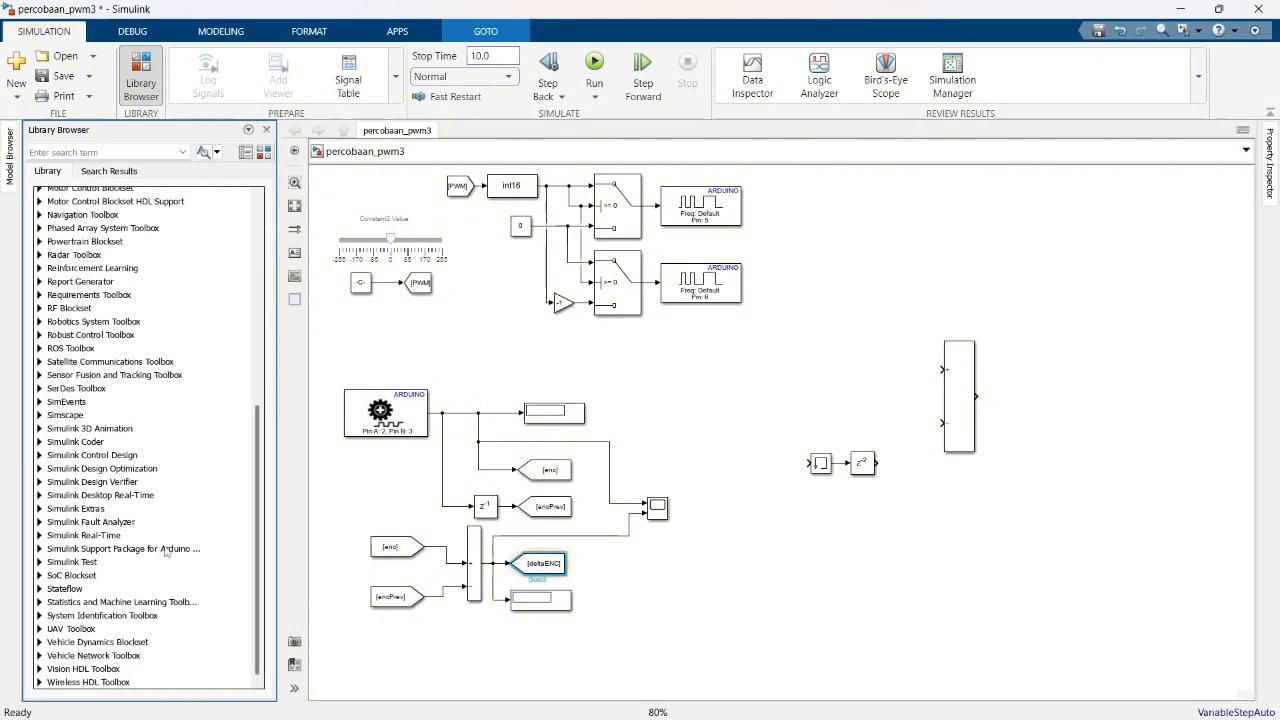
scroll(249, 508, "up", 10)
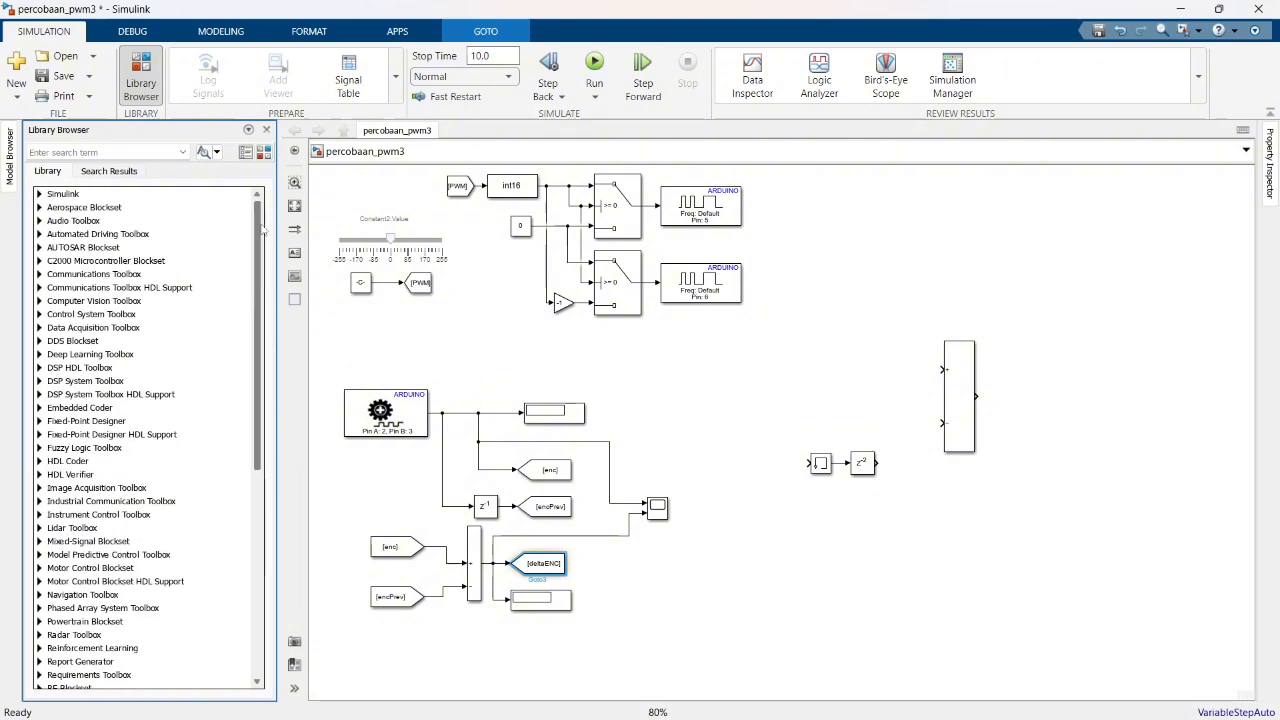
left_click(39, 194)
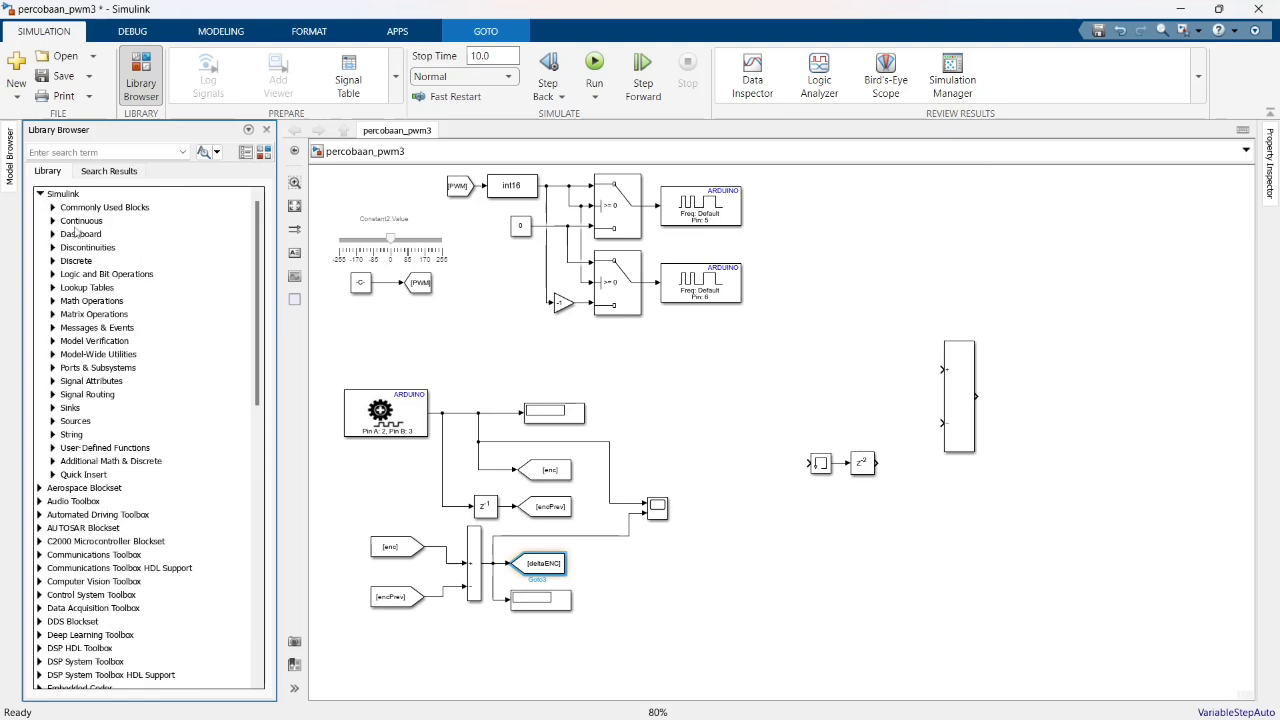
left_click(53, 303)
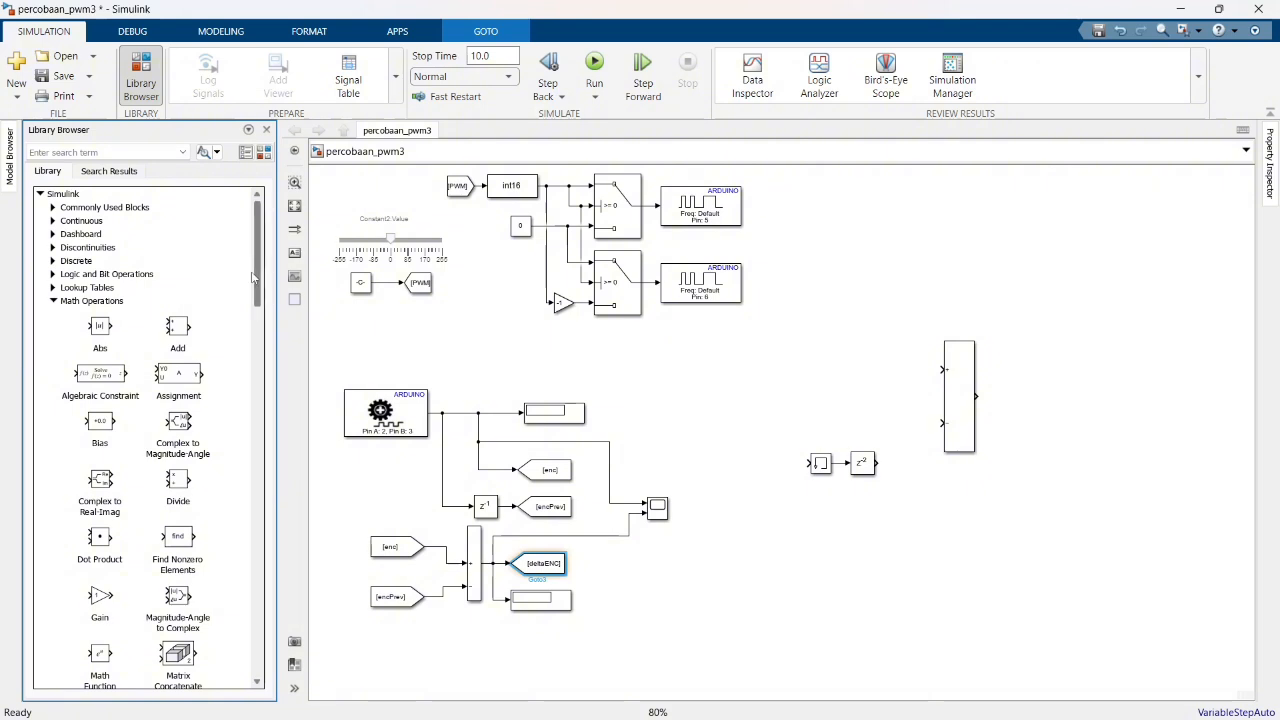
scroll(253, 278, "down", 5)
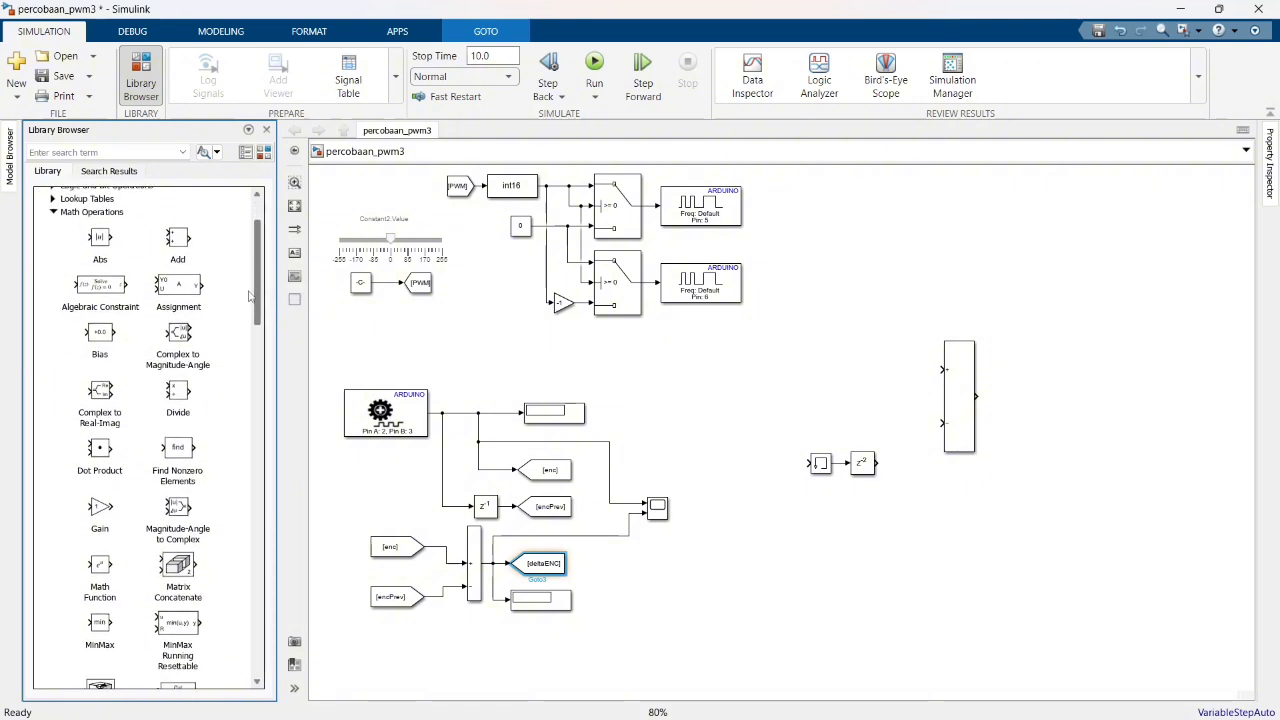
left_click_drag(248, 322, 244, 420)
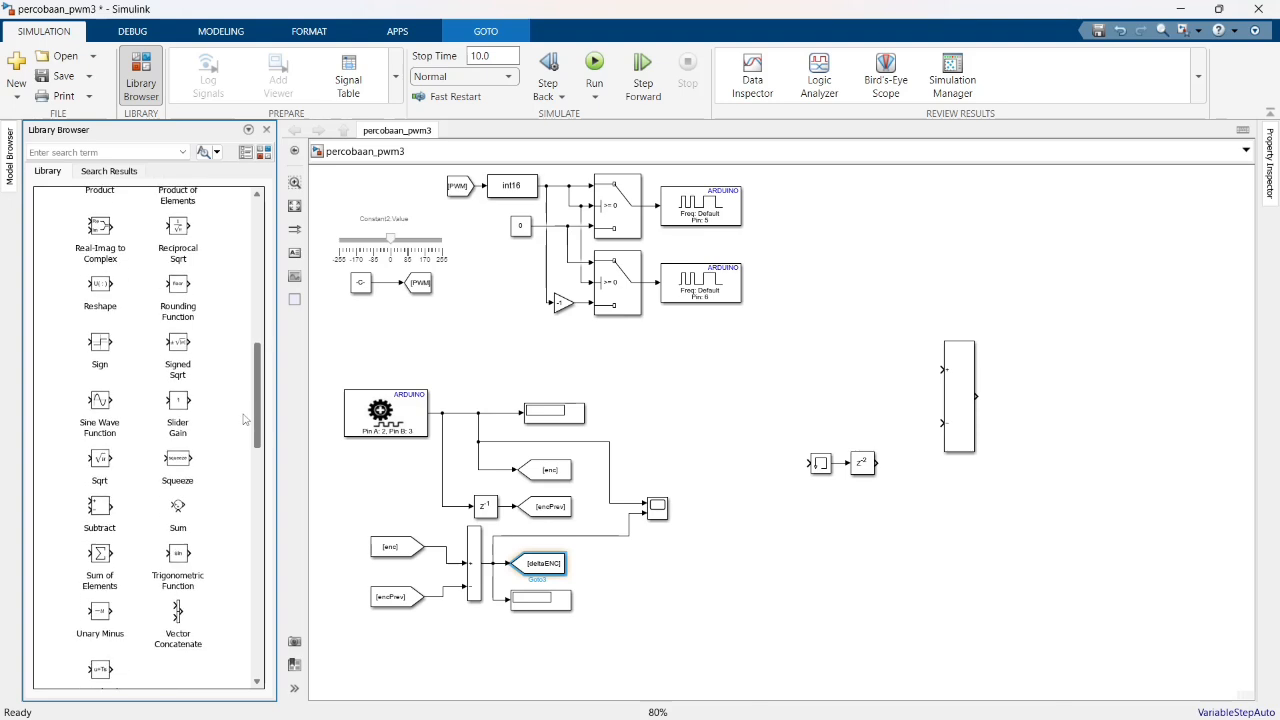
left_click(118, 514)
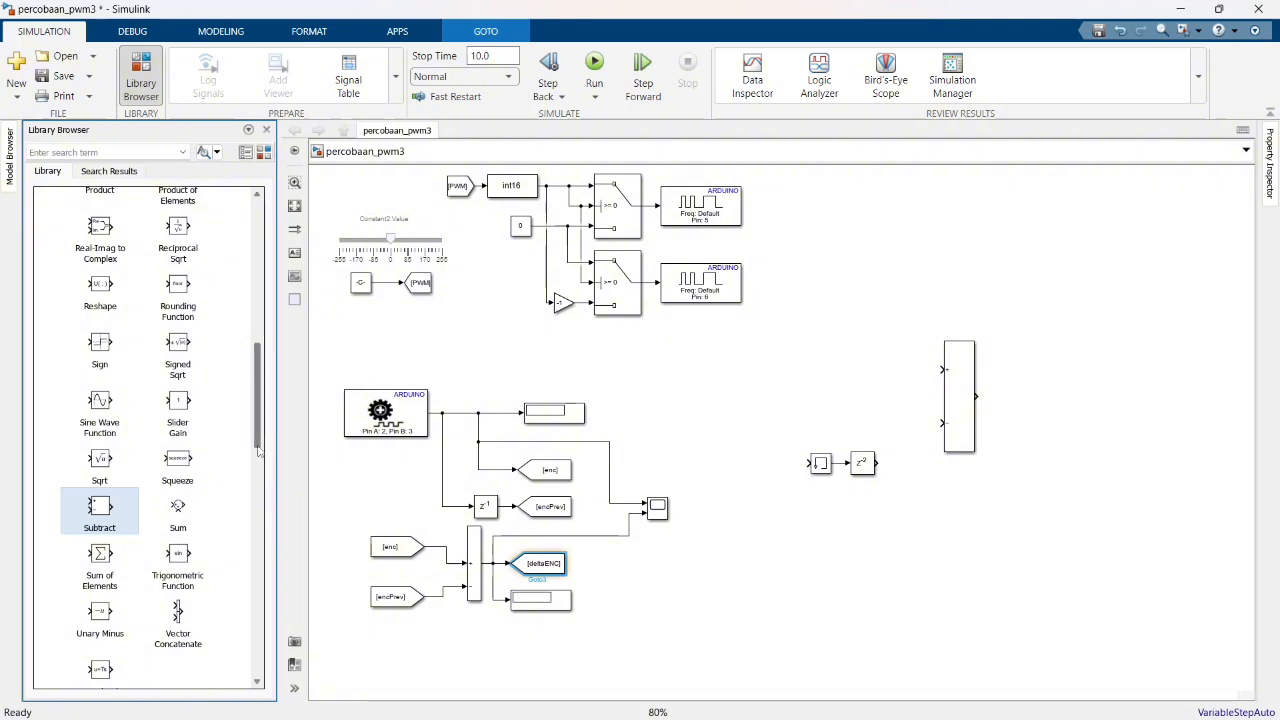
left_click_drag(258, 450, 247, 336)
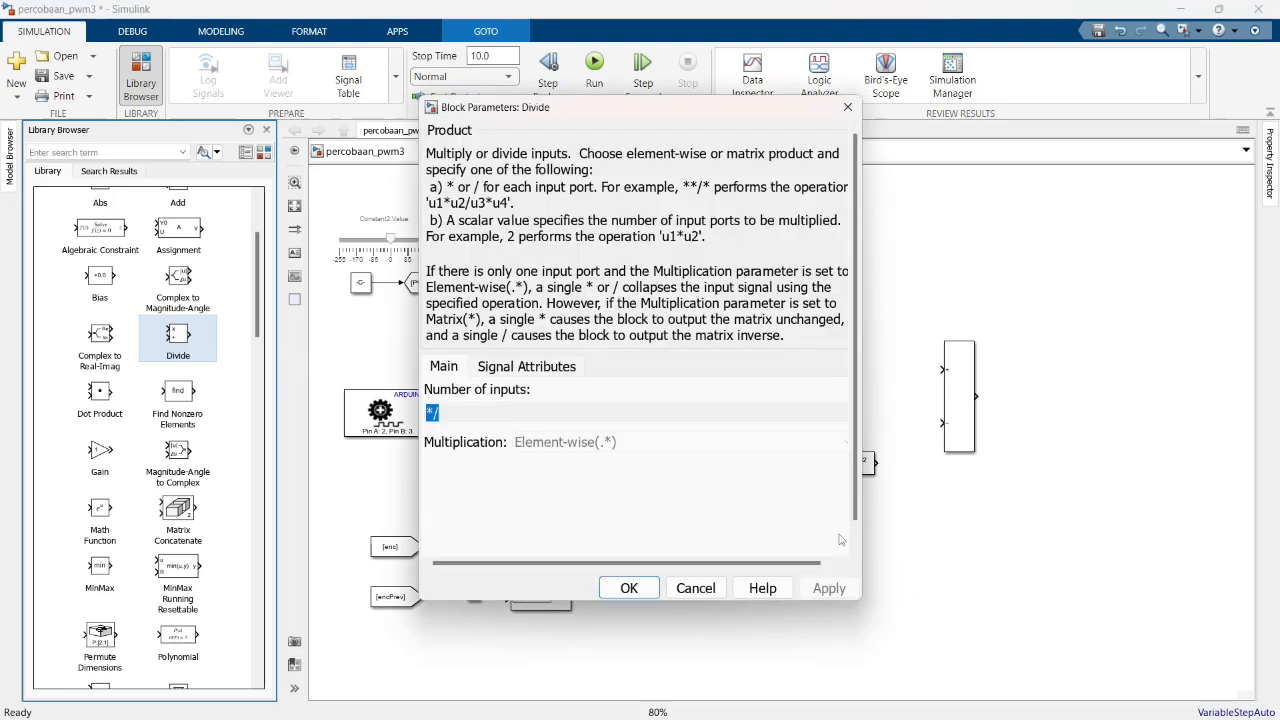
left_click(629, 588)
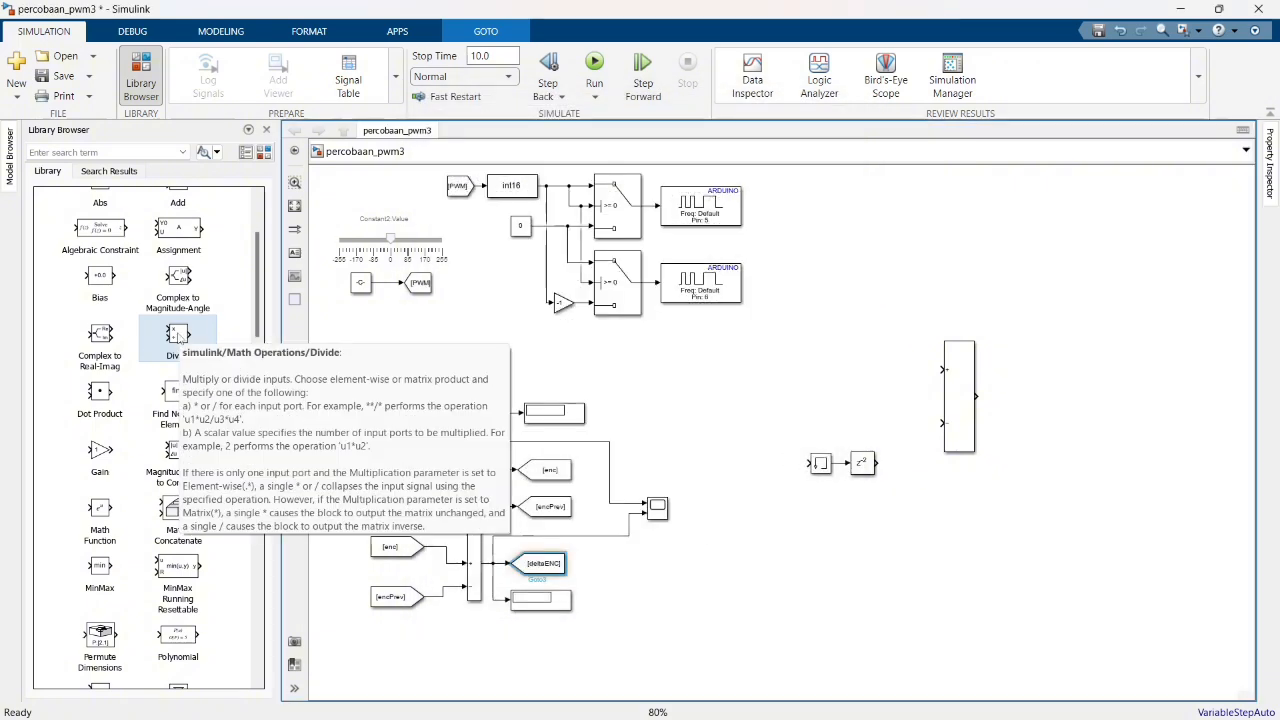
left_click_drag(178, 336, 733, 614)
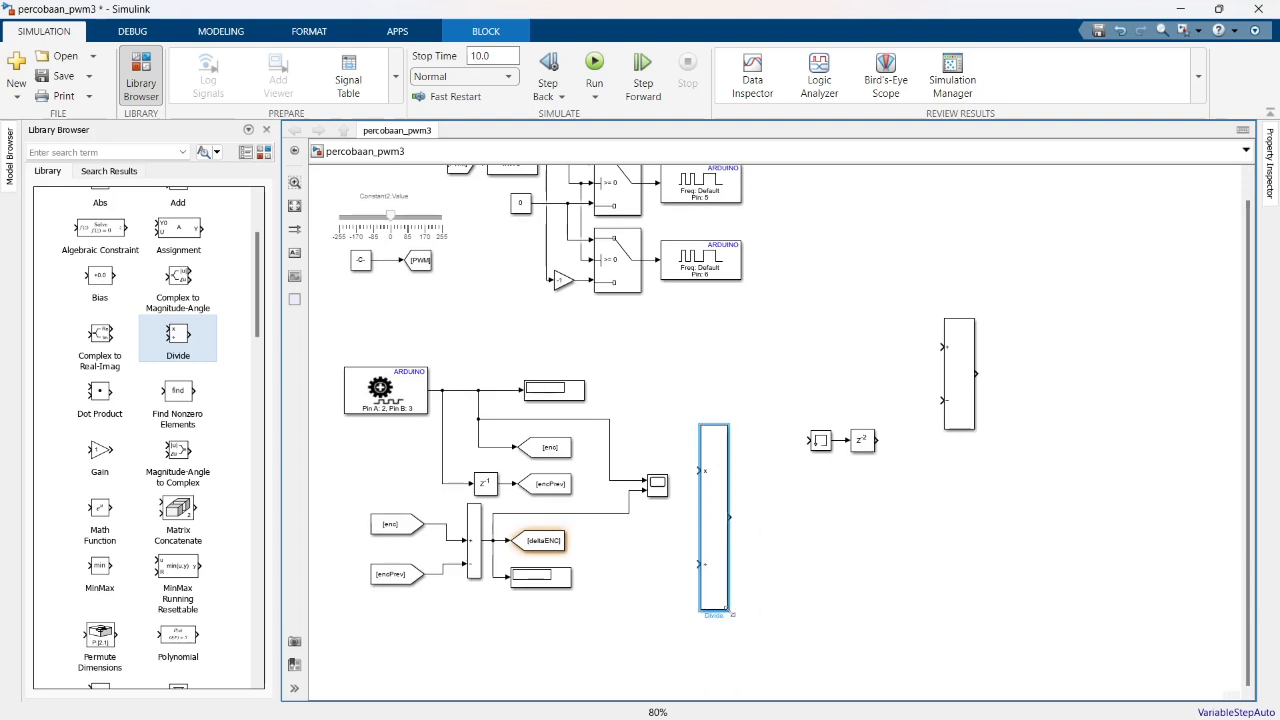
Set the Divide block's number of inputs to ** so that it multiplies two signals
double_click(714, 512)
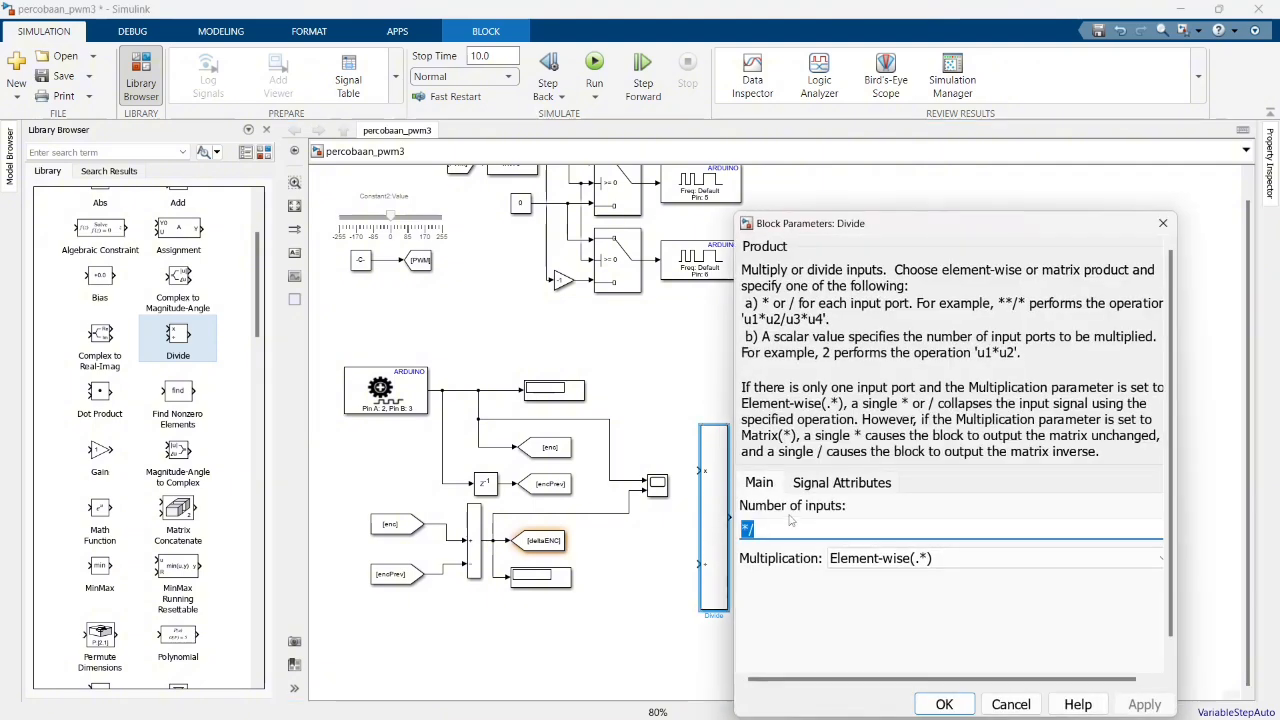
key("BackSpace")
type("2")
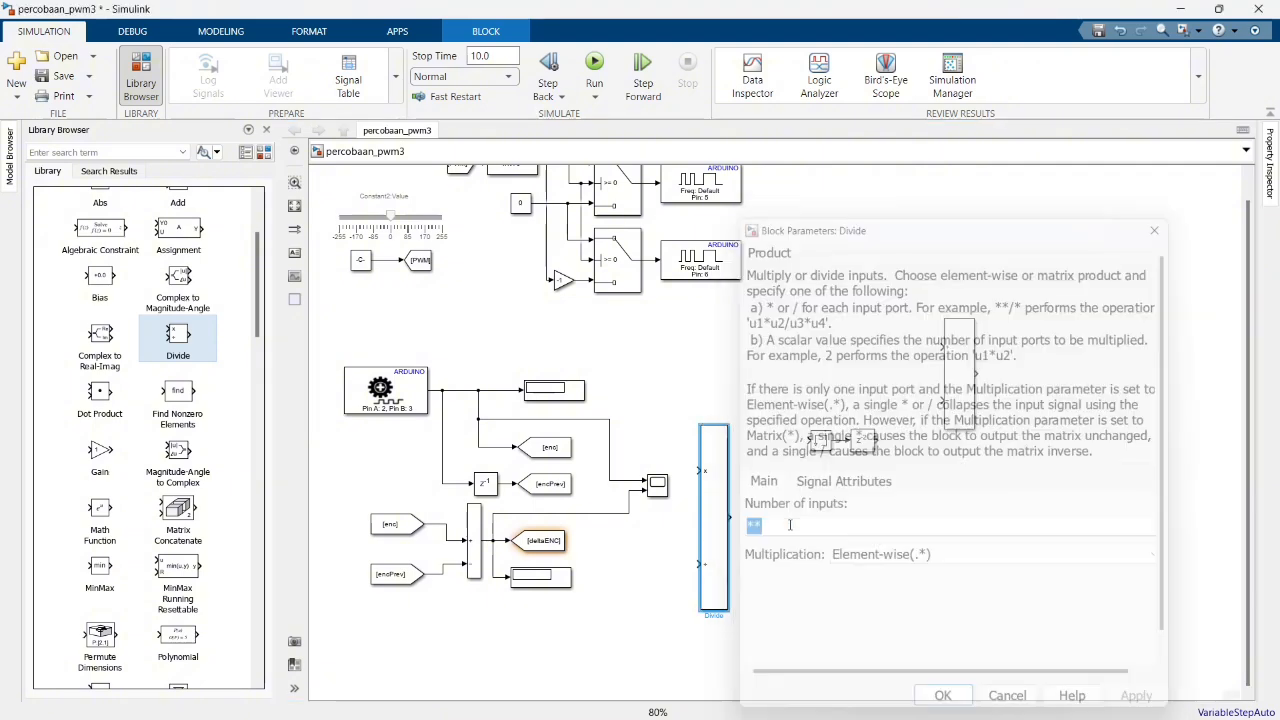
key("Return")
Place the multiplication block right of the tall Sum block, and feed it the Sum output first and the new Delay block's output second
left_click_drag(715, 531, 1066, 428)
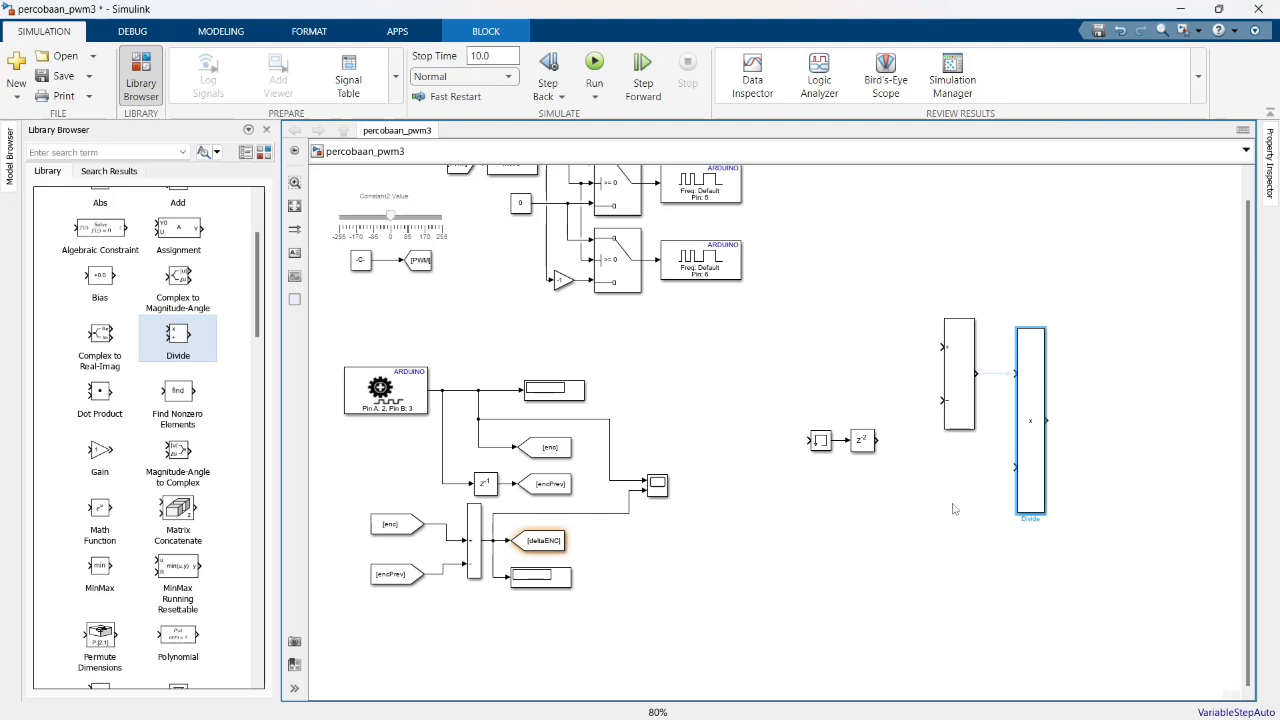
left_click_drag(1035, 498, 1012, 477)
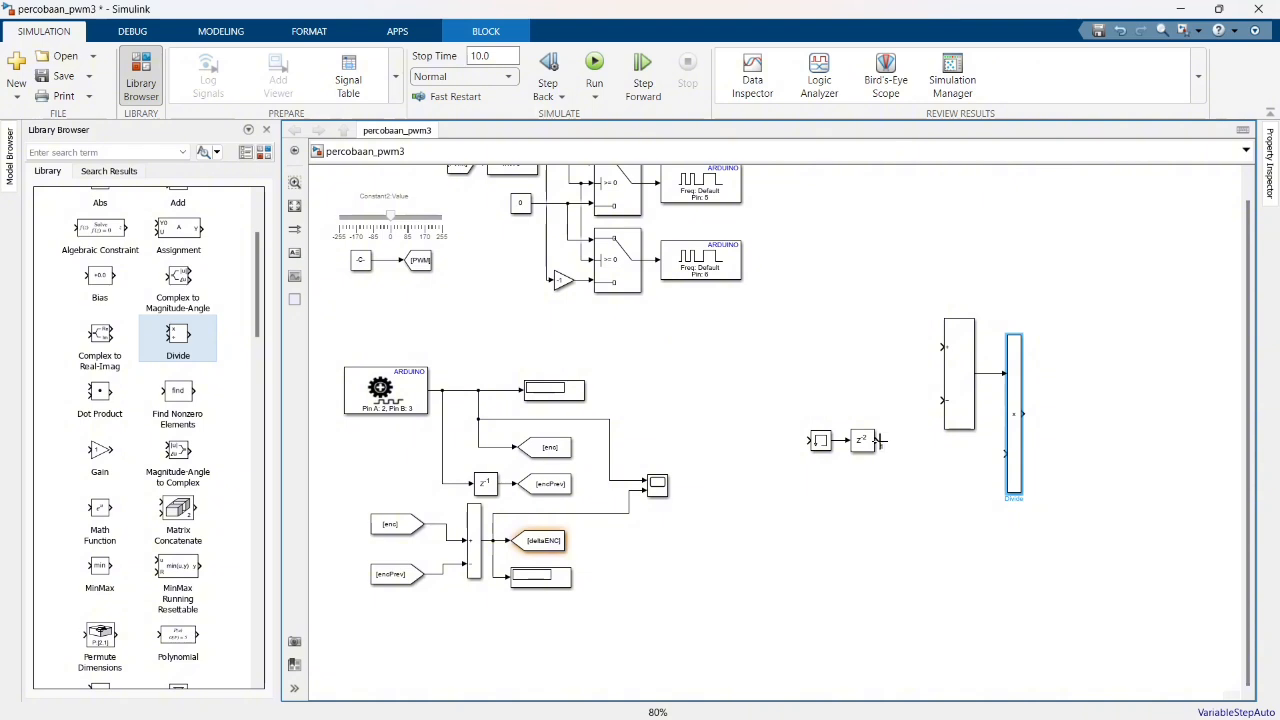
left_click(880, 440)
left_click(1004, 451)
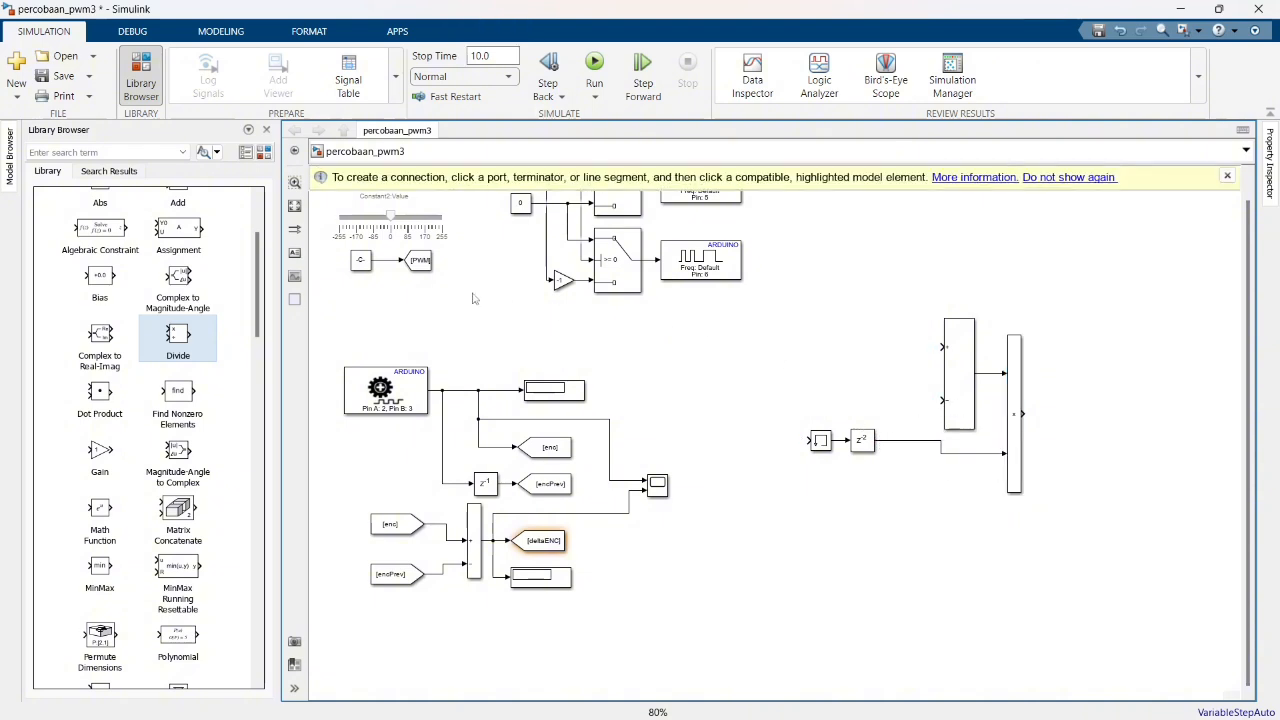
Add a Constant block with value 1 and connect it to the plus input of the tall Sum block
double_click(869, 349)
type("contant")
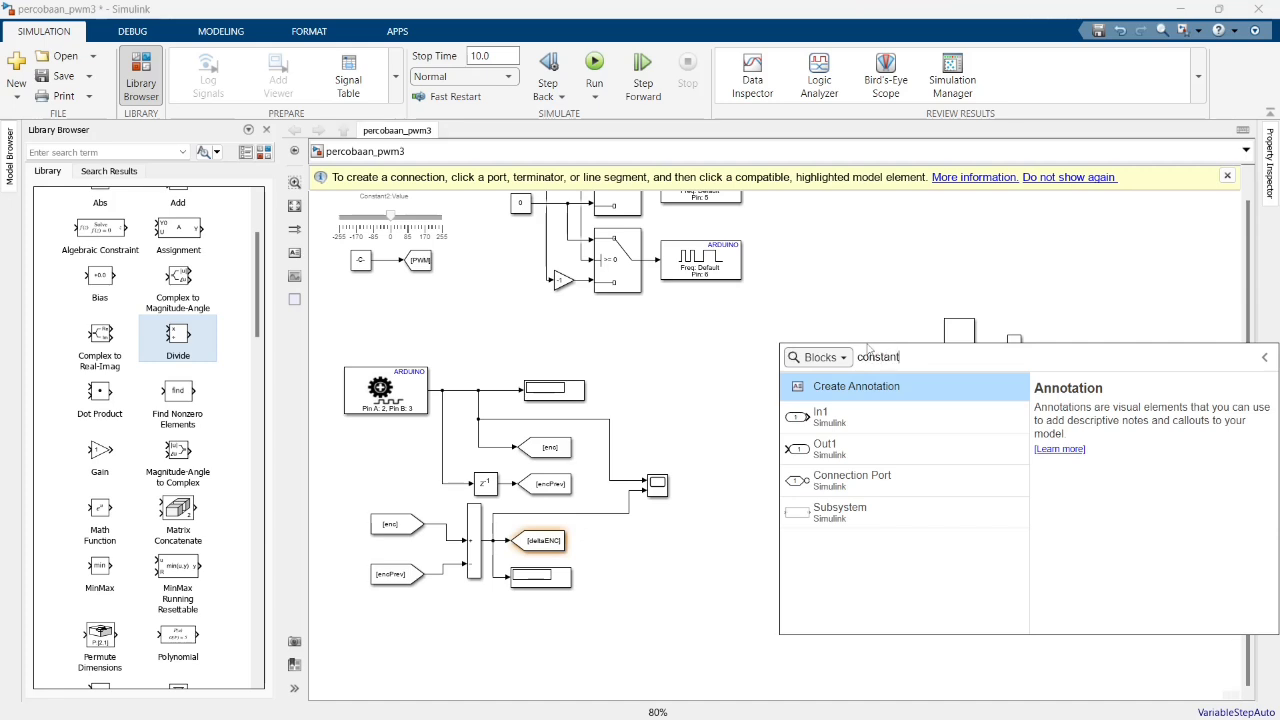
key("Return")
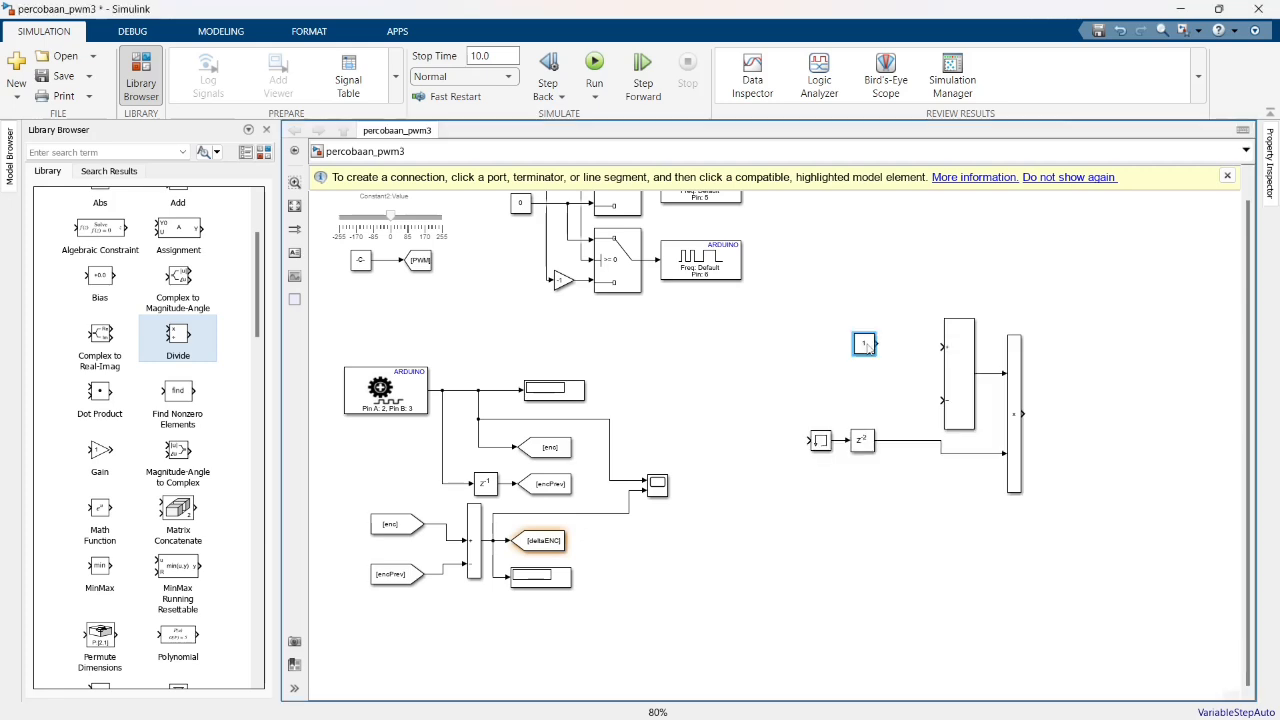
left_click_drag(870, 347, 908, 350)
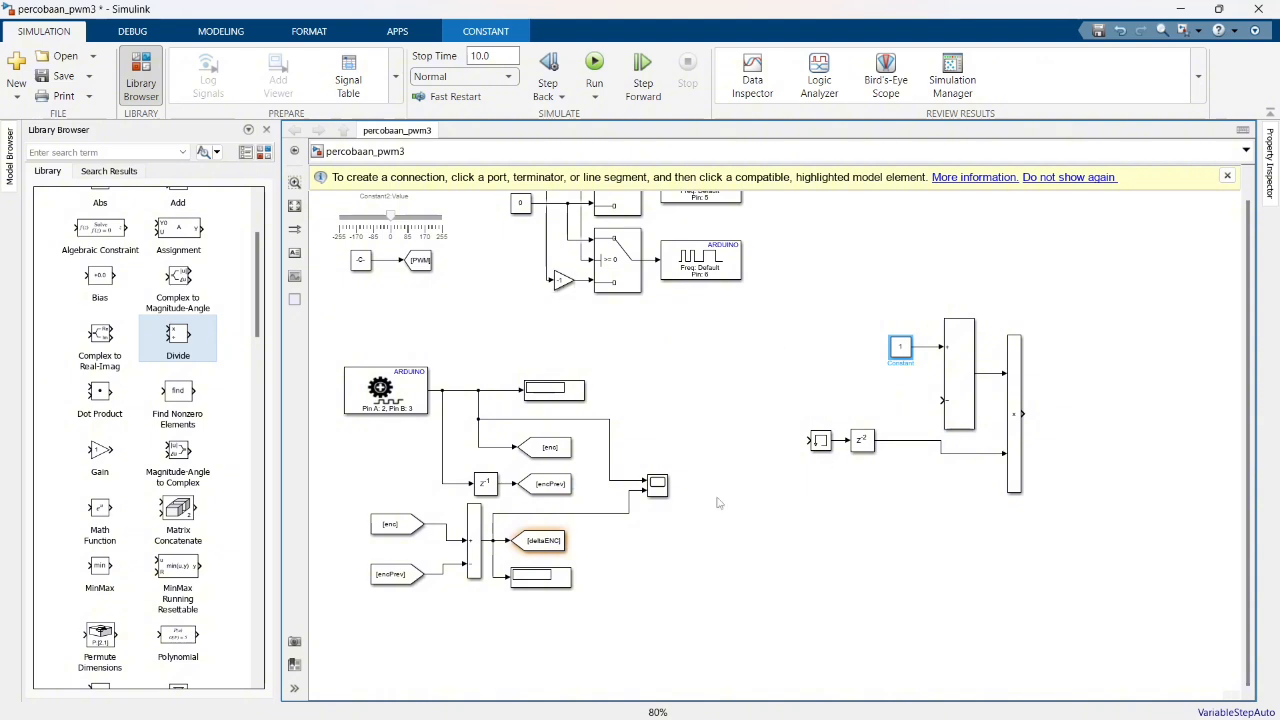
Copy the encPrev From block to the minus input of the tall Sum block and set its Goto tag to alpha
left_click(405, 576)
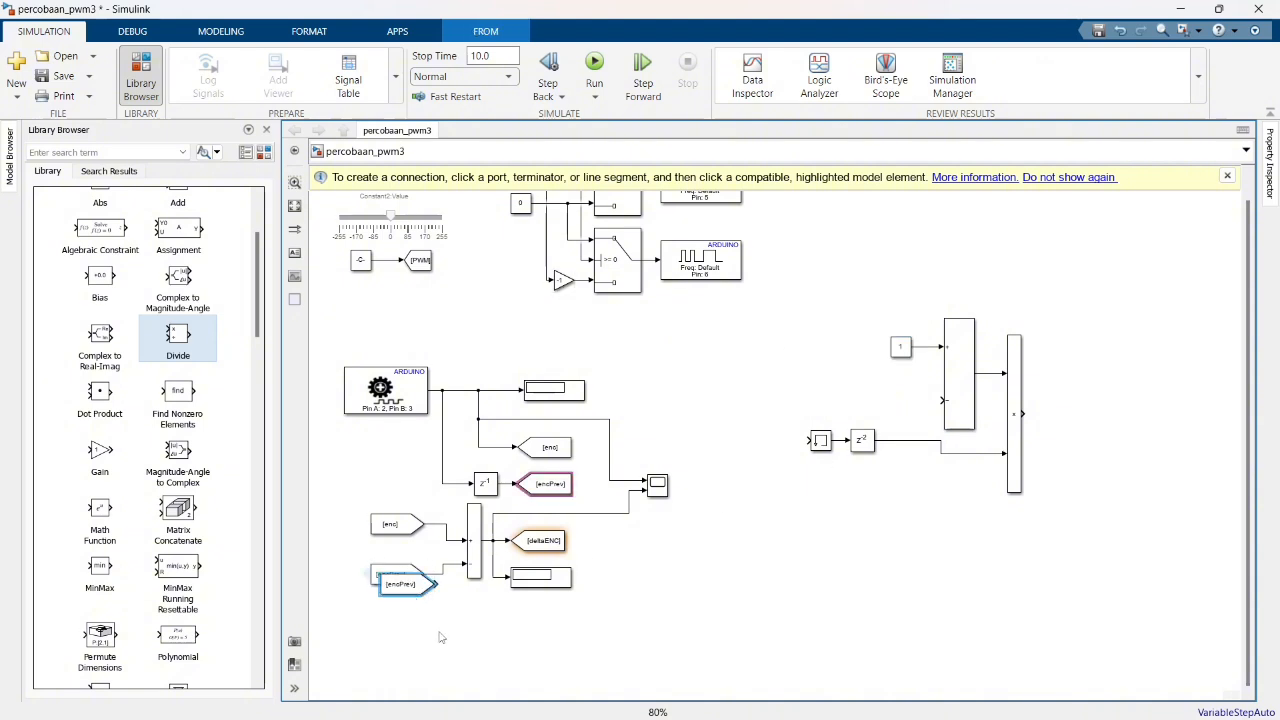
left_click_drag(417, 588, 898, 404)
double_click(898, 404)
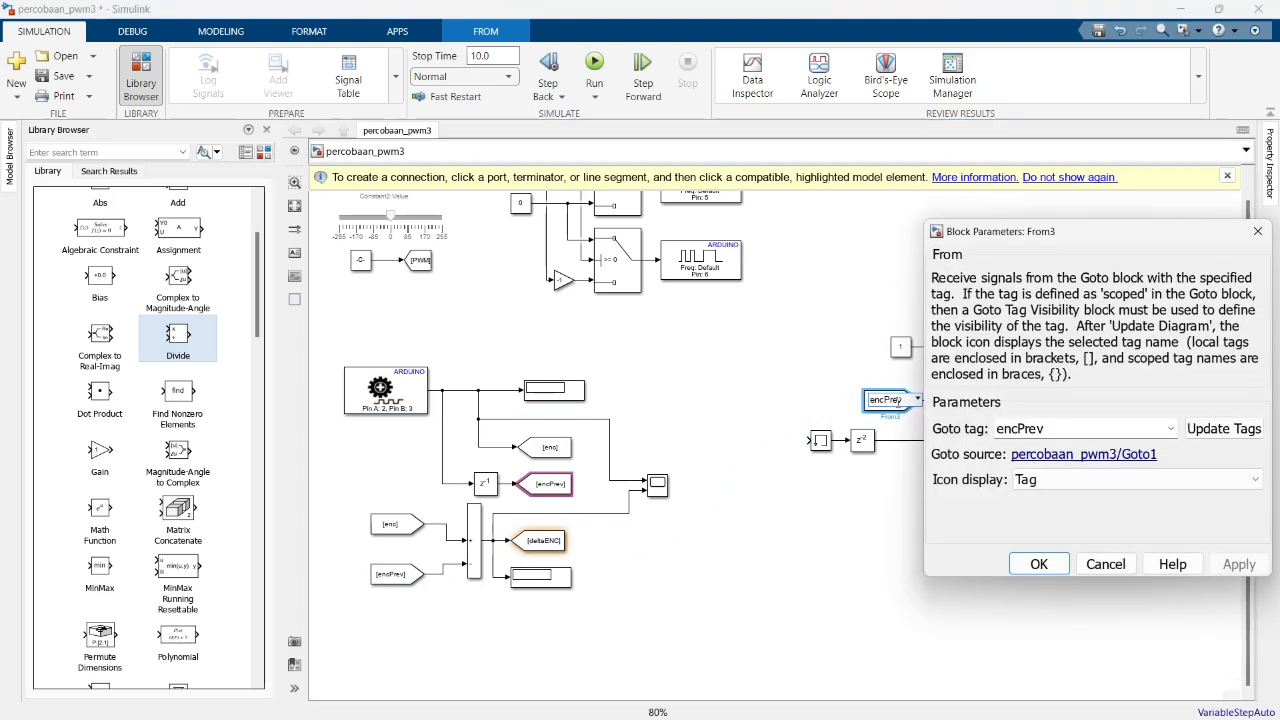
double_click(1020, 428)
type("alpha")
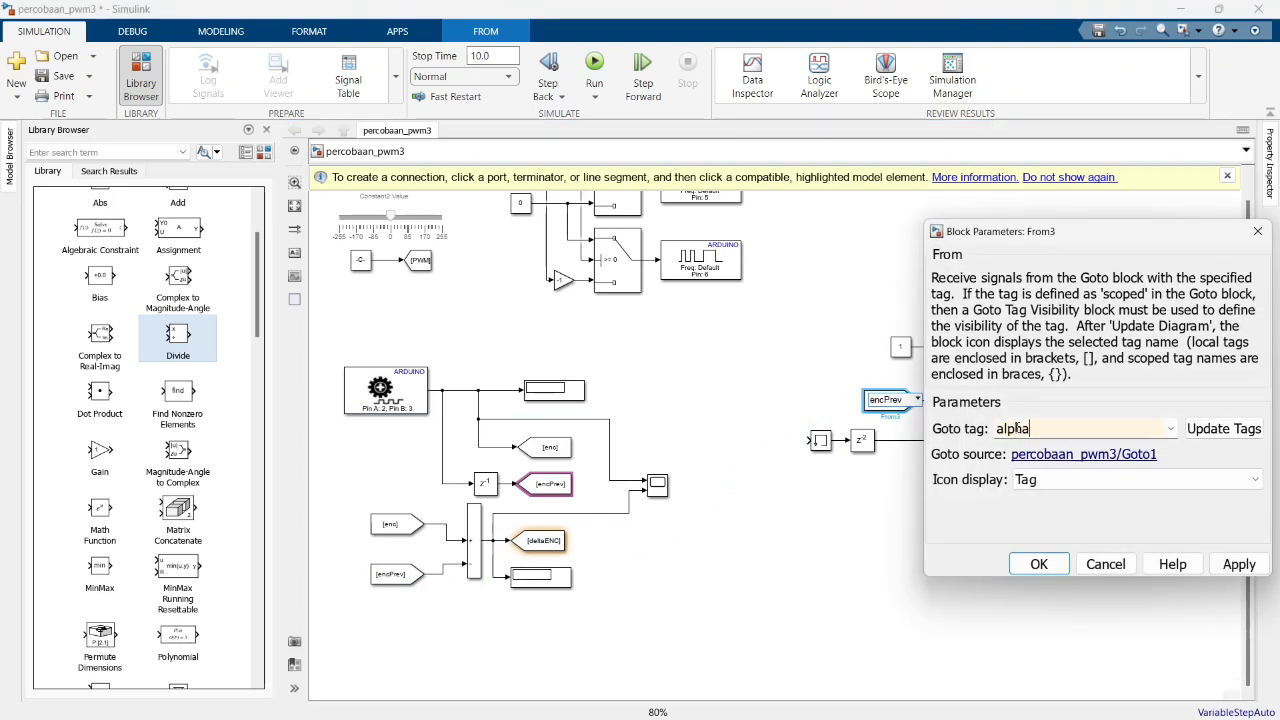
key("Return")
double_click(892, 398)
type("alpha")
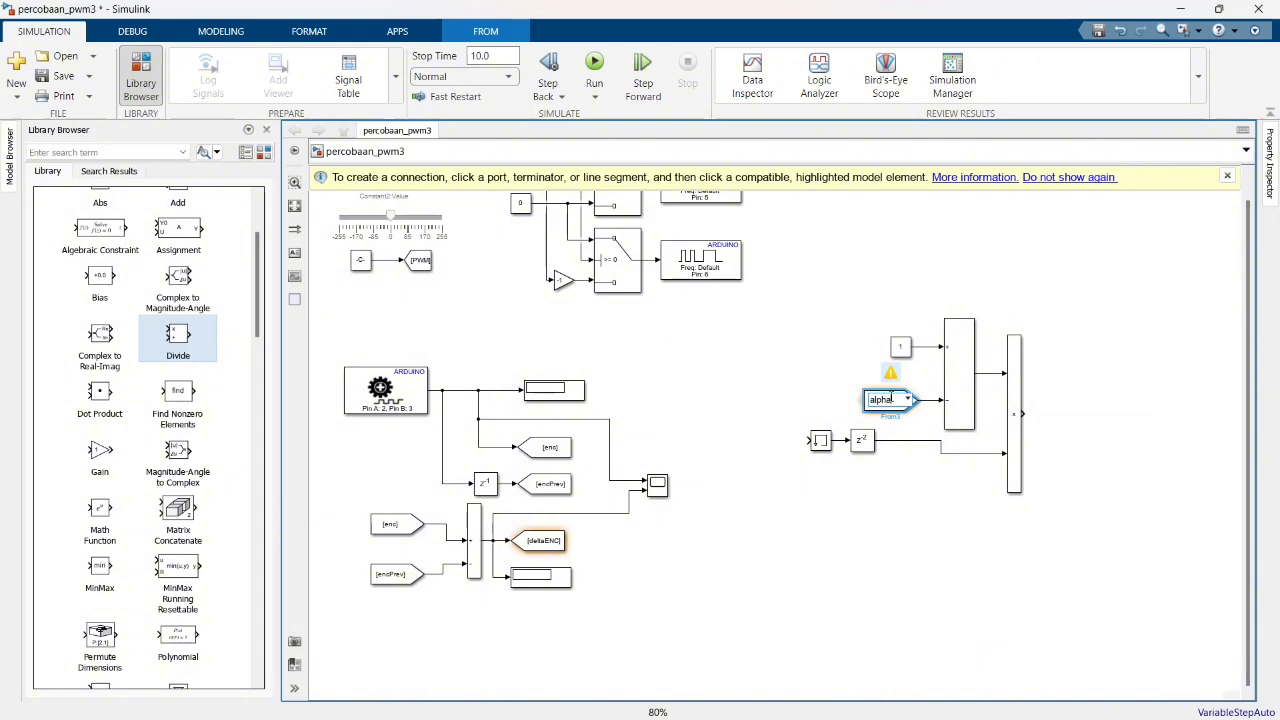
left_click(904, 538)
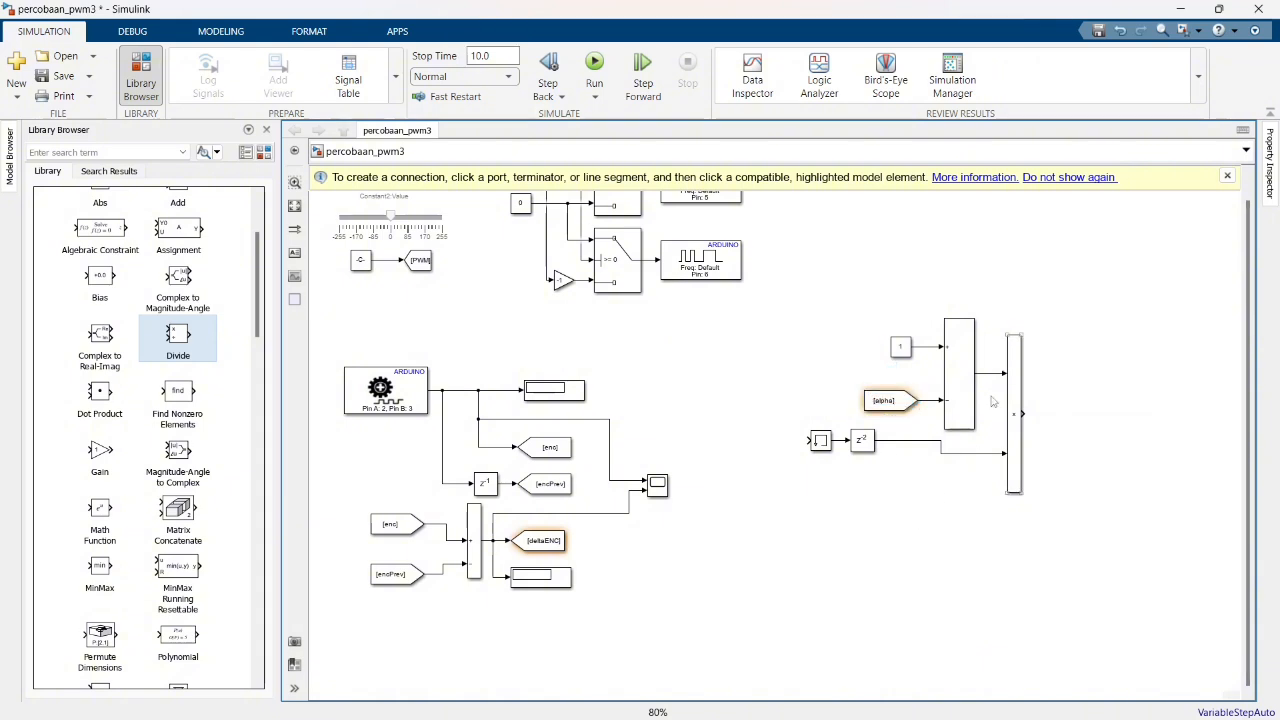
Make the multiplication block shorter and wider, and place a copy of it directly below
left_click(1020, 455)
left_click_drag(1021, 493, 1045, 466)
left_click_drag(1033, 393, 1035, 616)
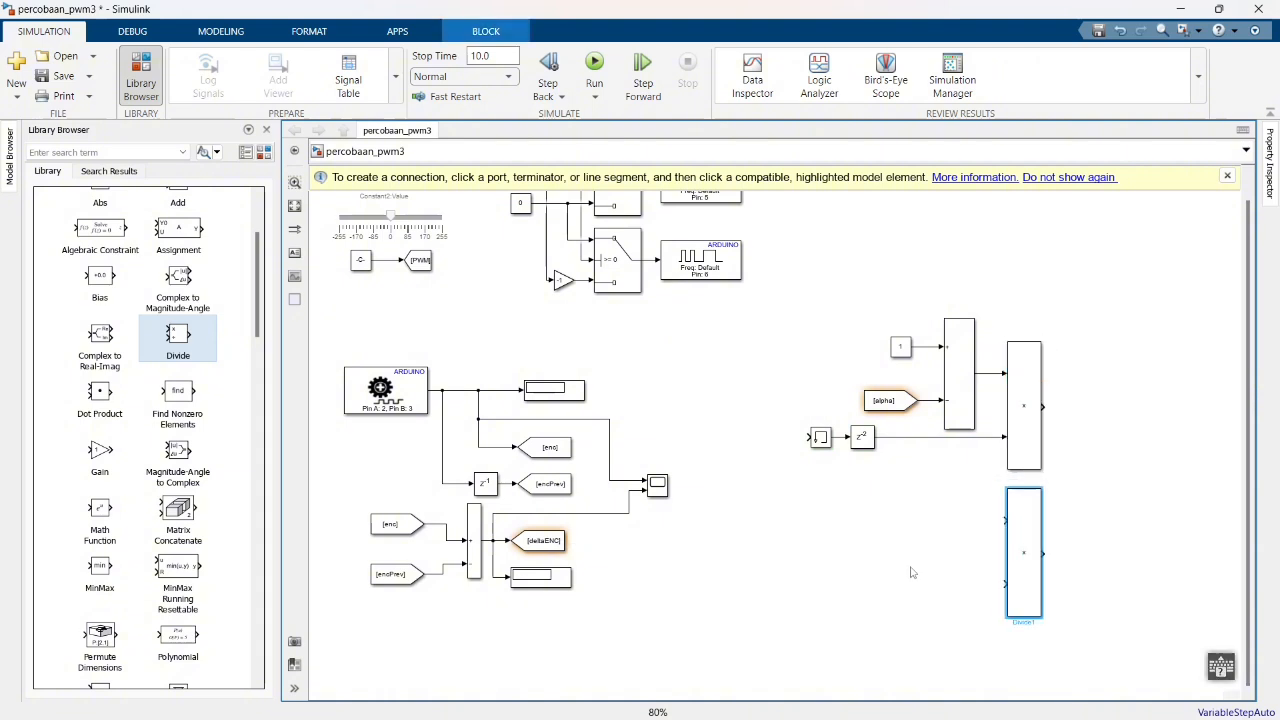
Connect a copy of the alpha From block to each of the two inputs of the lower multiplication block
left_click(875, 378)
left_click_drag(885, 400, 952, 520)
left_click(987, 521)
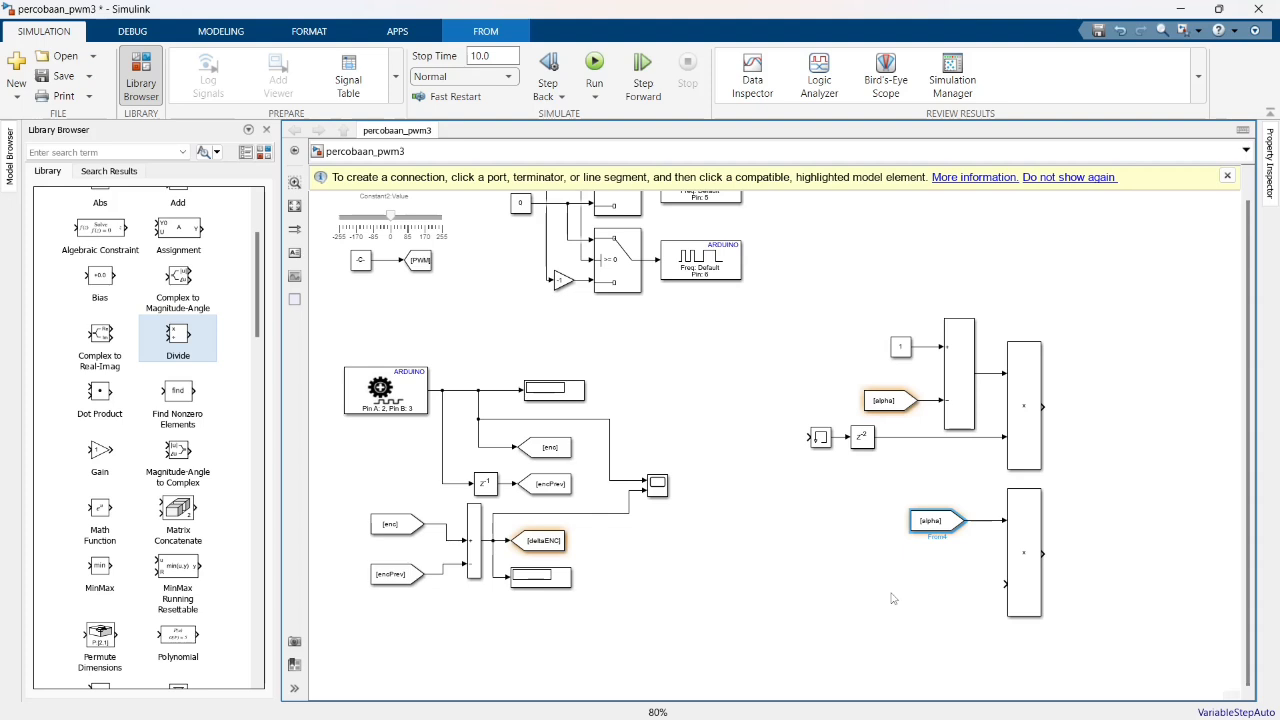
key("ctrl+v")
left_click_drag(918, 413, 932, 584)
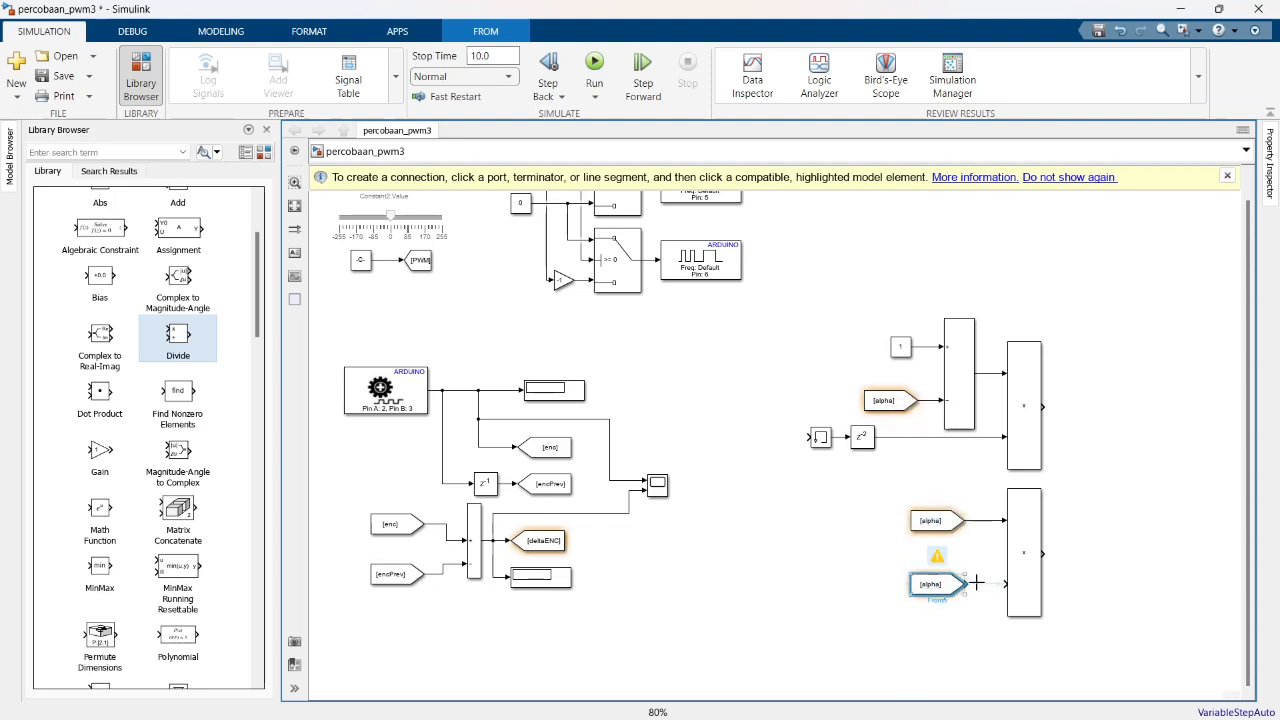
Set the Goto tag of the From block on the lower multiplication block's second input to rawSpeed
double_click(935, 584)
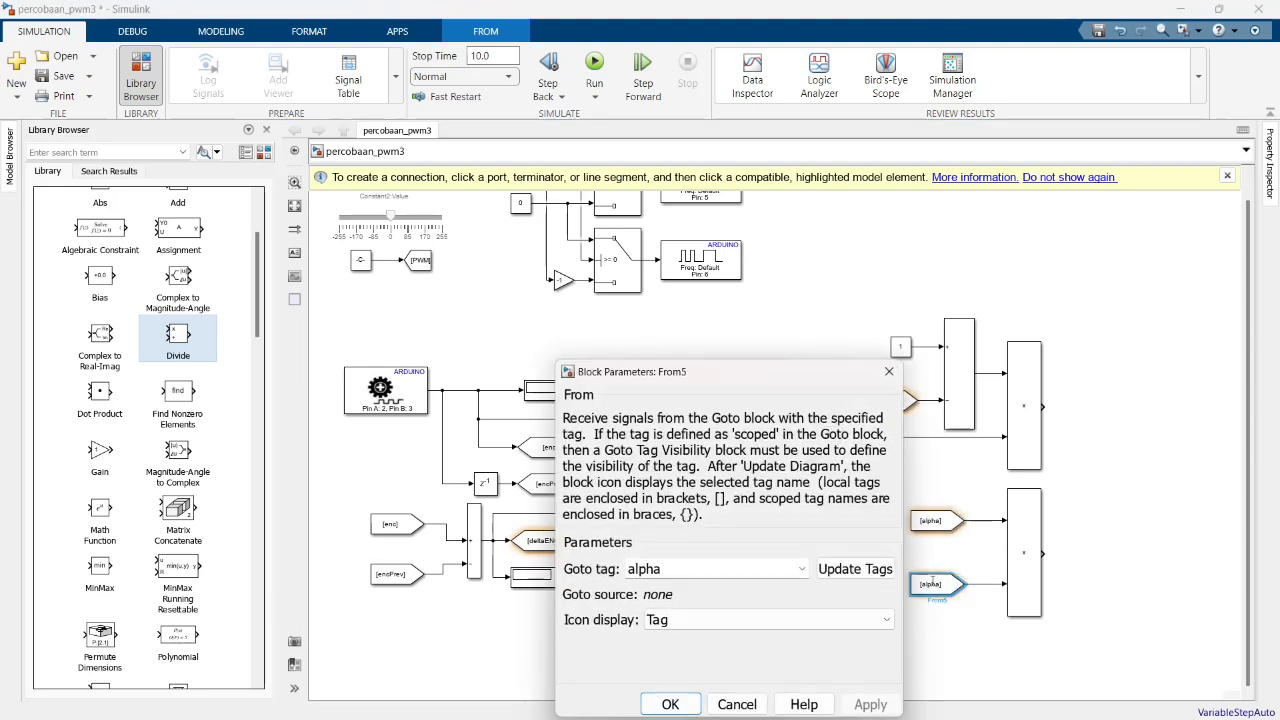
double_click(704, 569)
type("rawS")
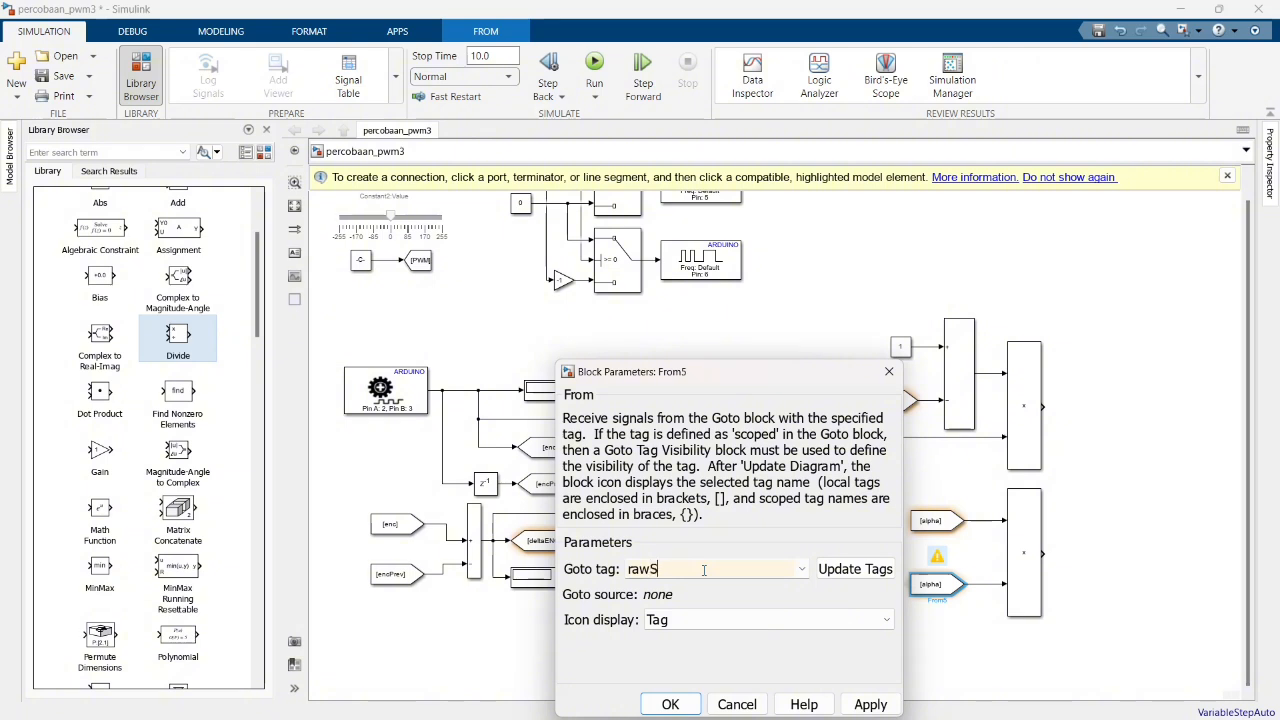
type("peed")
key("Return")
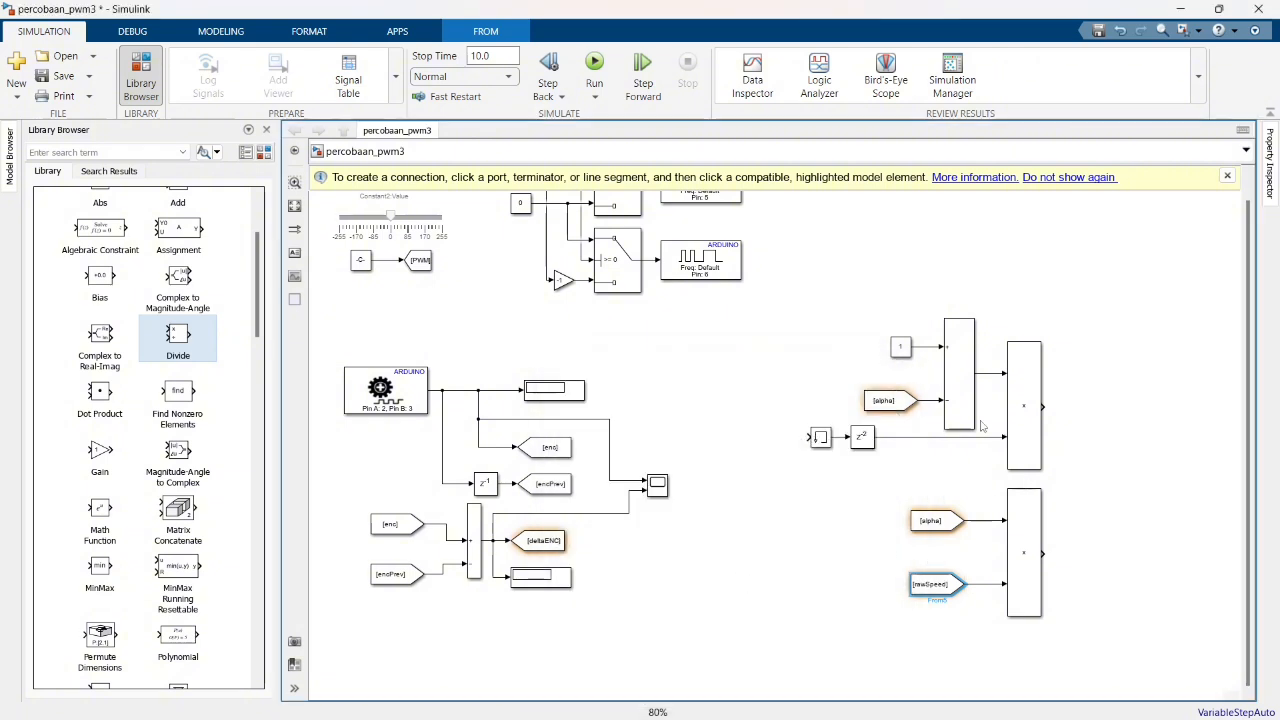
Copy the tall Sum block to the right of the two multiplication blocks and feed it both of their outputs
left_click_drag(955, 370, 1115, 483)
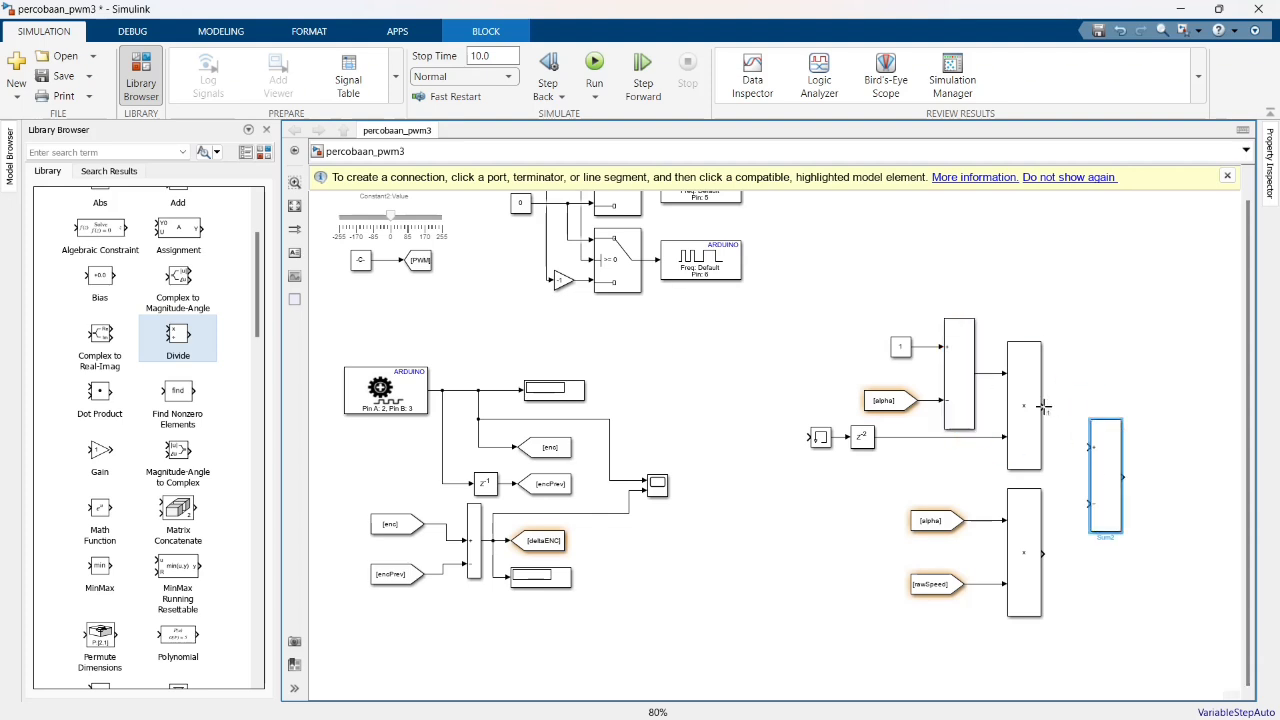
left_click_drag(1043, 406, 1089, 447)
left_click_drag(1088, 505, 1043, 553)
Copy the deltaENC Goto block to the output of the new Sum block and set its tag to speedFiltered
left_click(540, 541)
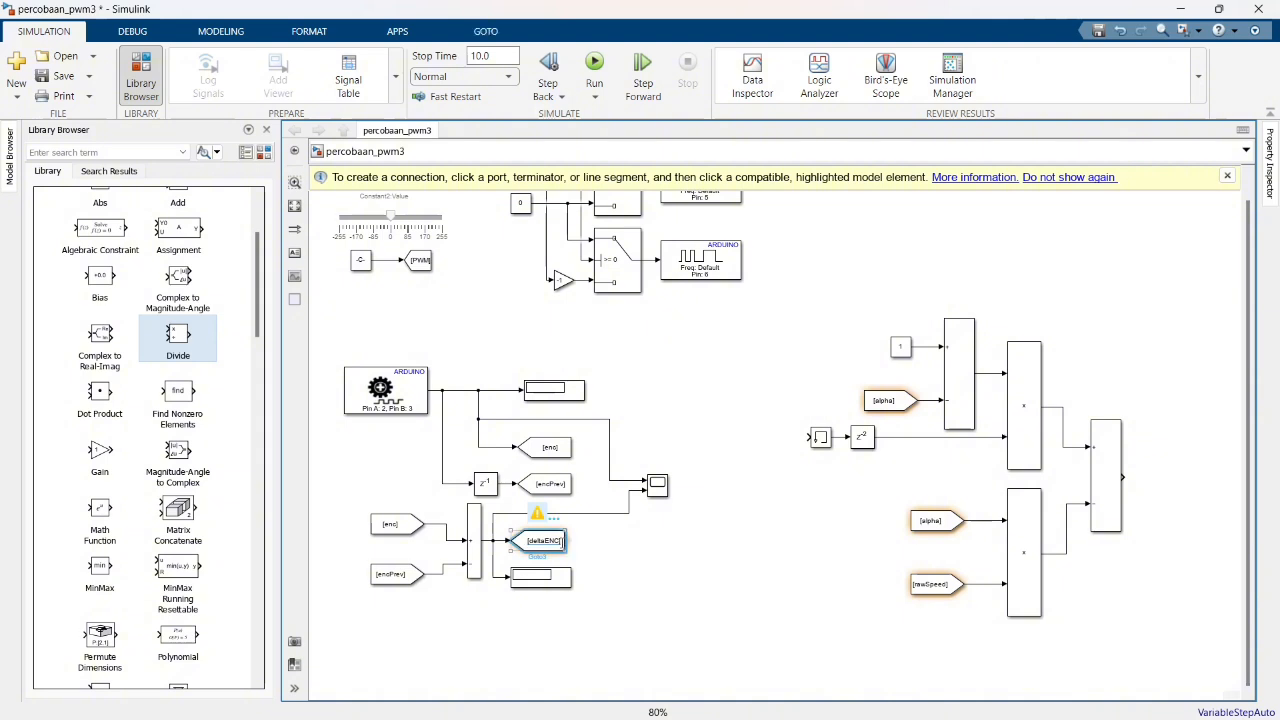
left_click_drag(561, 541, 1185, 486)
double_click(1178, 478)
type("speed")
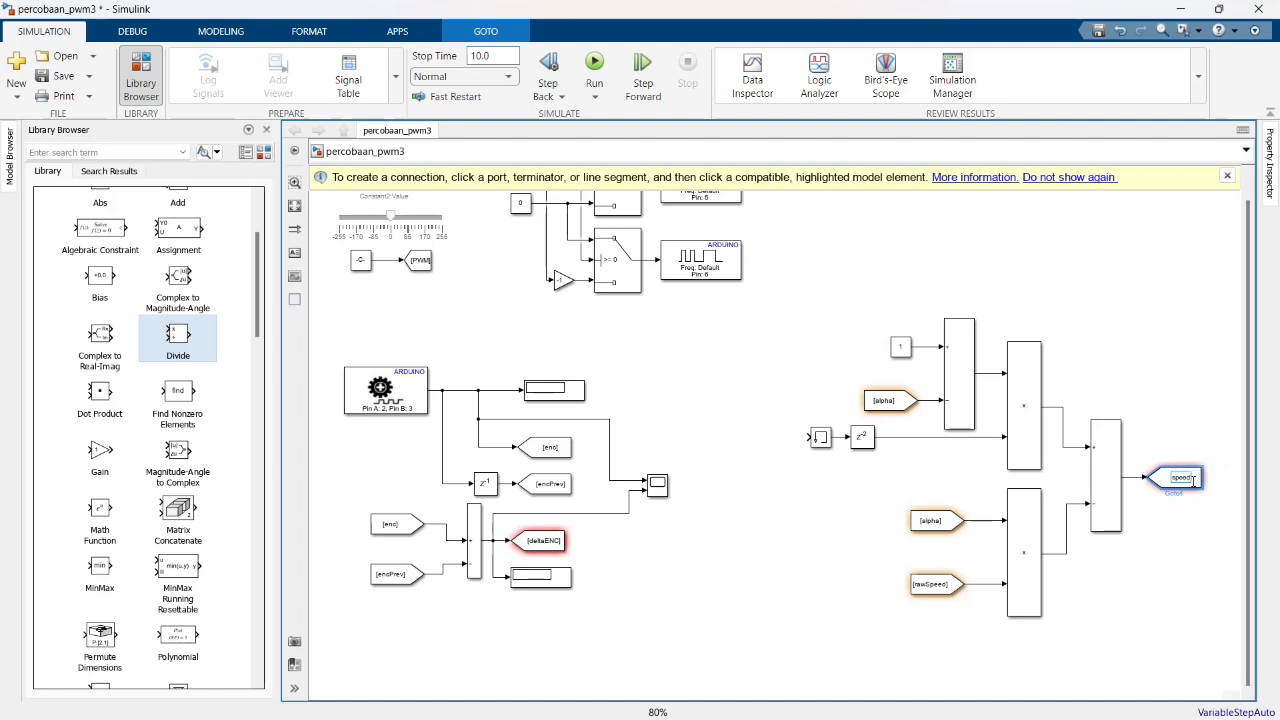
type("Filtered")
key("Return")
left_click(1183, 561)
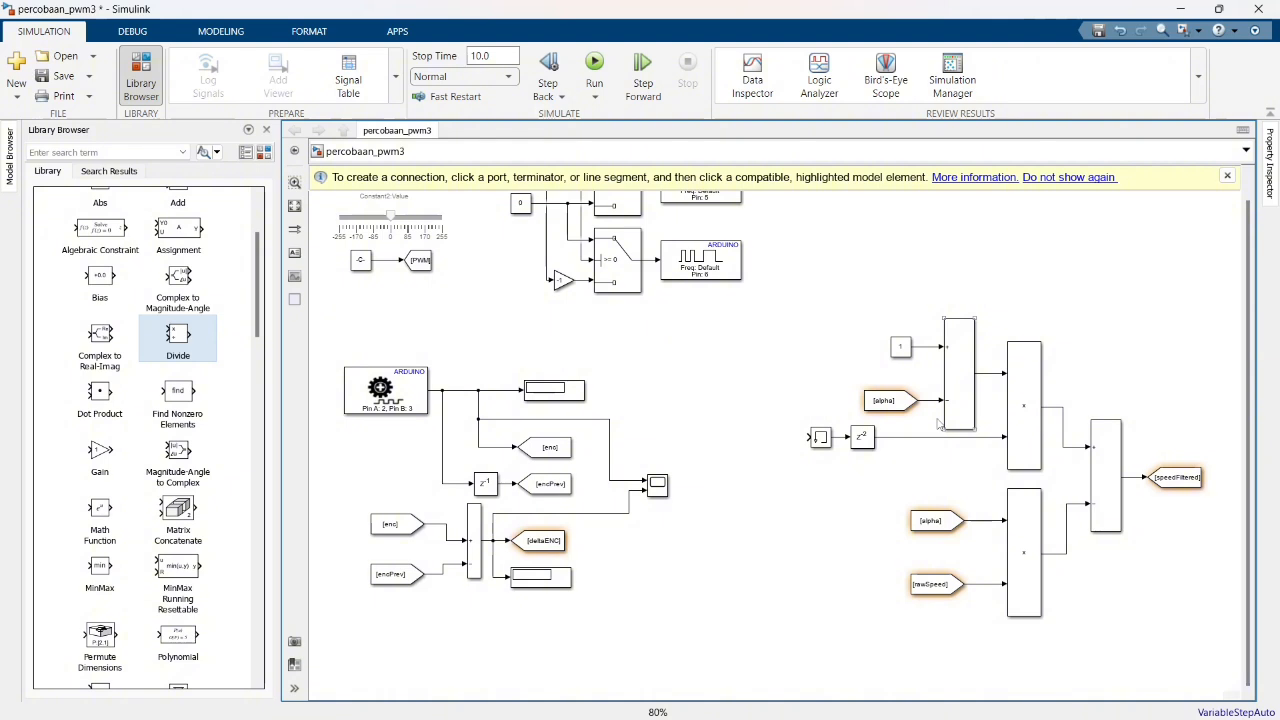
Feed the speedFiltered signal back into the block ahead of the filter's Delay, and set that Delay's length to 1
left_click_drag(808, 436, 1135, 478)
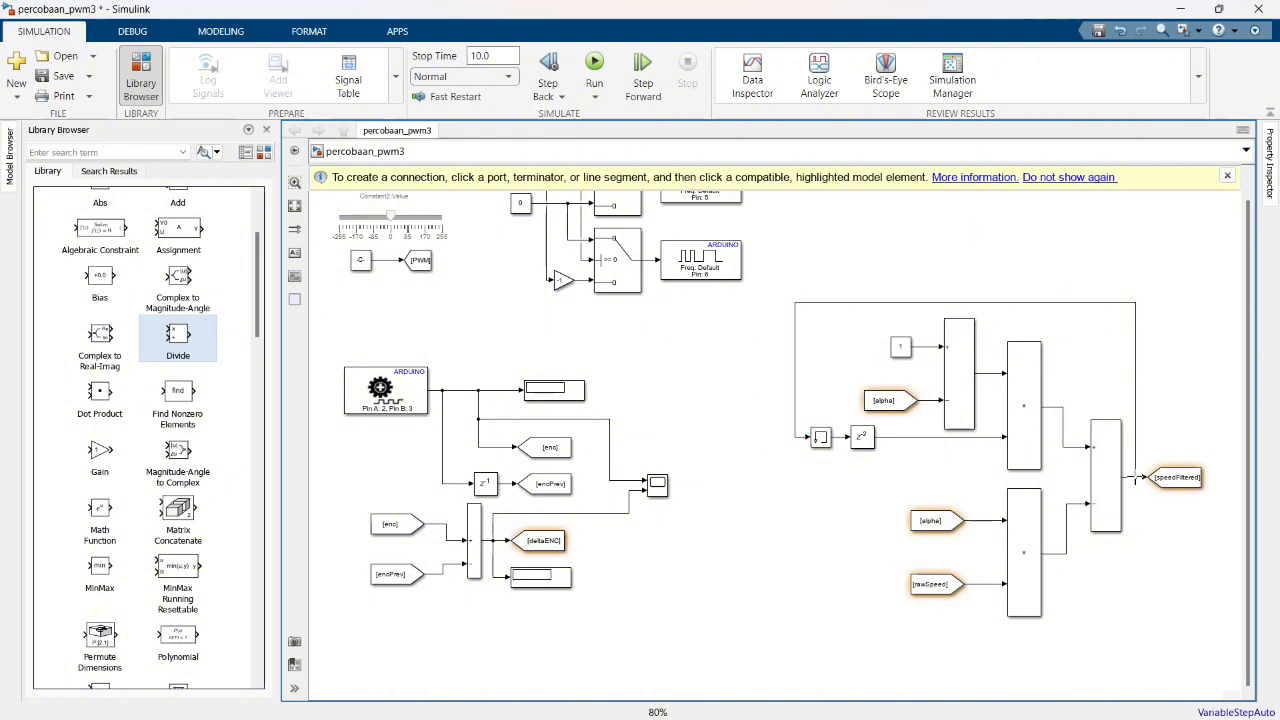
double_click(864, 440)
double_click(576, 365)
key("BackSpace")
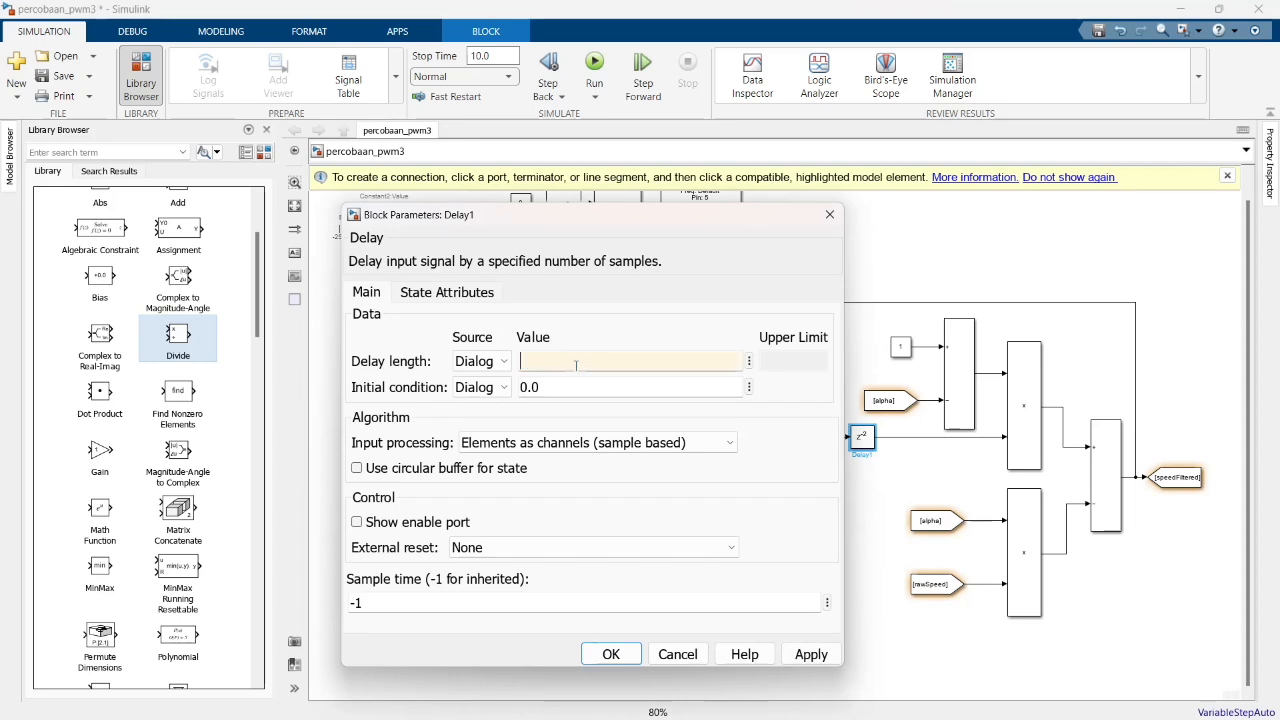
type("1")
key("Return")
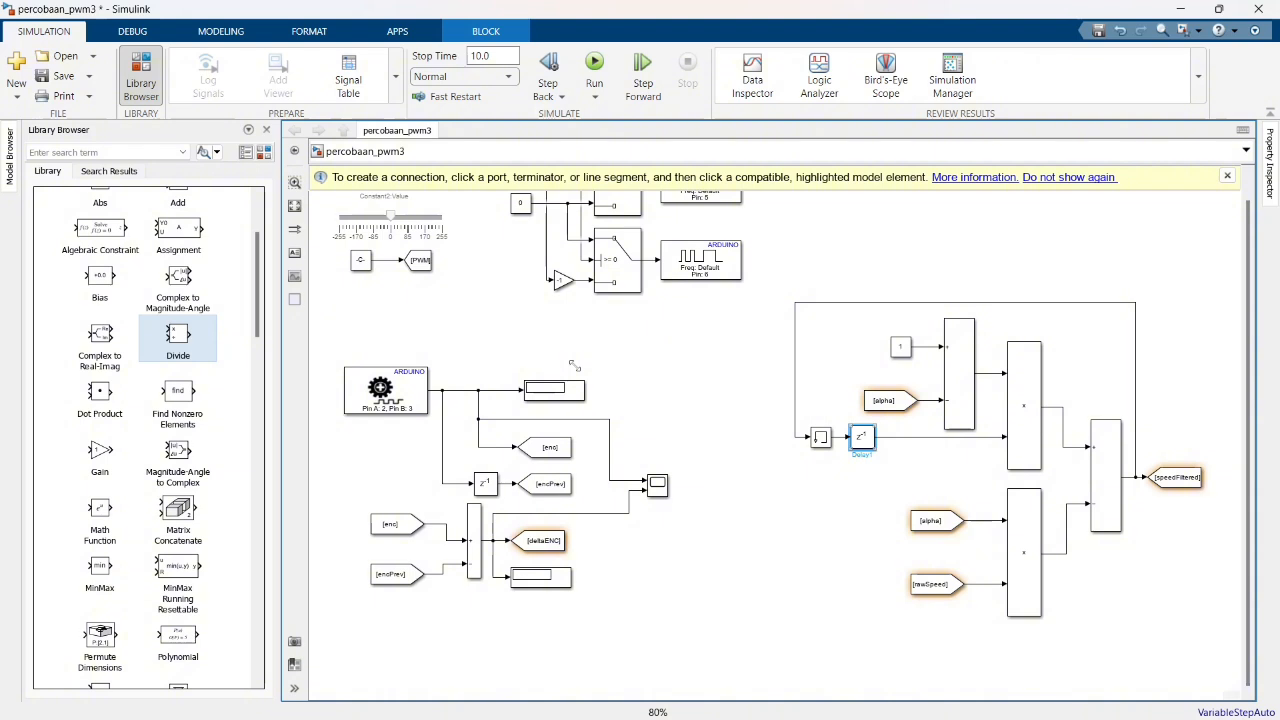
Add a Clock block below the encPrev From block
left_click_drag(1247, 375, 1232, 500)
double_click(731, 626)
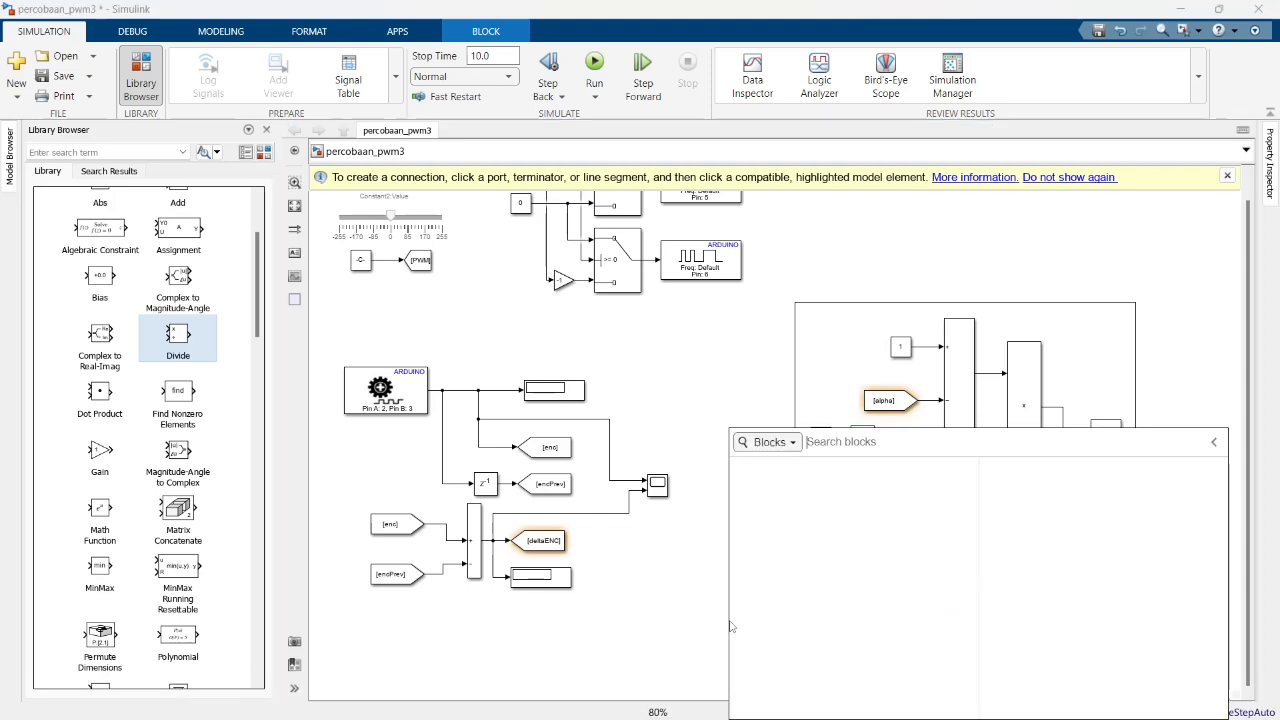
type("clock")
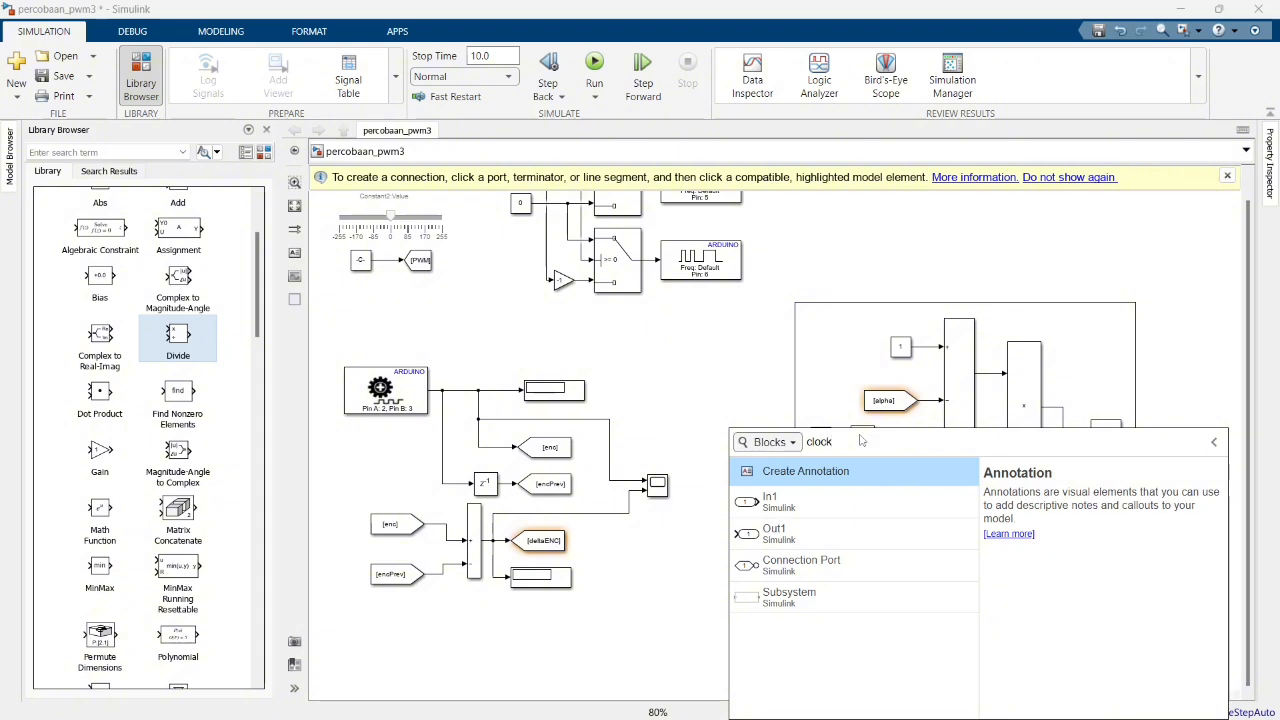
key("Return")
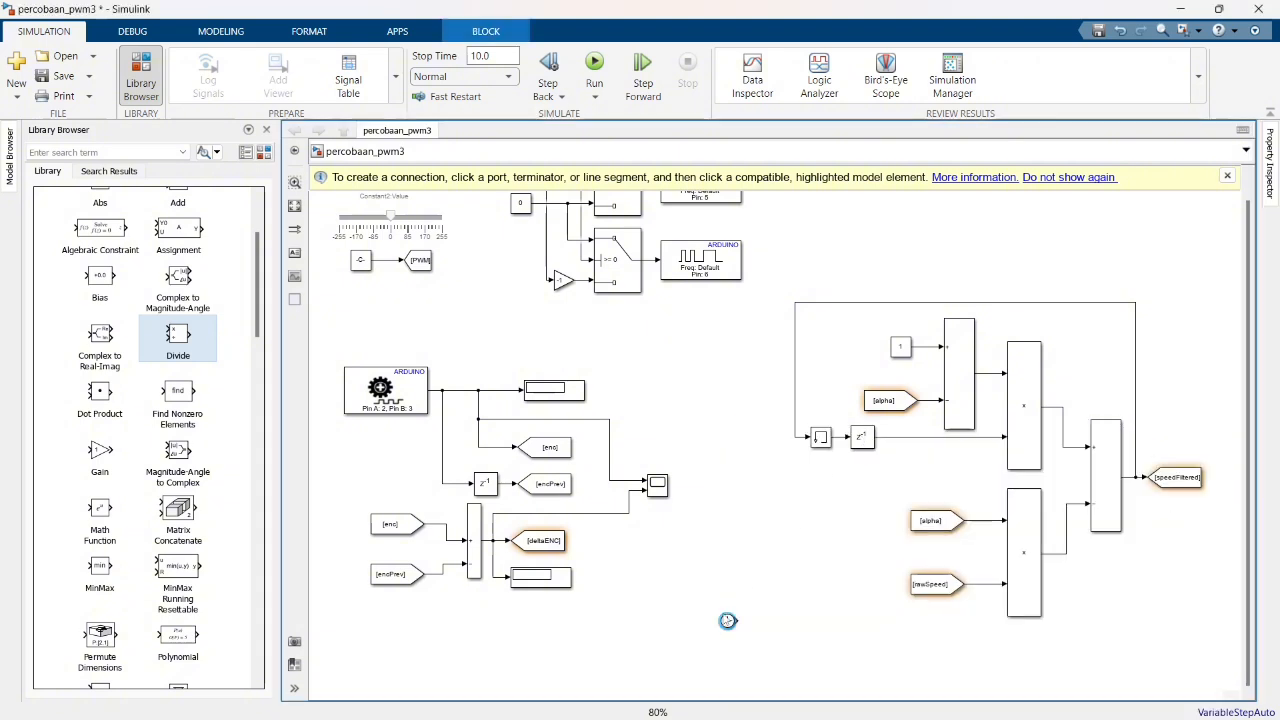
left_click_drag(728, 622, 361, 636)
double_click(532, 648)
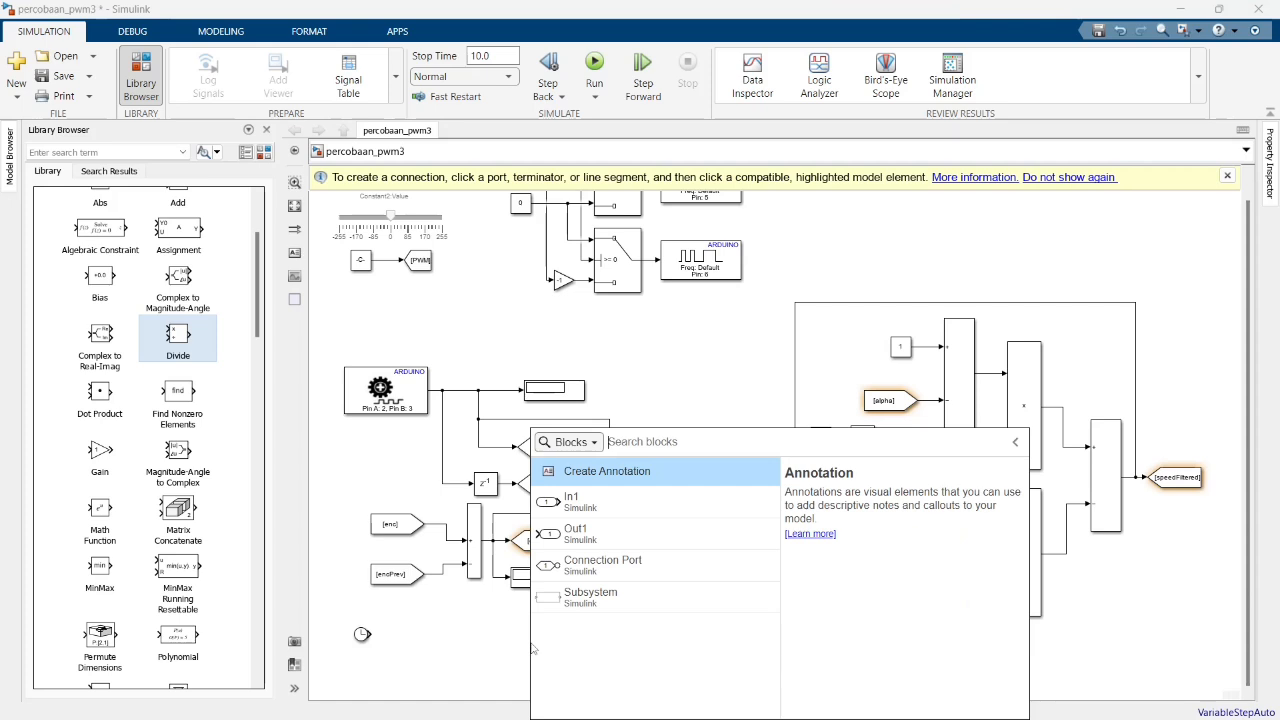
key("Escape")
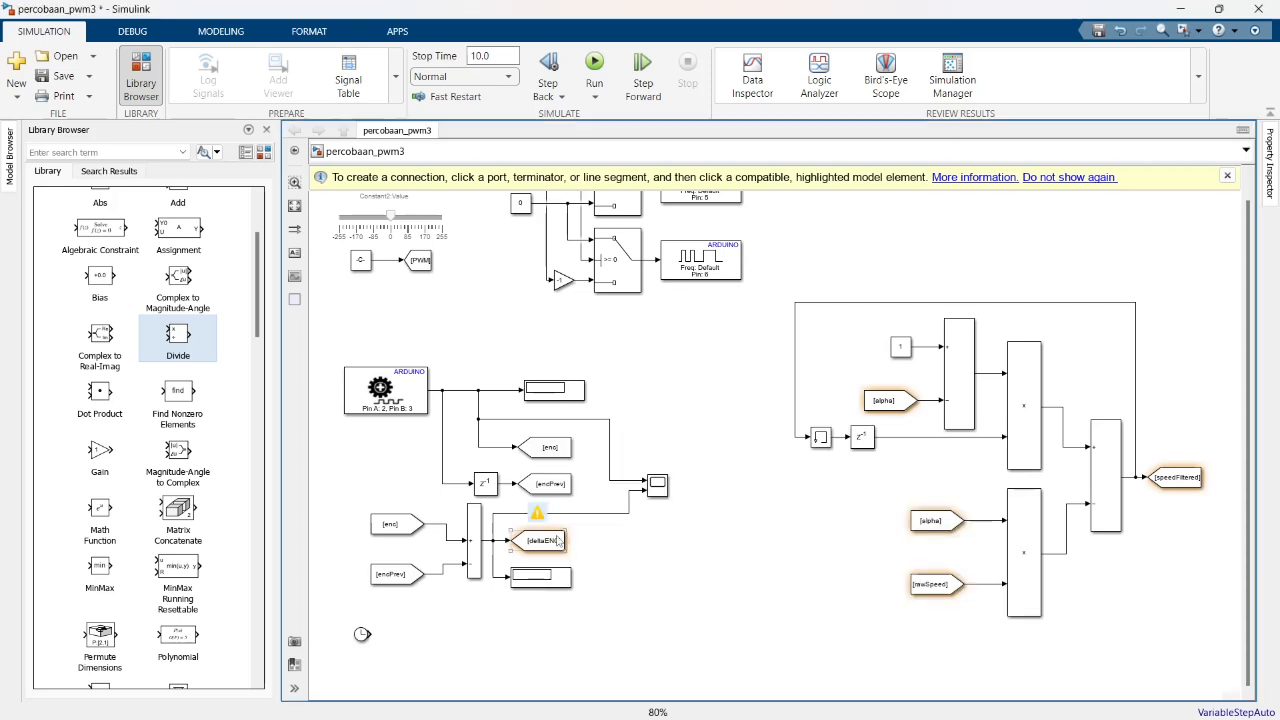
Copy the deltaENC Goto block next to the Clock, set its tag to time, and connect the Clock output to it
left_click_drag(548, 533, 472, 638)
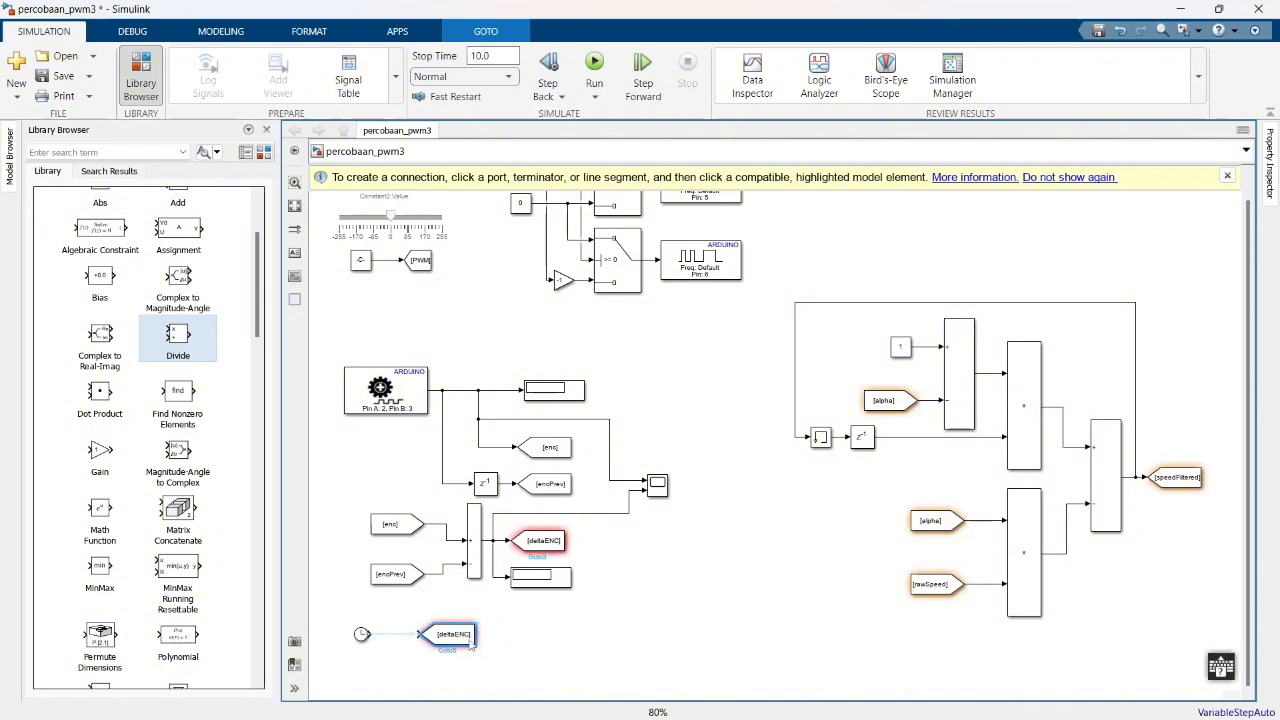
left_click(459, 637)
type("time")
key("Return")
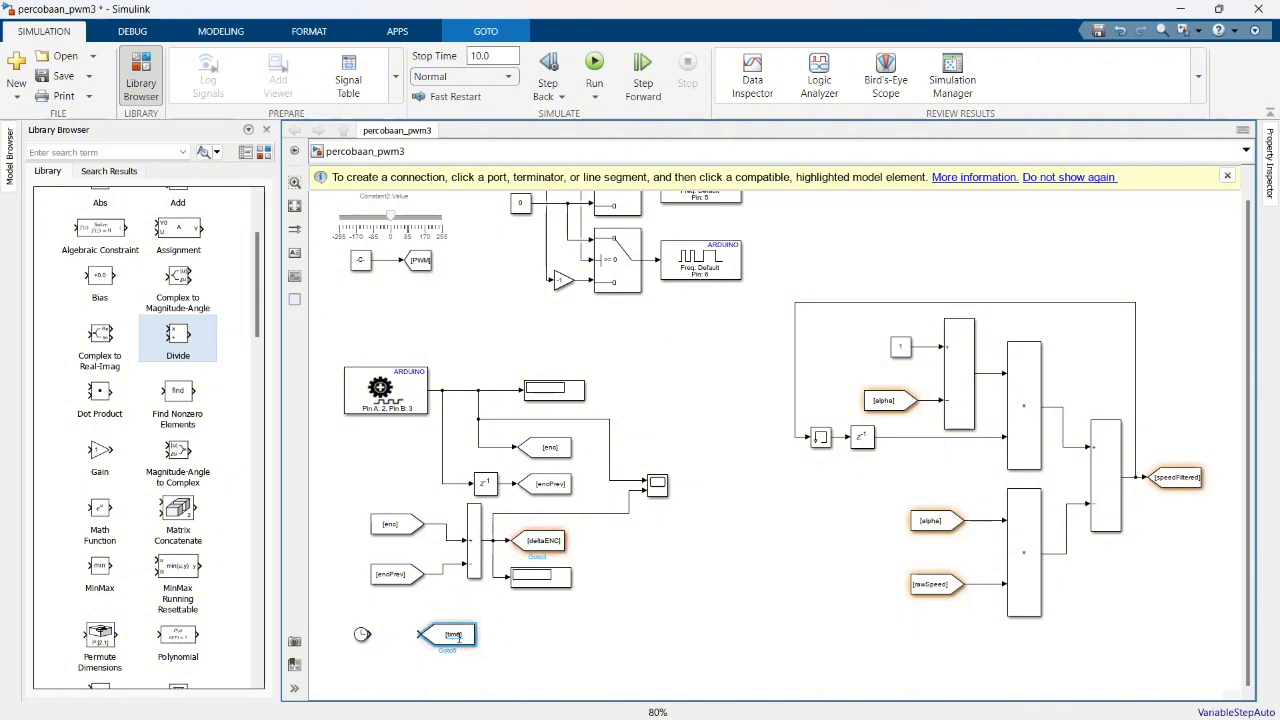
left_click_drag(371, 634, 422, 634)
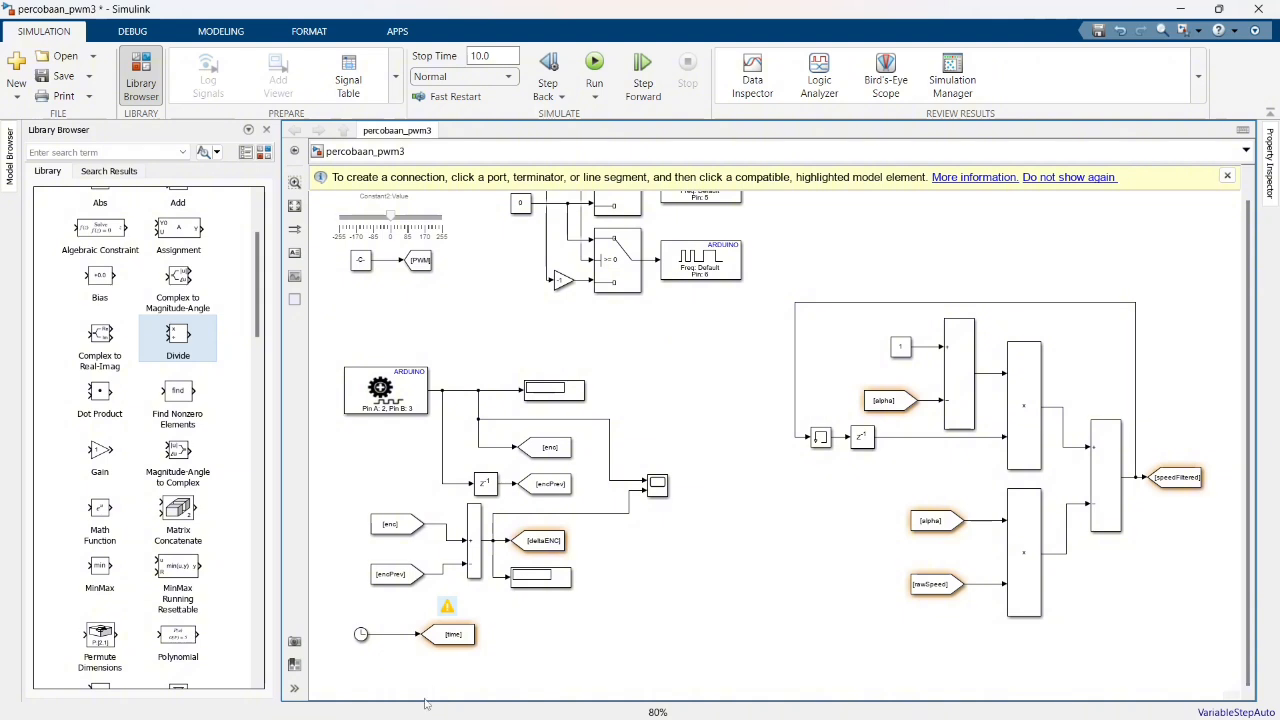
Delete the Clock block together with its time Goto block
left_click_drag(350, 607, 485, 655)
key("Delete")
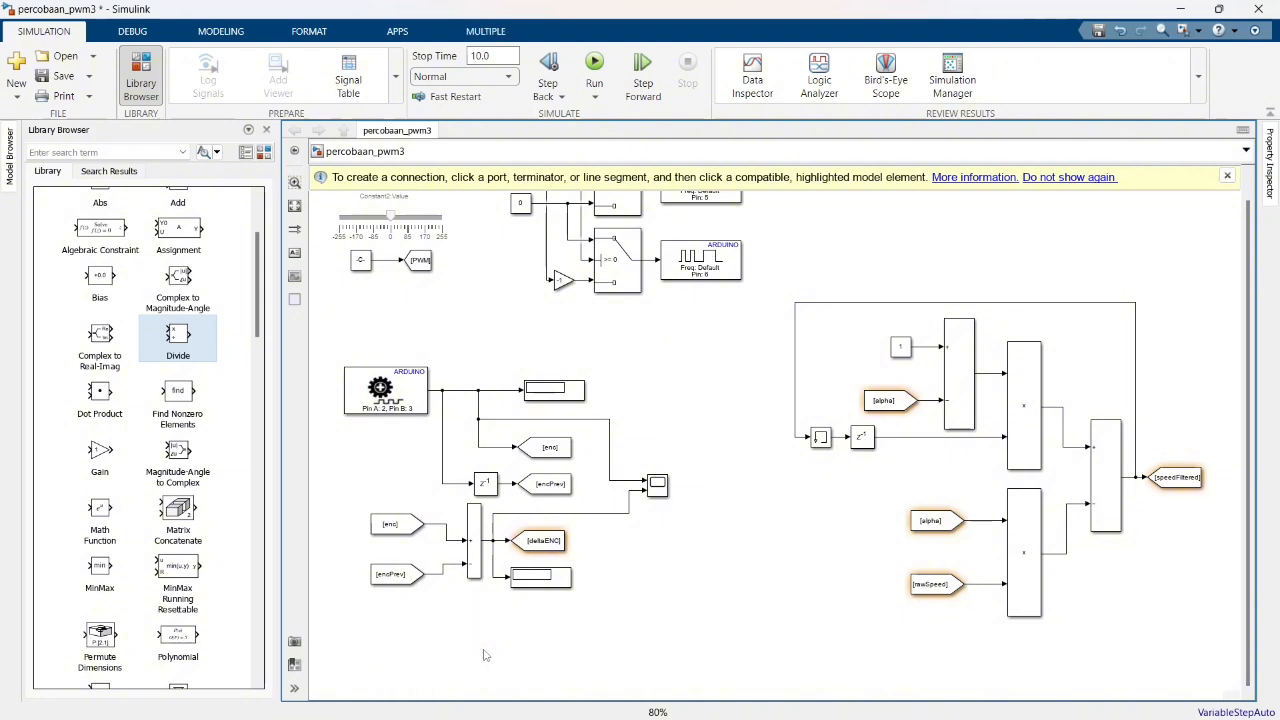
Add a Constant block with value 1 above the filter loop and connect it to a Goto block tagged alpha
double_click(706, 528)
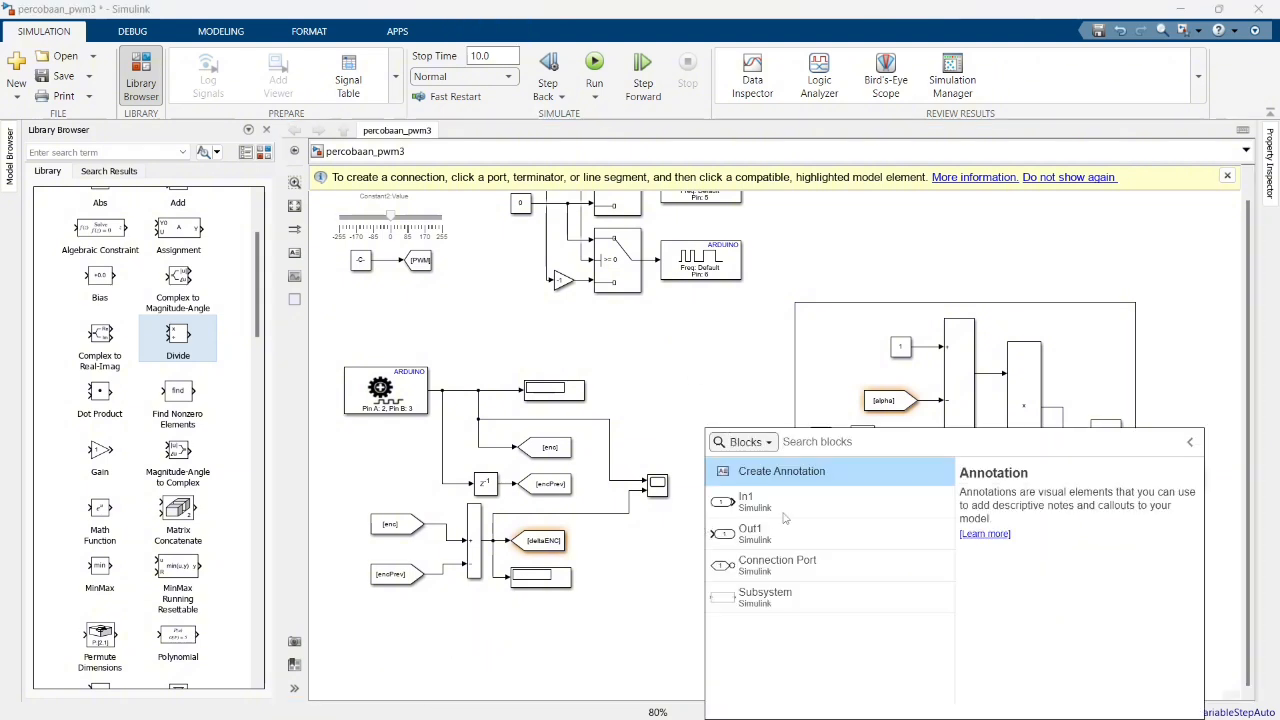
type("consta")
key("Return")
left_click_drag(706, 522, 814, 257)
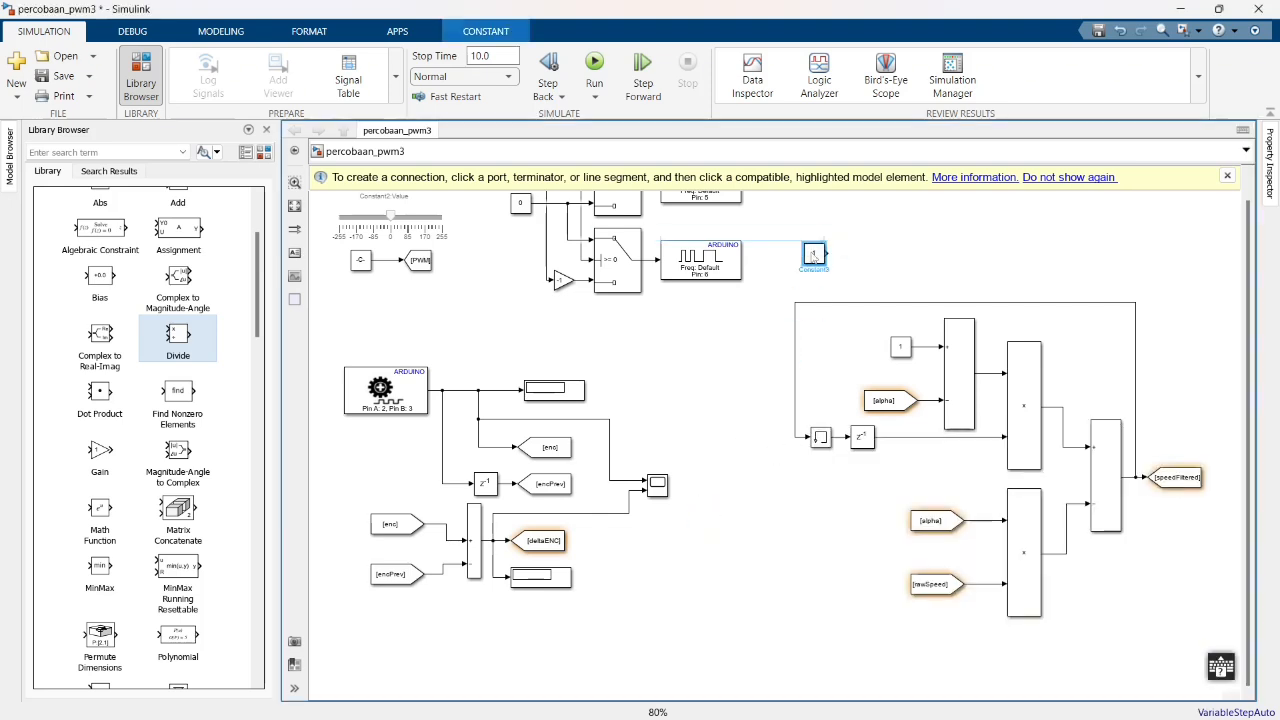
double_click(763, 474)
left_click(868, 400)
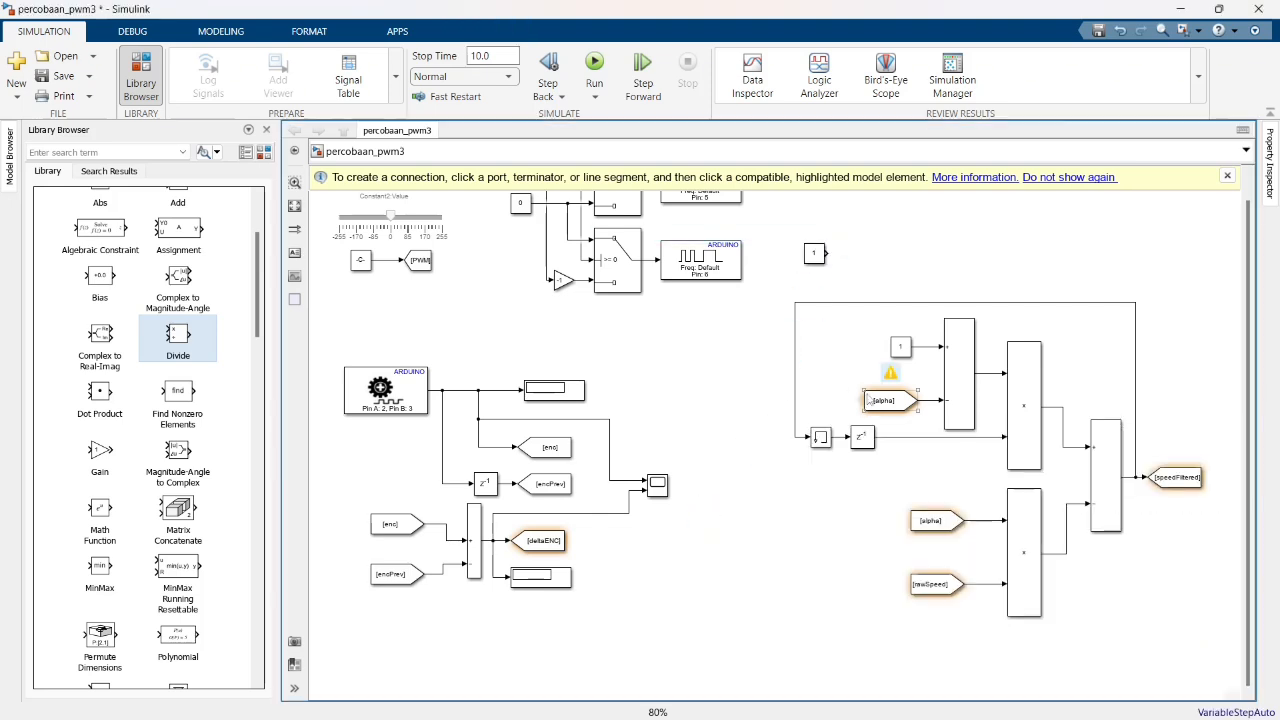
left_click_drag(859, 401, 899, 262)
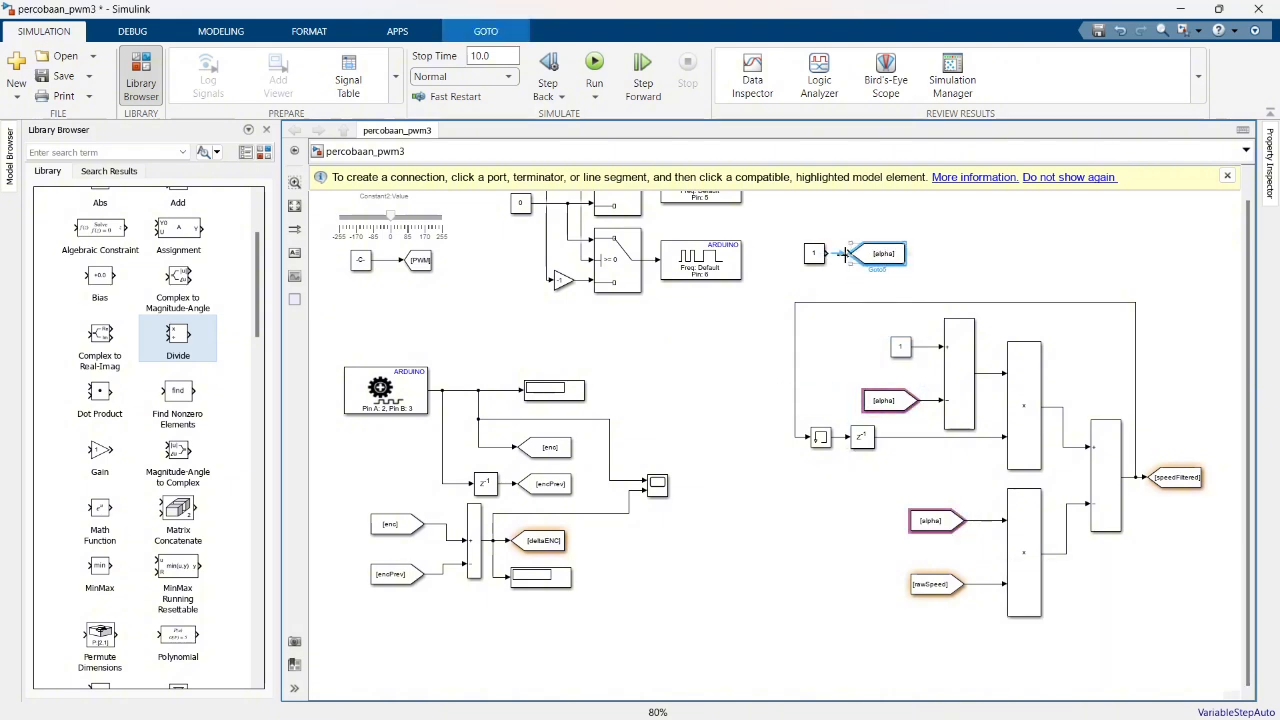
Add a Slider block directly above the Constant that feeds the alpha Goto block
double_click(954, 258)
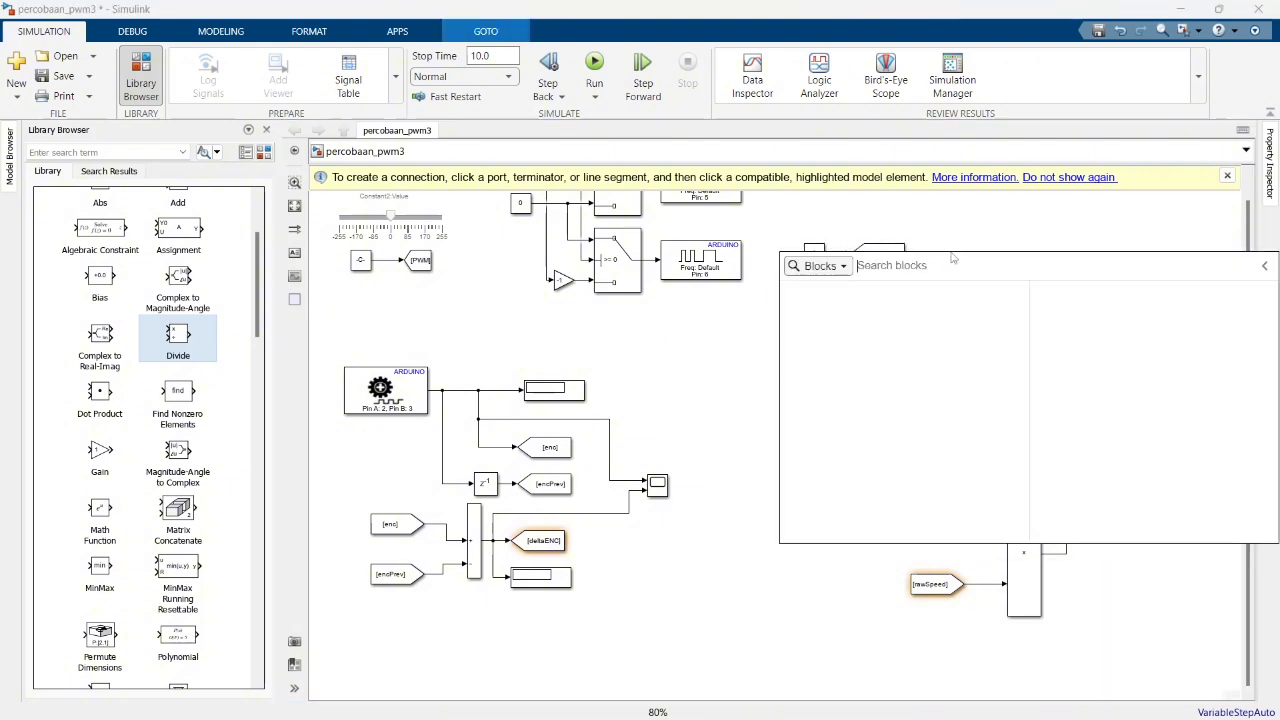
type("slider")
key("Return")
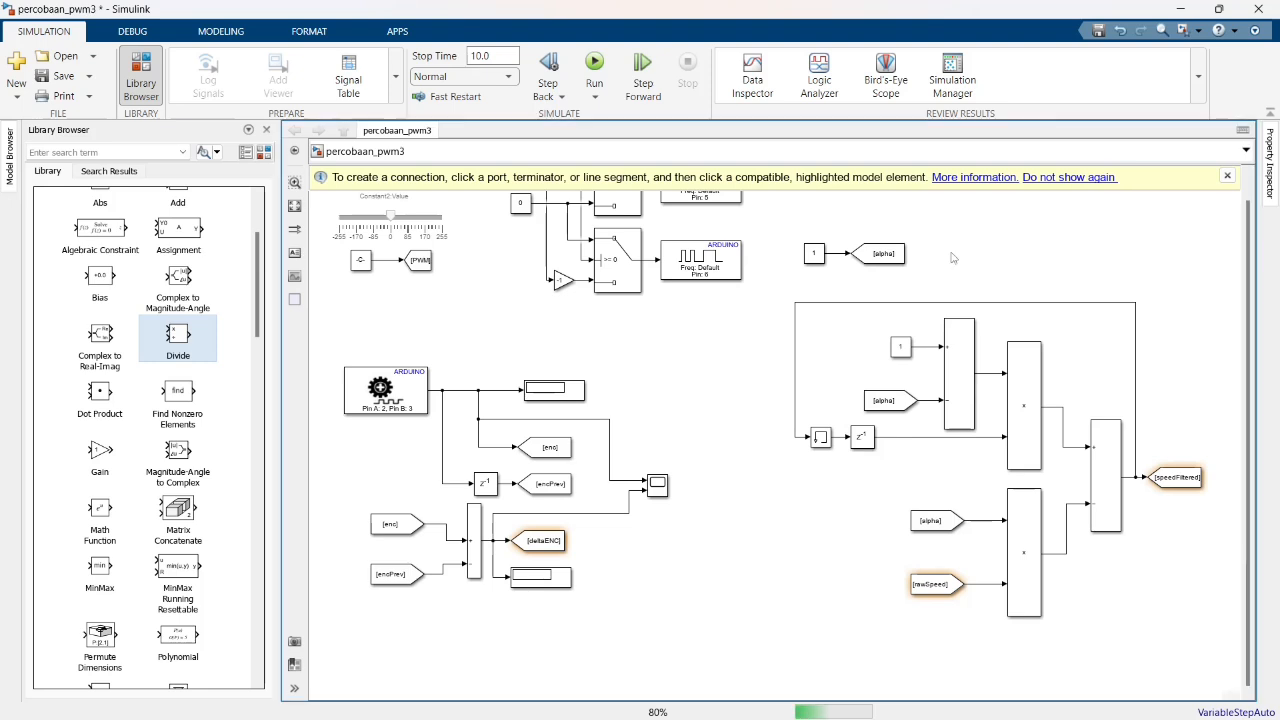
left_click_drag(950, 255, 869, 206)
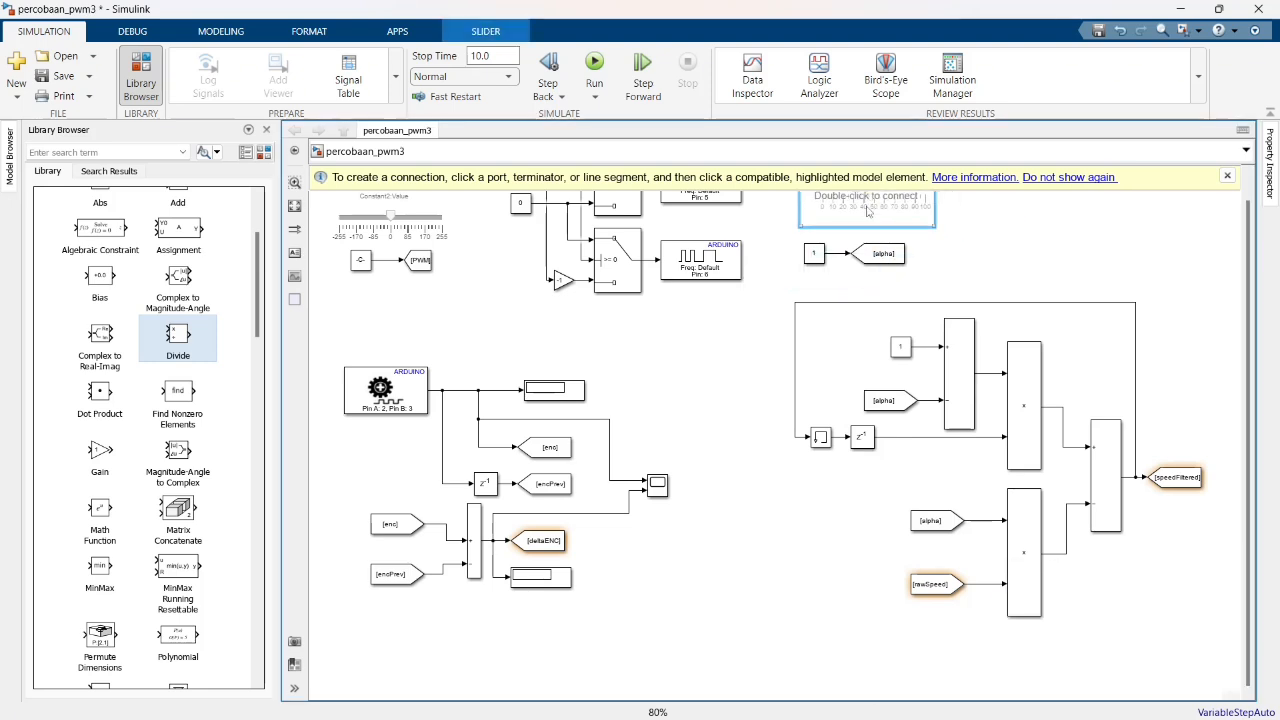
Link the new Slider to the value of the Constant feeding the alpha Goto block, with minimum -255 and maximum 255
double_click(869, 214)
left_click(816, 256)
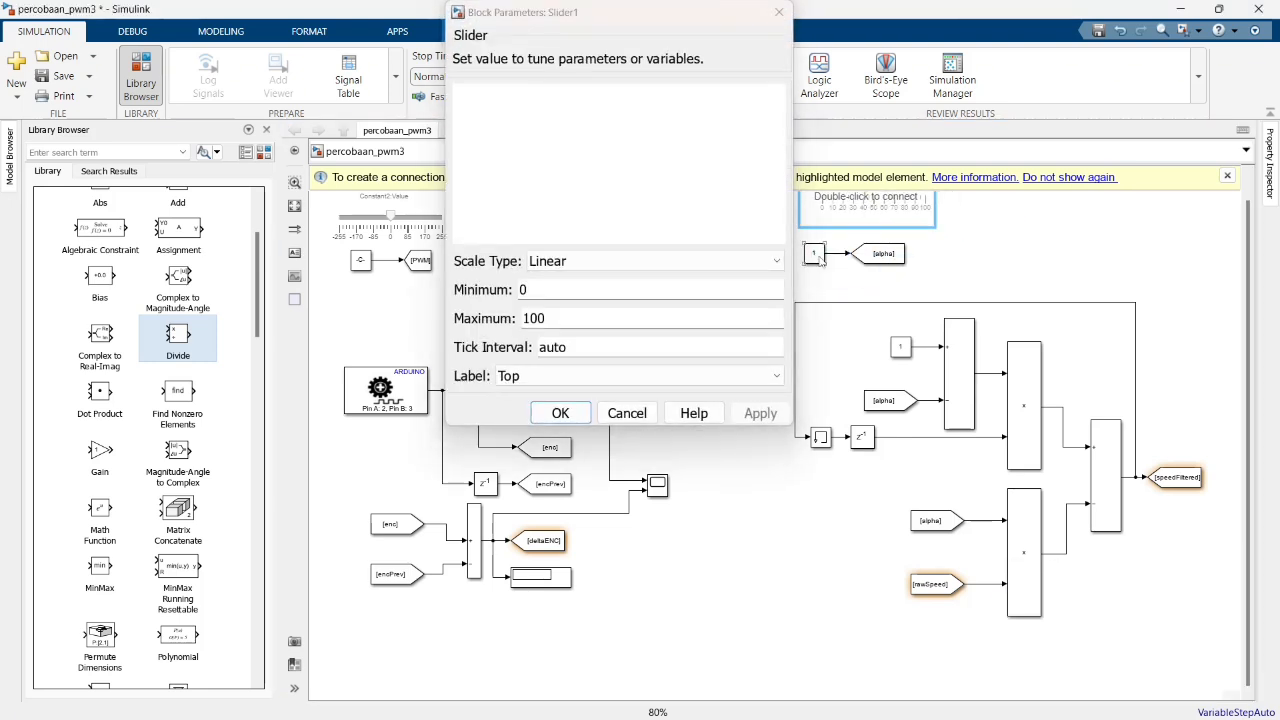
left_click(505, 118)
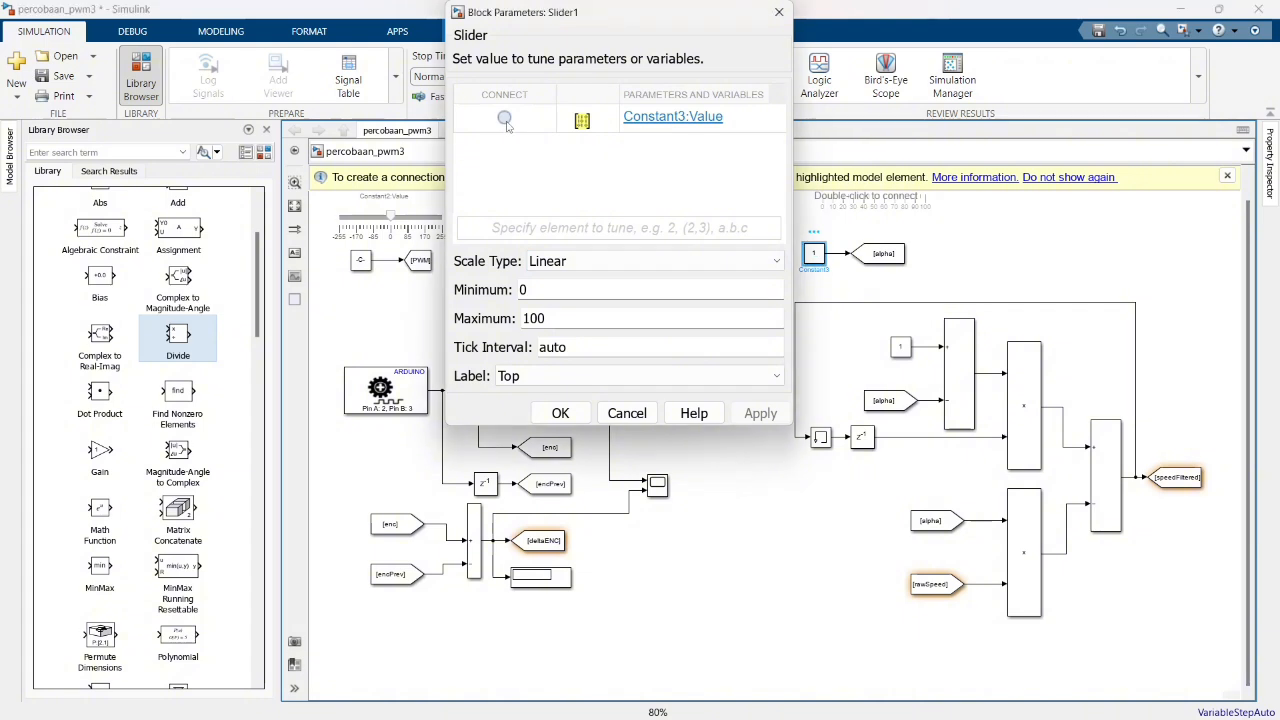
type("-255")
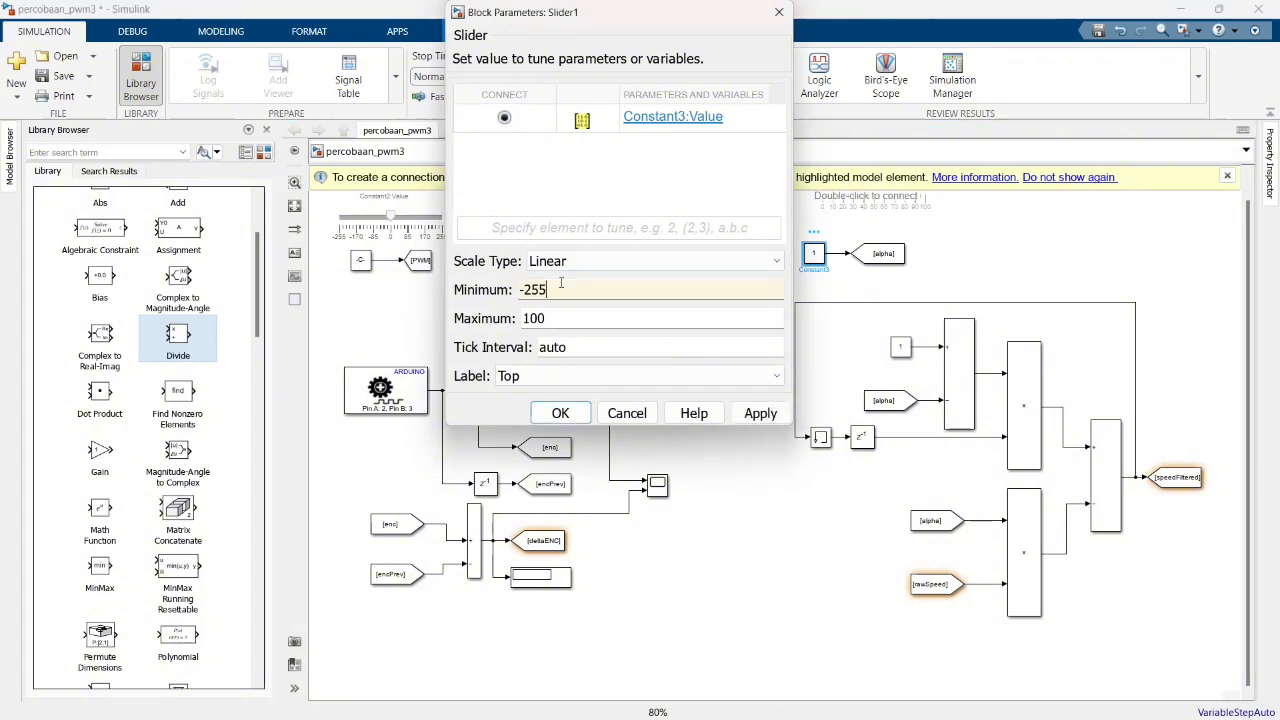
double_click(560, 318)
type("255")
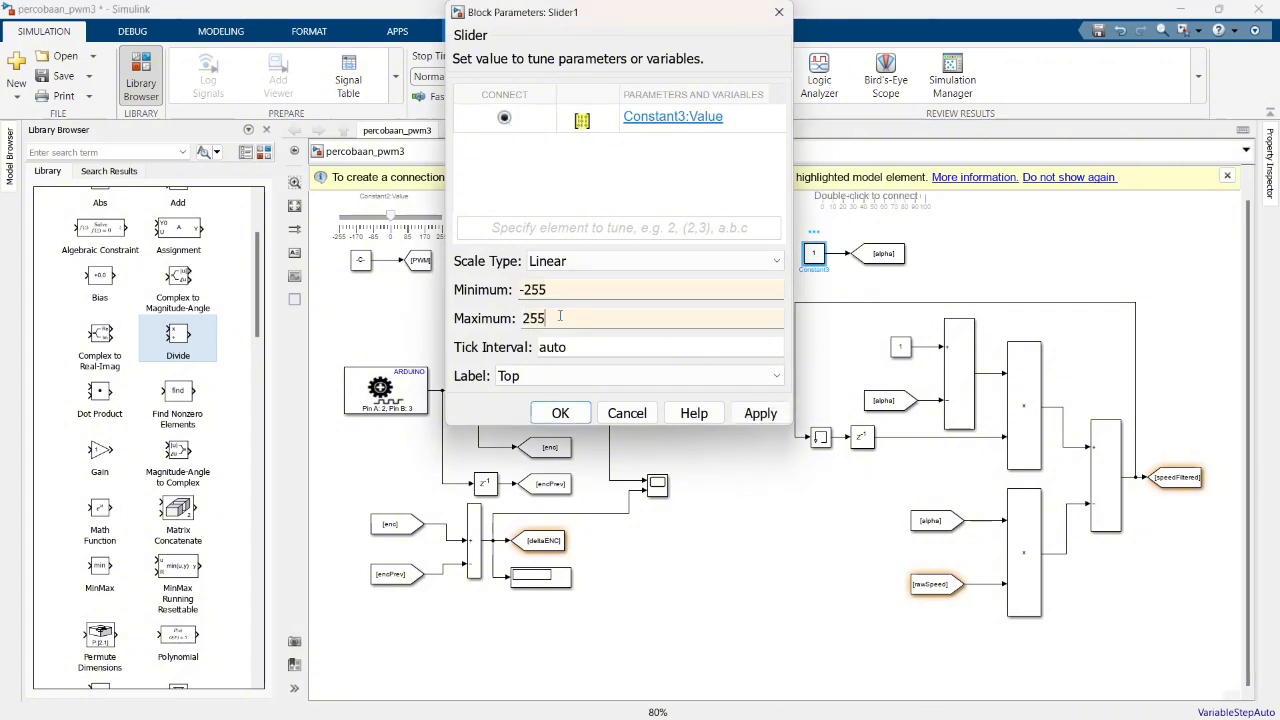
key("Return")
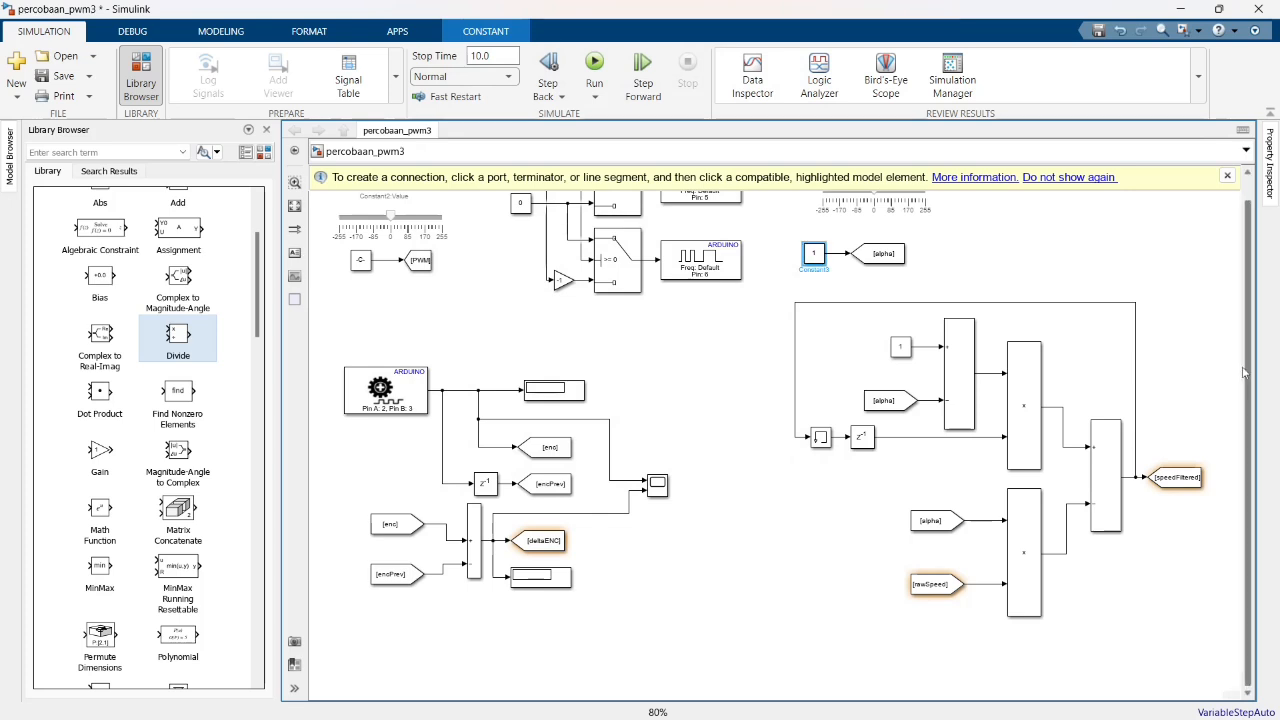
scroll(1248, 390, "up", 1)
left_click(1240, 176)
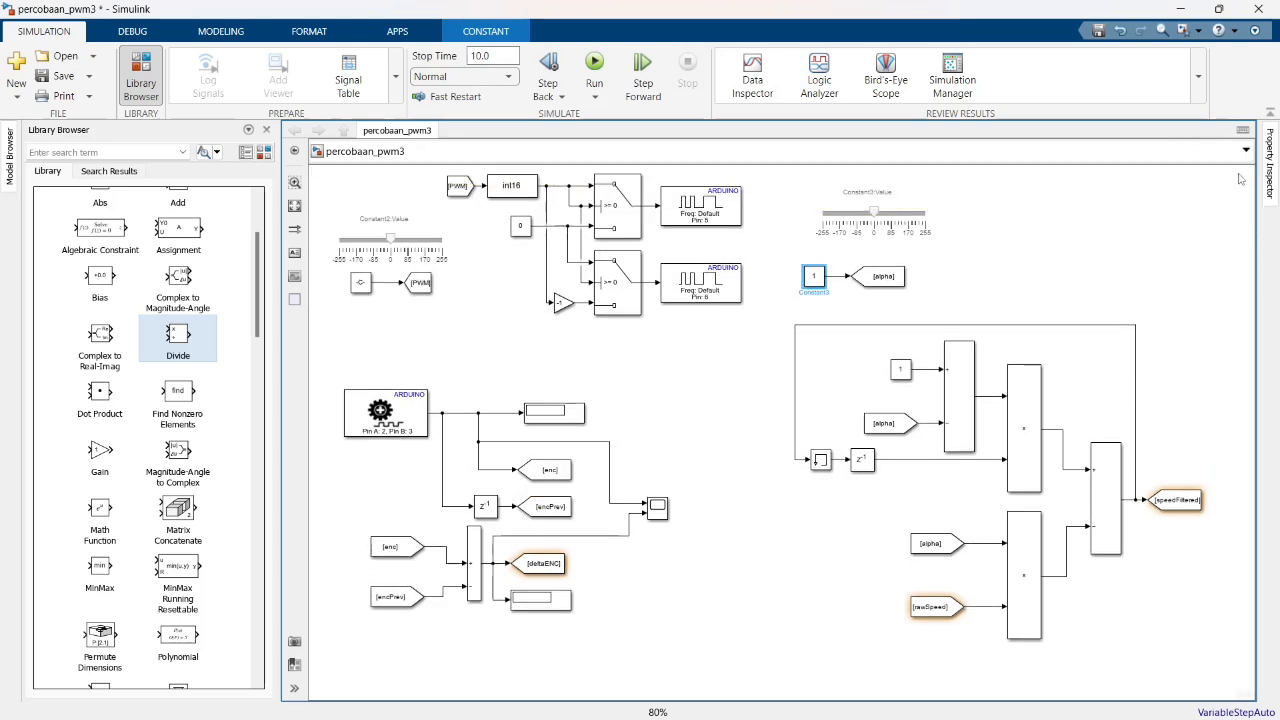
Create From blocks for speedFiltered and deltaENC, stacked beside the alpha slider
double_click(1029, 222)
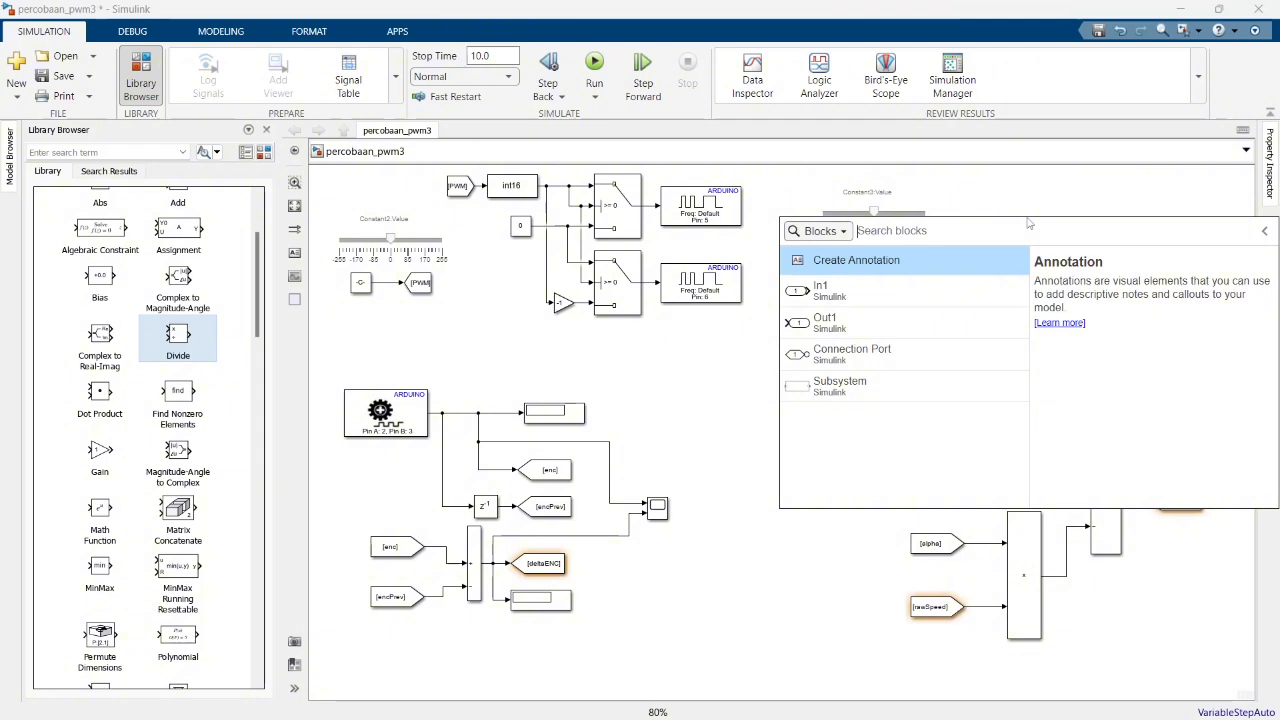
left_click(814, 395)
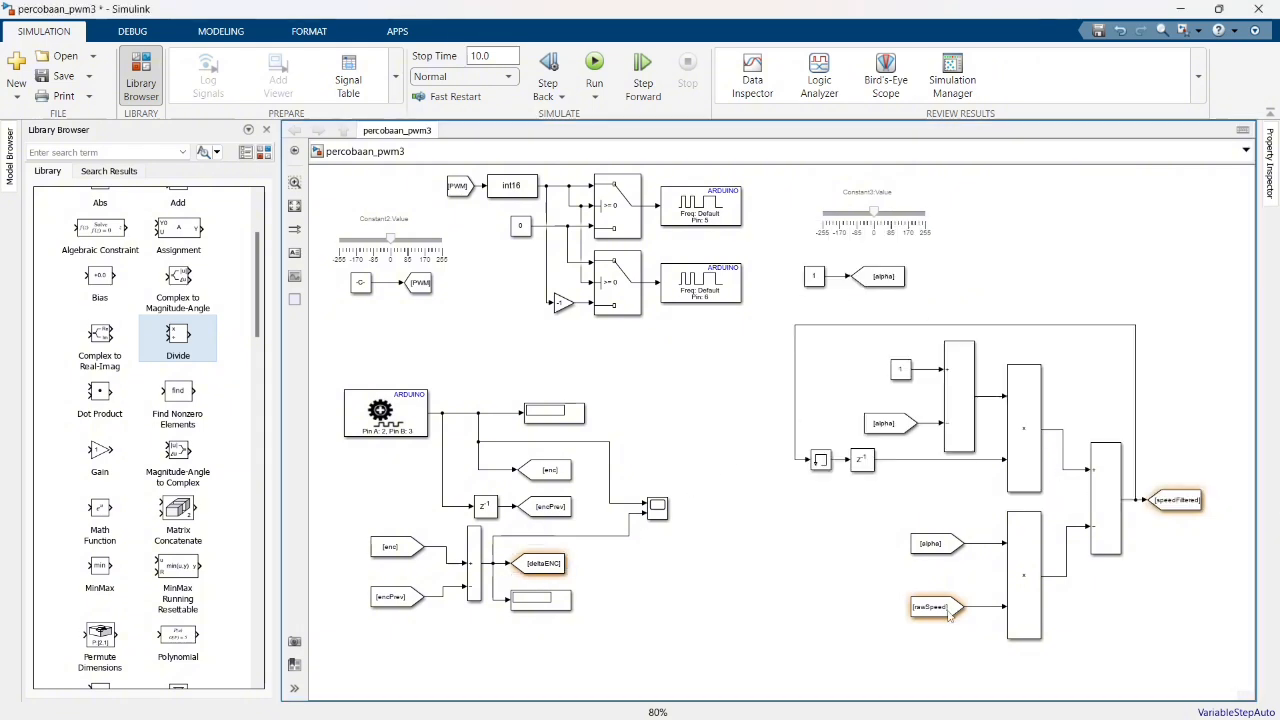
left_click(1194, 503)
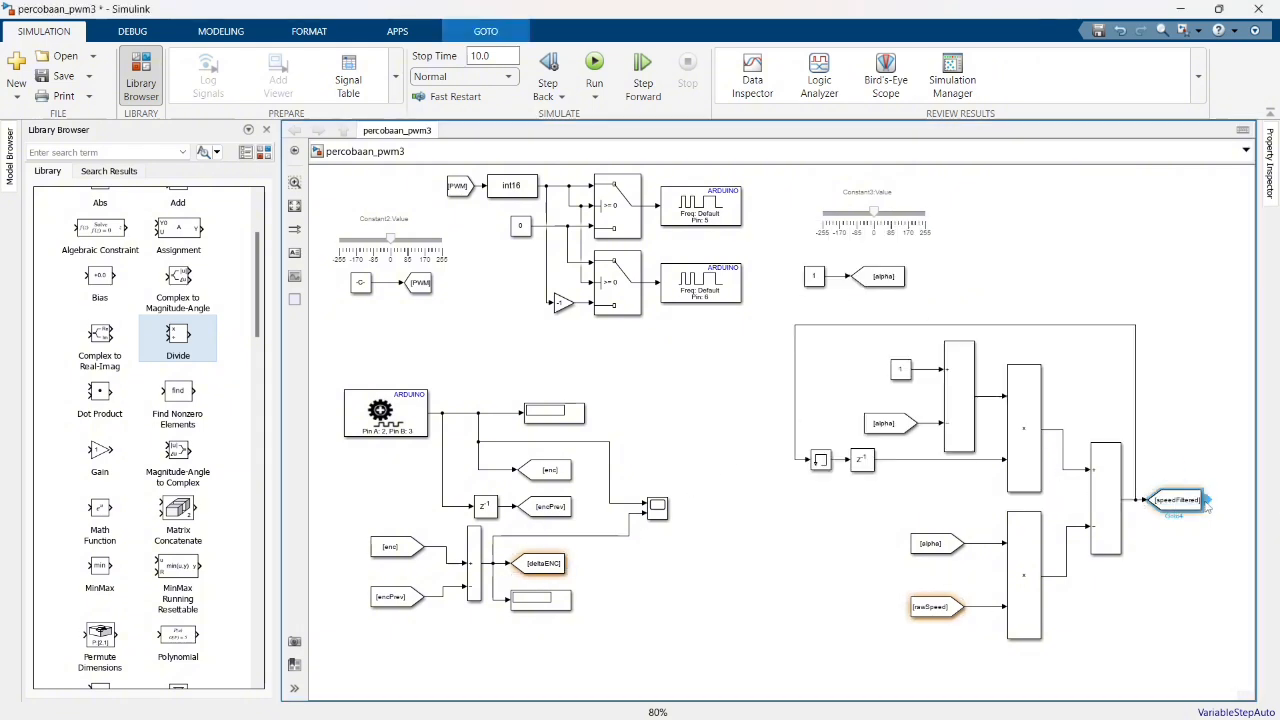
left_click_drag(1194, 503, 990, 226)
left_click(563, 572)
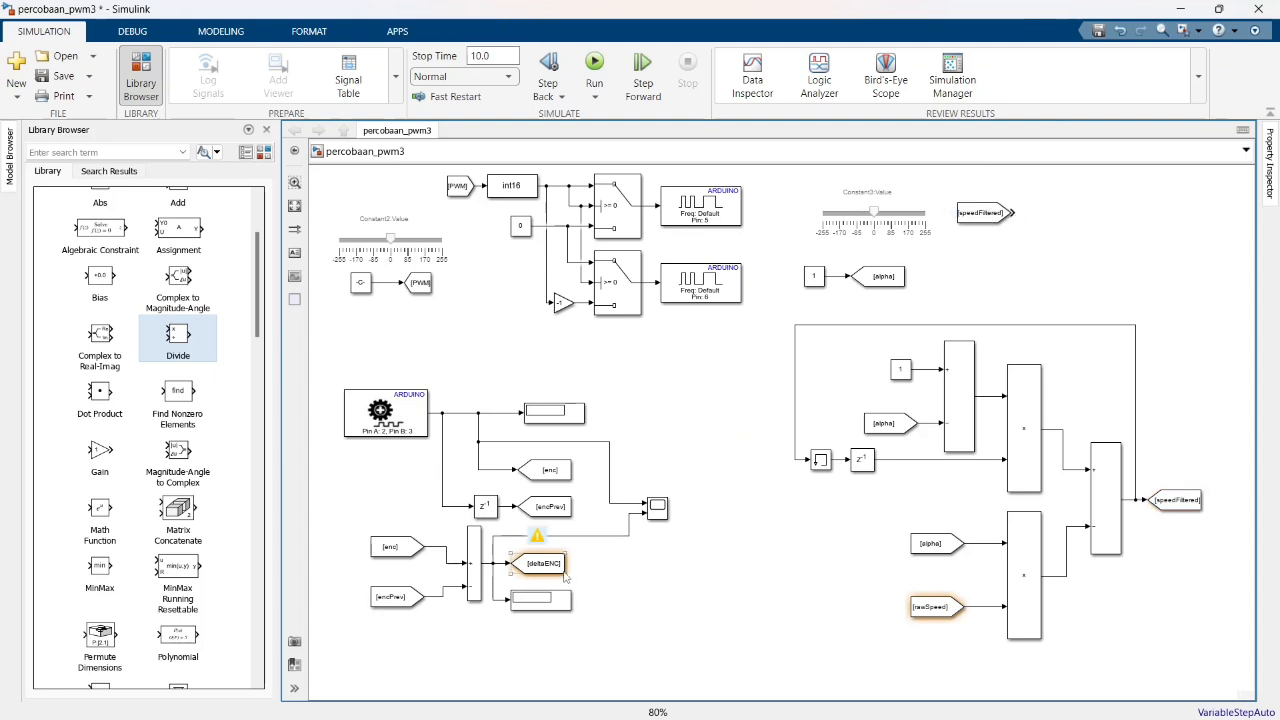
left_click_drag(568, 572, 1009, 276)
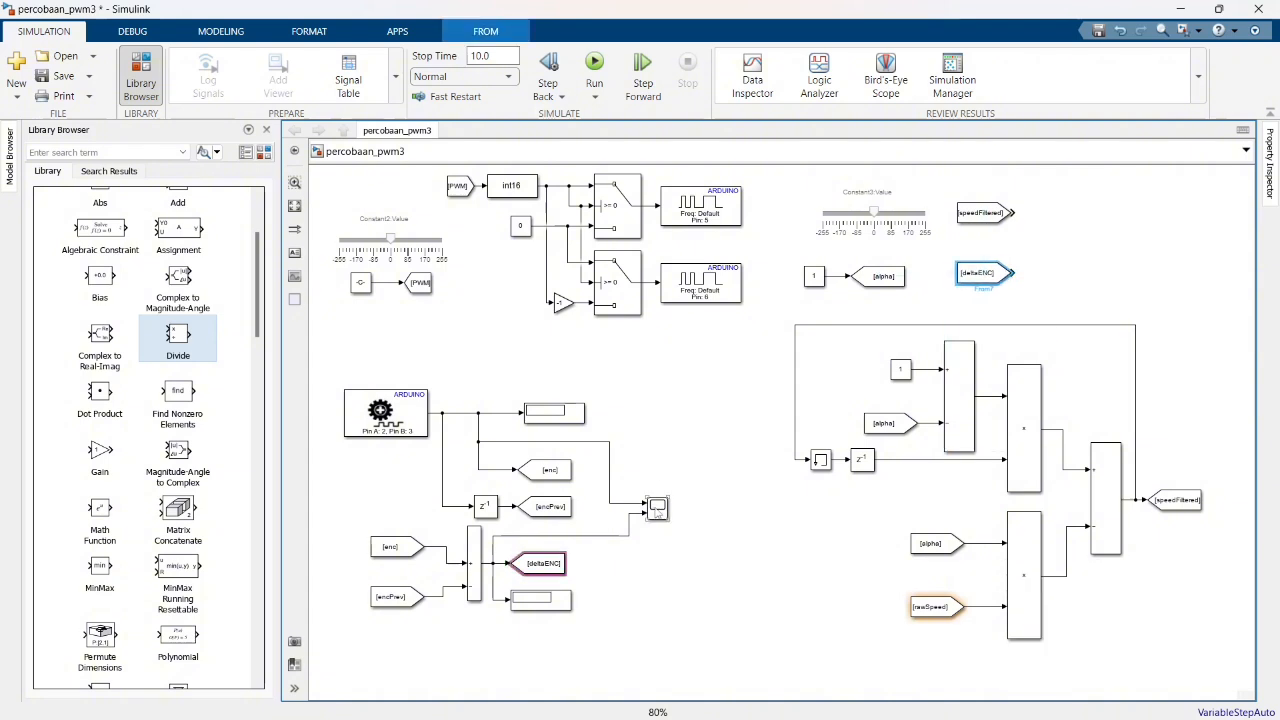
Copy the Scope beside the new From blocks, enlarge it, and connect speedFiltered and deltaENC to its two inputs
left_click(658, 511)
left_click_drag(673, 517, 1142, 152)
left_click_drag(1134, 249, 1134, 298)
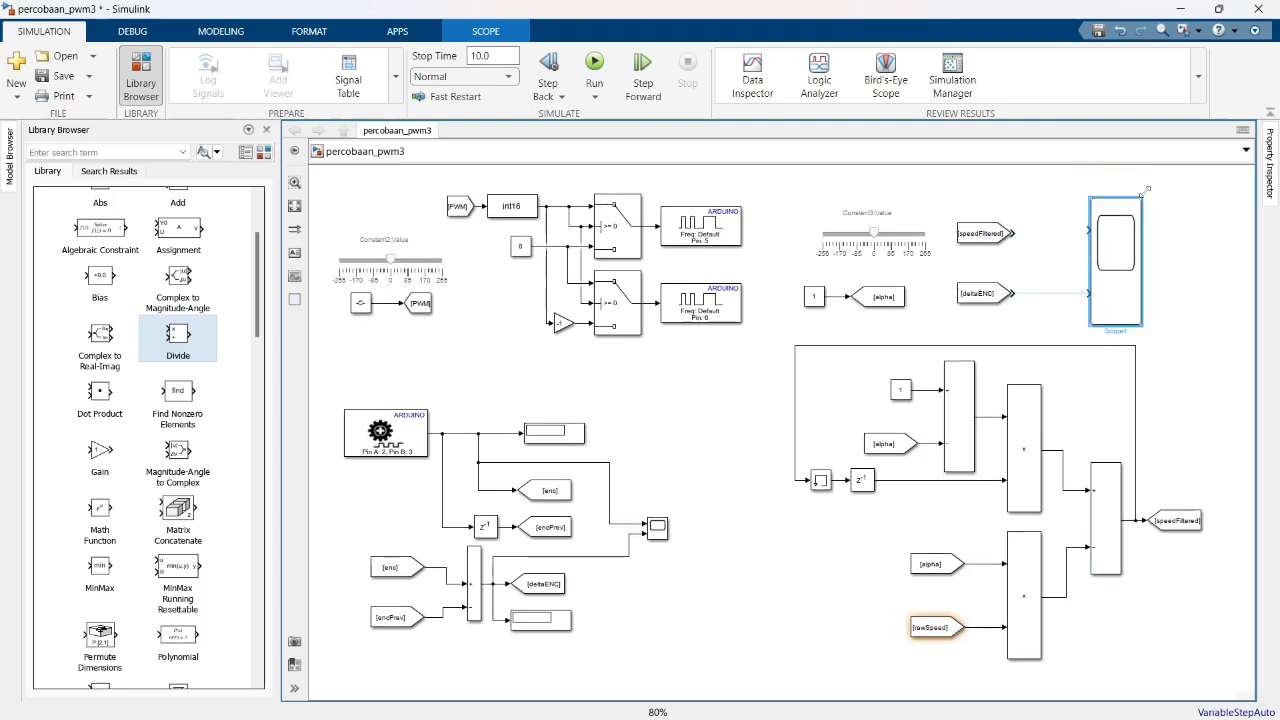
left_click_drag(1146, 191, 1172, 227)
left_click_drag(1134, 281, 1015, 236)
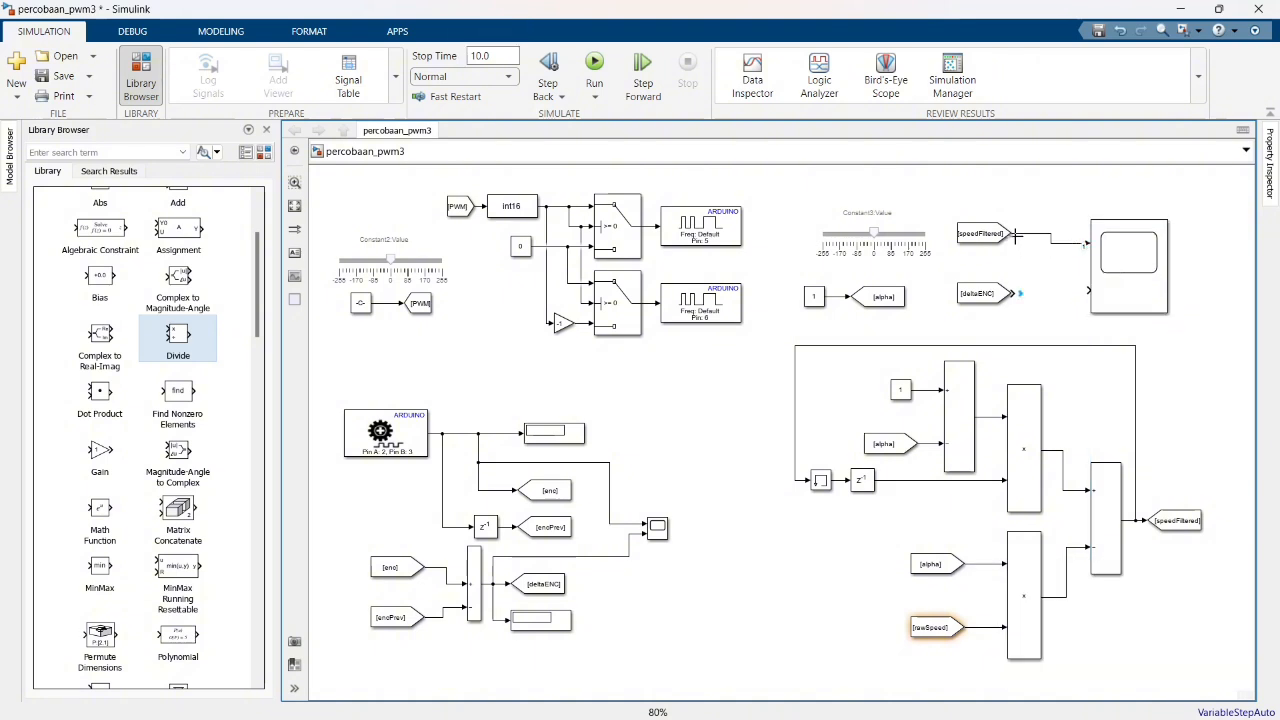
left_click_drag(1012, 297, 1088, 290)
Copy the encoder's Display block above the new Scope and connect it to the speedFiltered signal
left_click(572, 442)
key("ctrl+c")
key("ctrl+v")
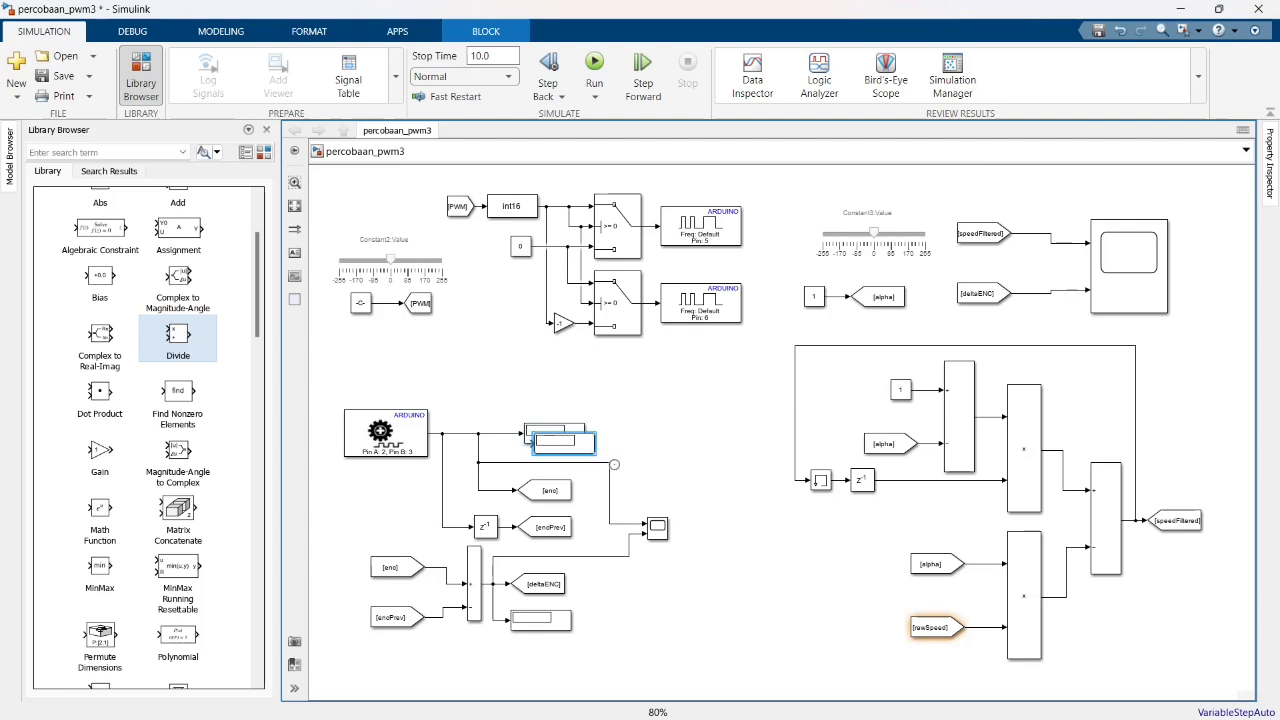
left_click_drag(585, 453, 1149, 201)
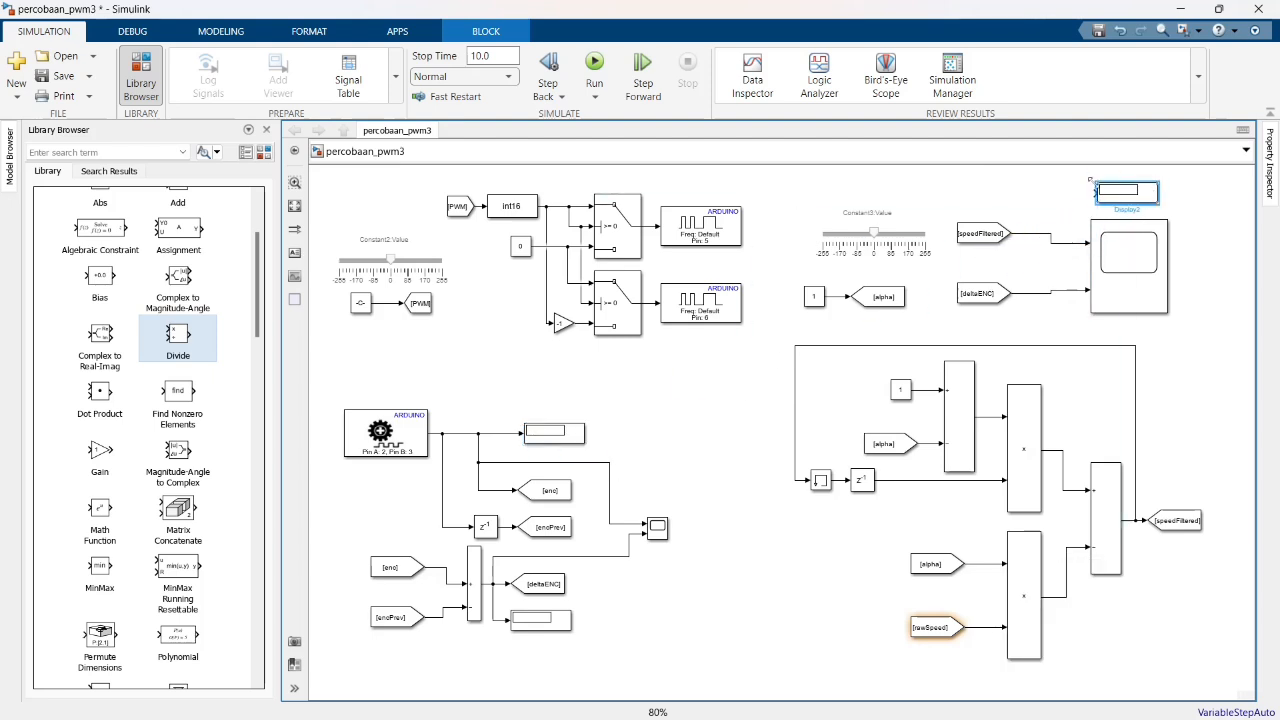
left_click_drag(1063, 199, 1050, 236)
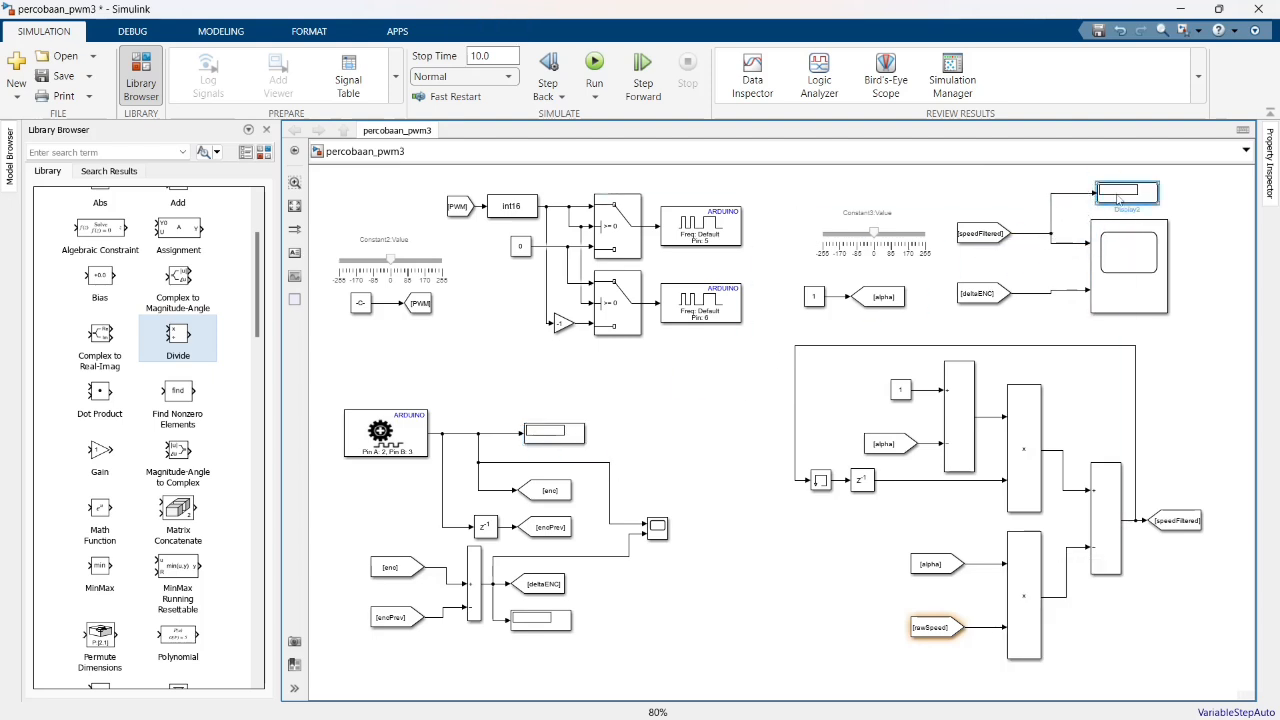
Add another Display copy below the new Scope, connect it to the deltaENC signal, and reposition the surrounding blocks to make room
left_click_drag(1112, 197, 1138, 329)
left_click_drag(930, 184, 1175, 314)
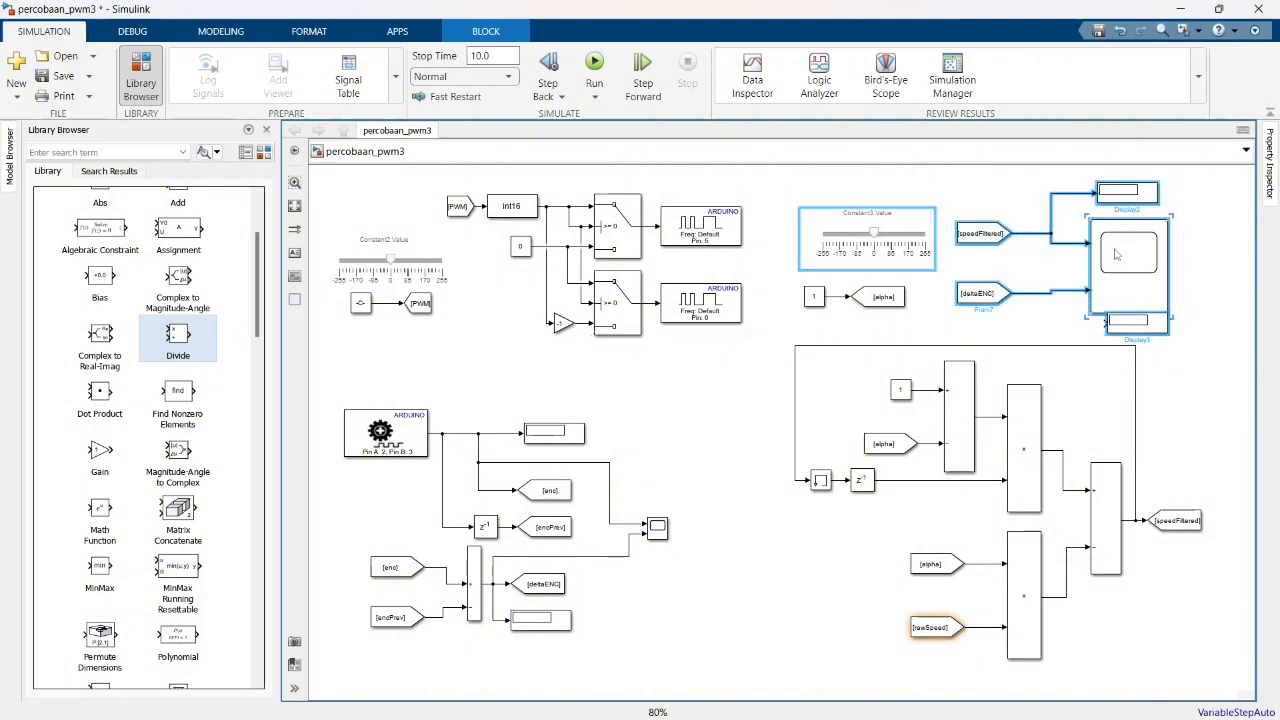
left_click_drag(1113, 253, 1113, 223)
left_click_drag(787, 261, 911, 263)
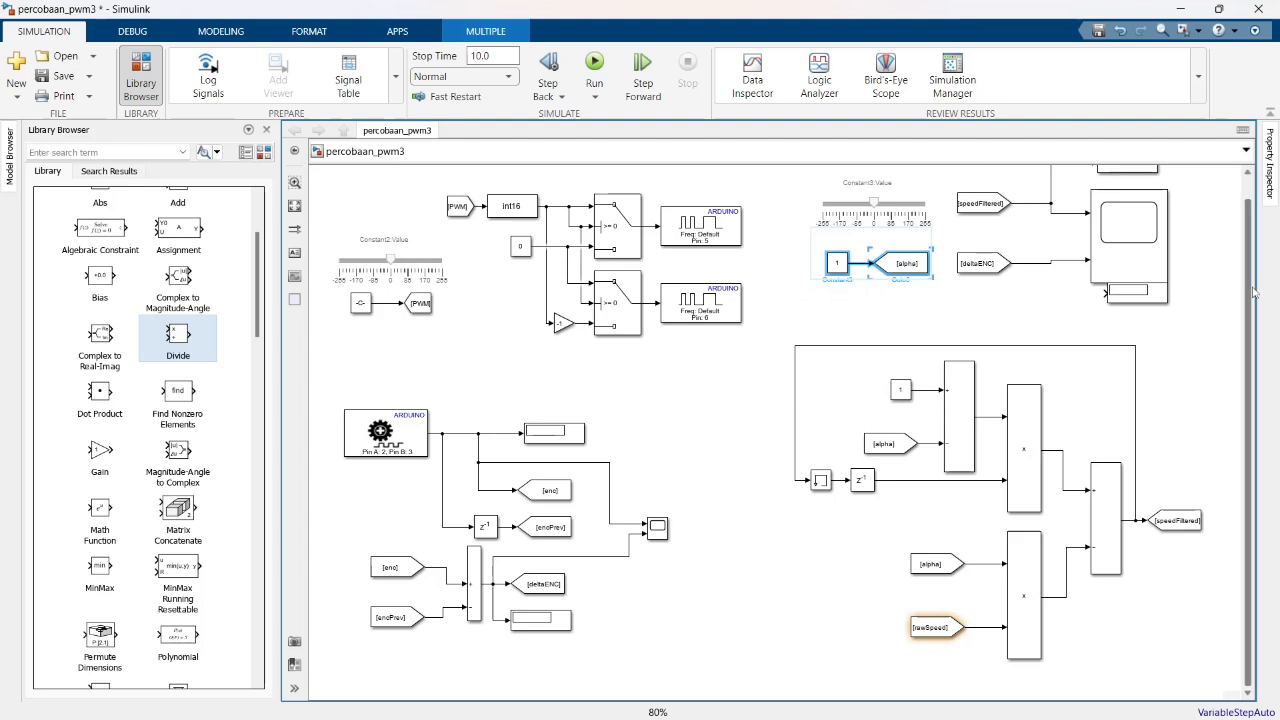
scroll(1195, 300, "up", 1)
left_click(1155, 336)
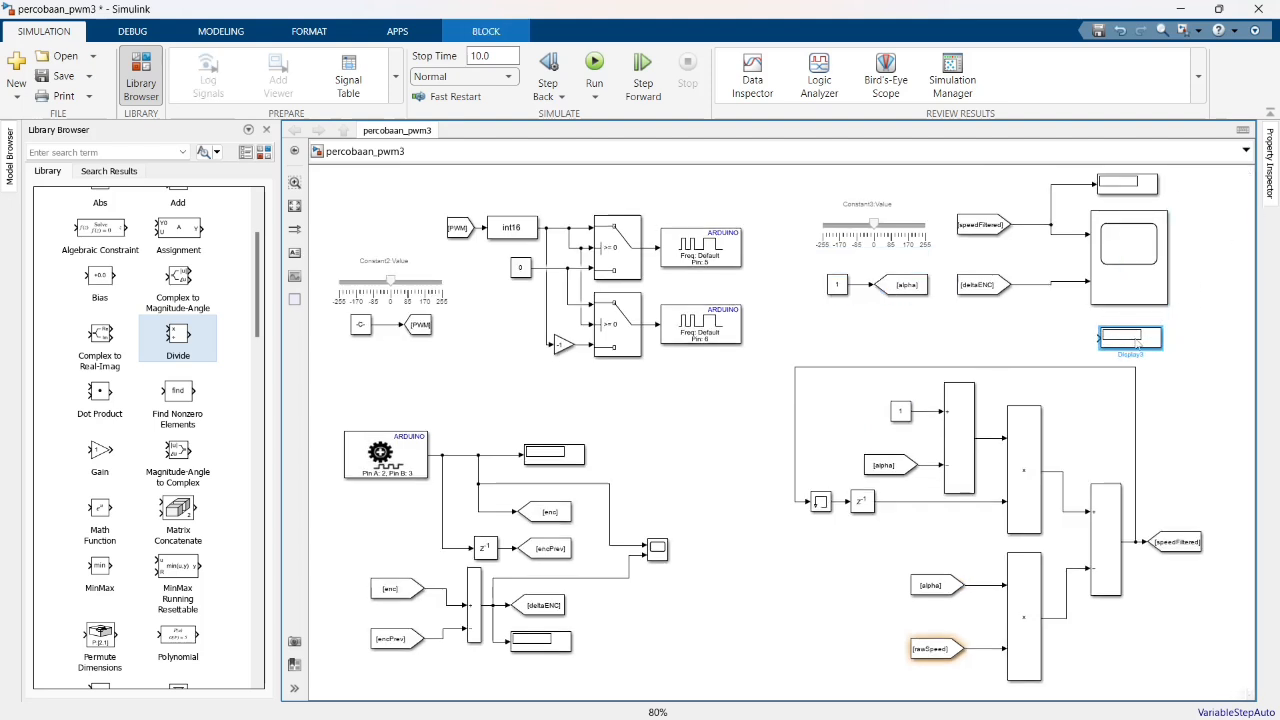
left_click_drag(1100, 337, 1051, 285)
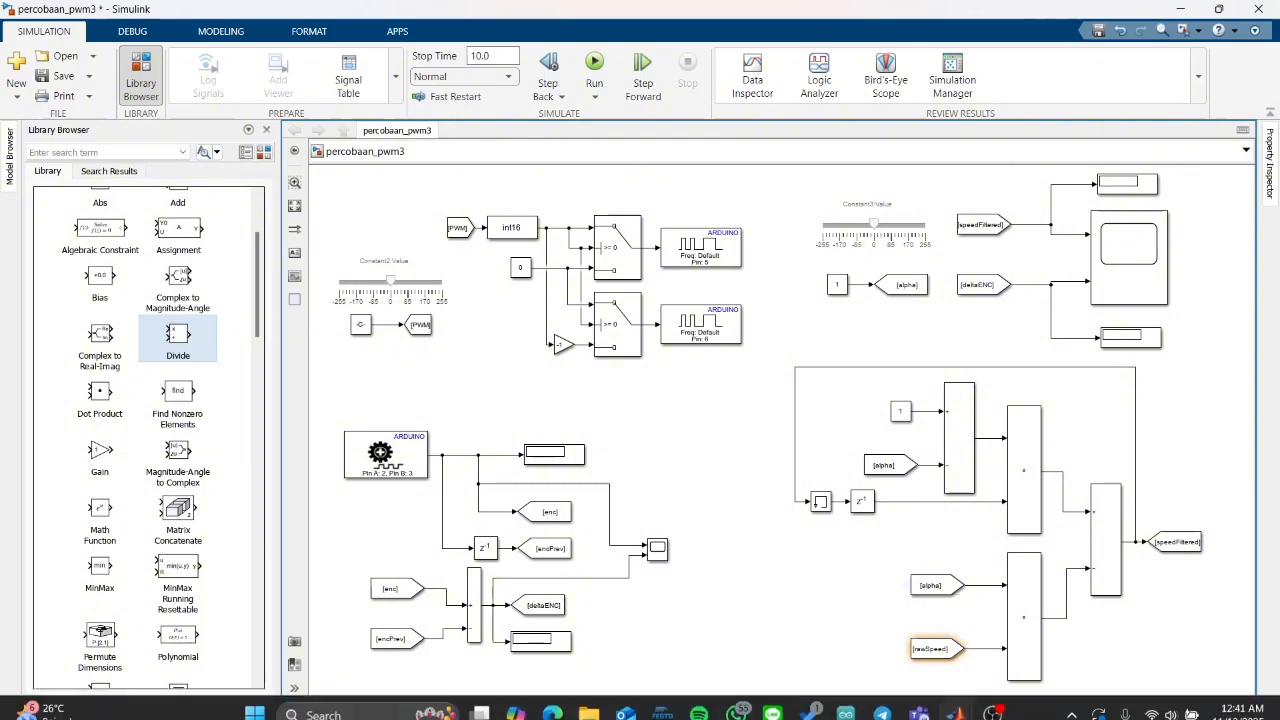
left_click(993, 706)
left_click(1142, 527)
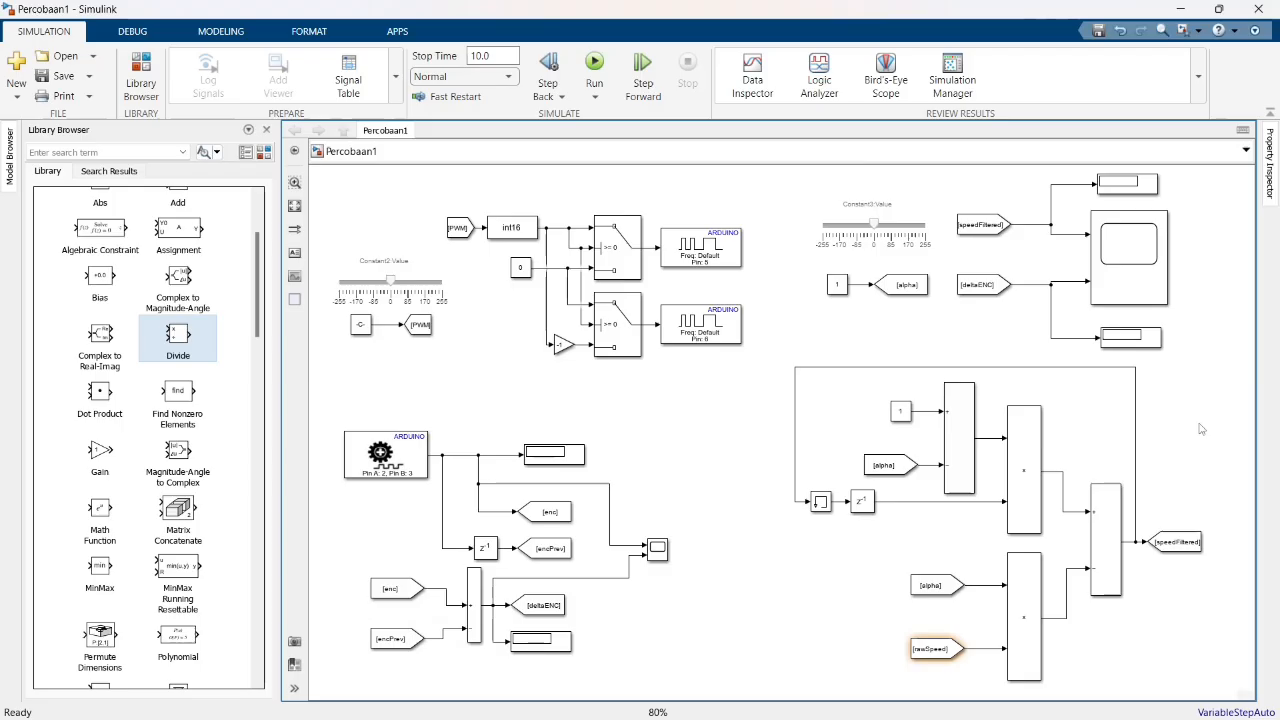
Add a Clock block below the encPrev From block
double_click(751, 640)
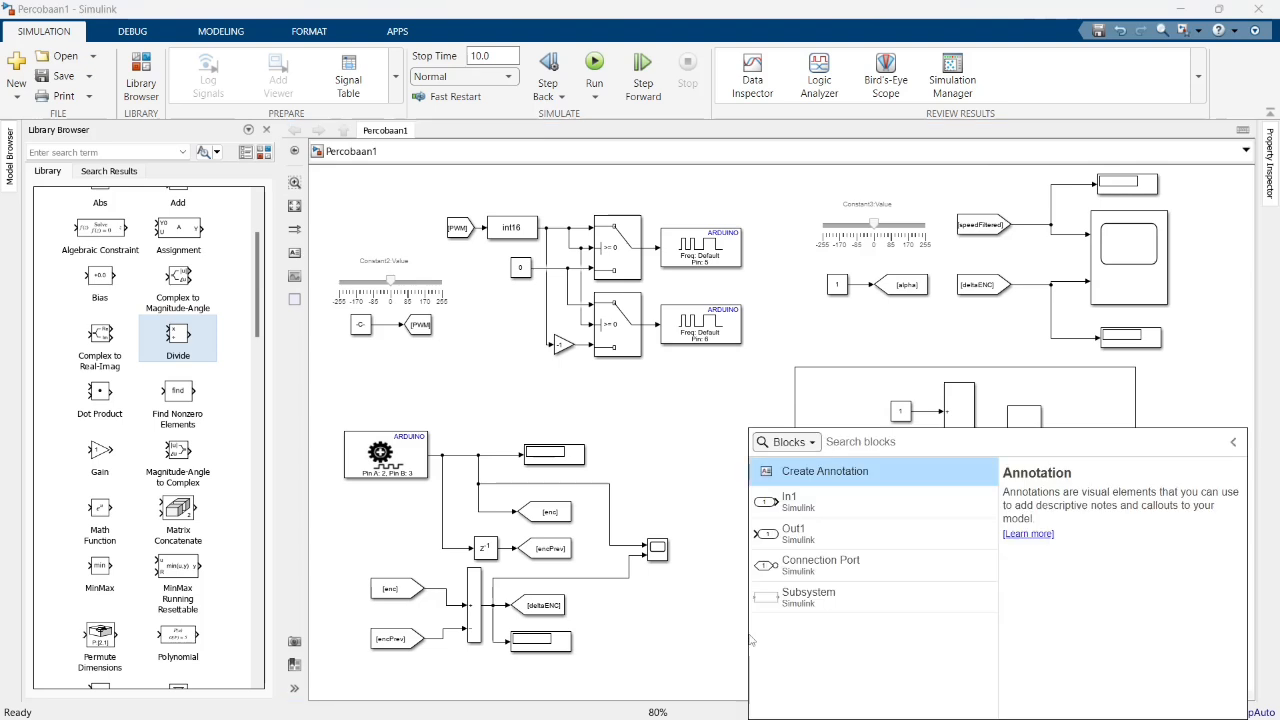
type("clock")
key("Return")
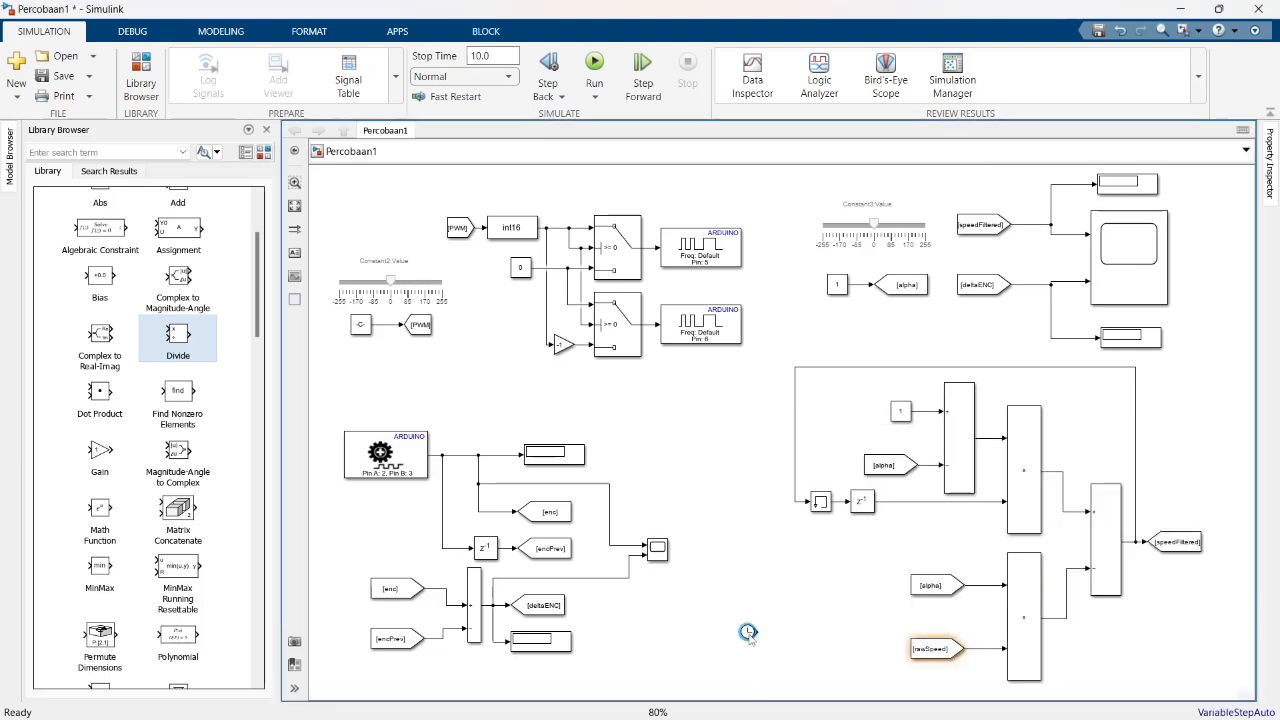
left_click_drag(748, 632, 378, 585)
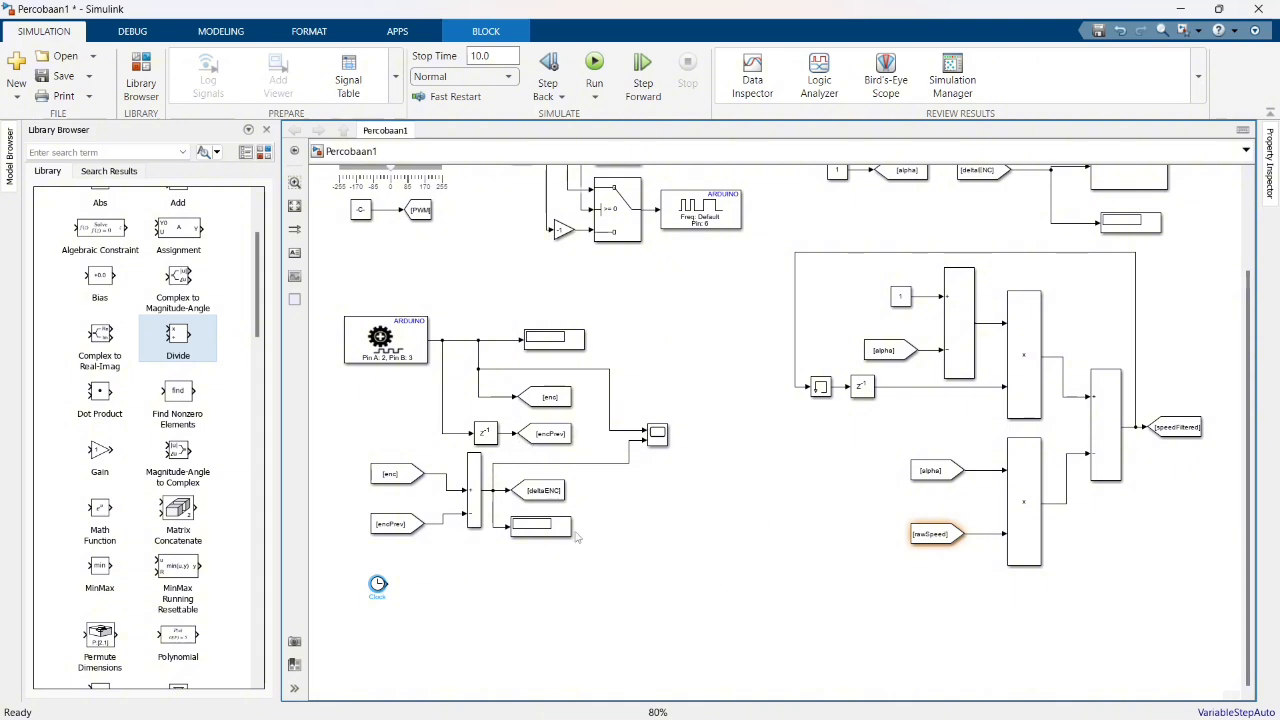
Copy the deltaENC Goto block next to the Clock and set the copy's tag to time
left_click(540, 490)
left_click_drag(540, 490, 470, 586)
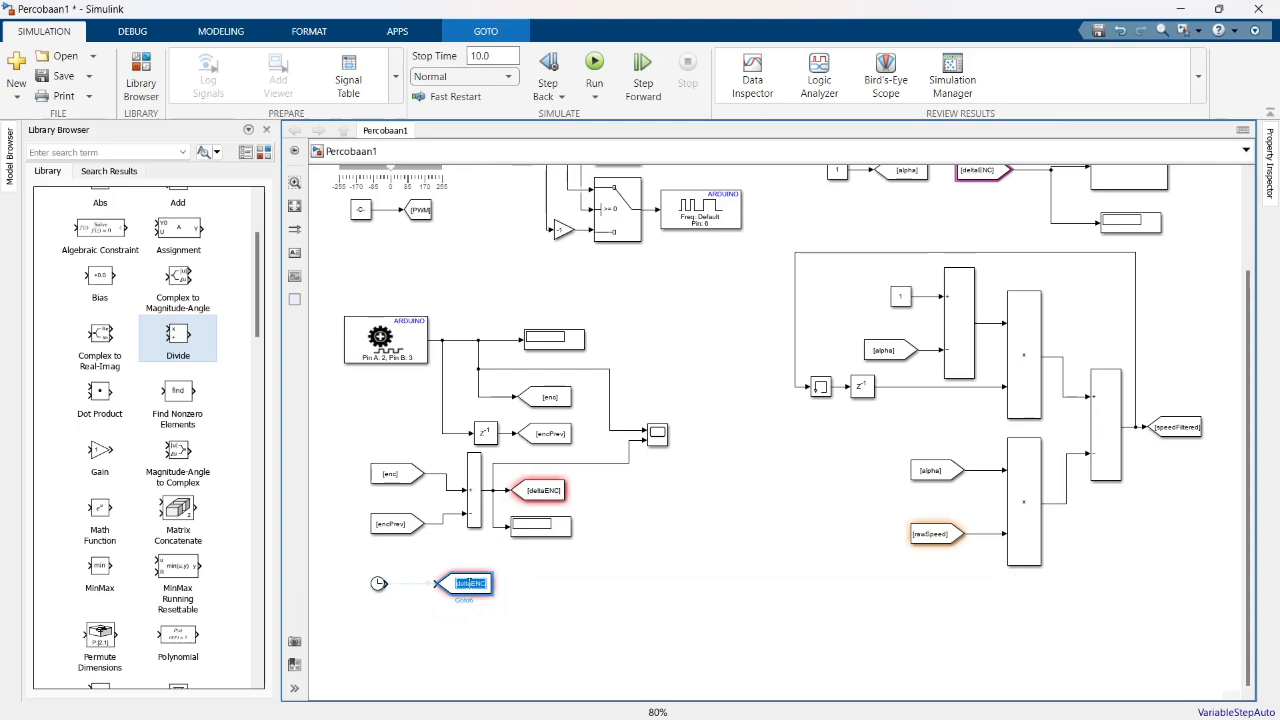
double_click(469, 584)
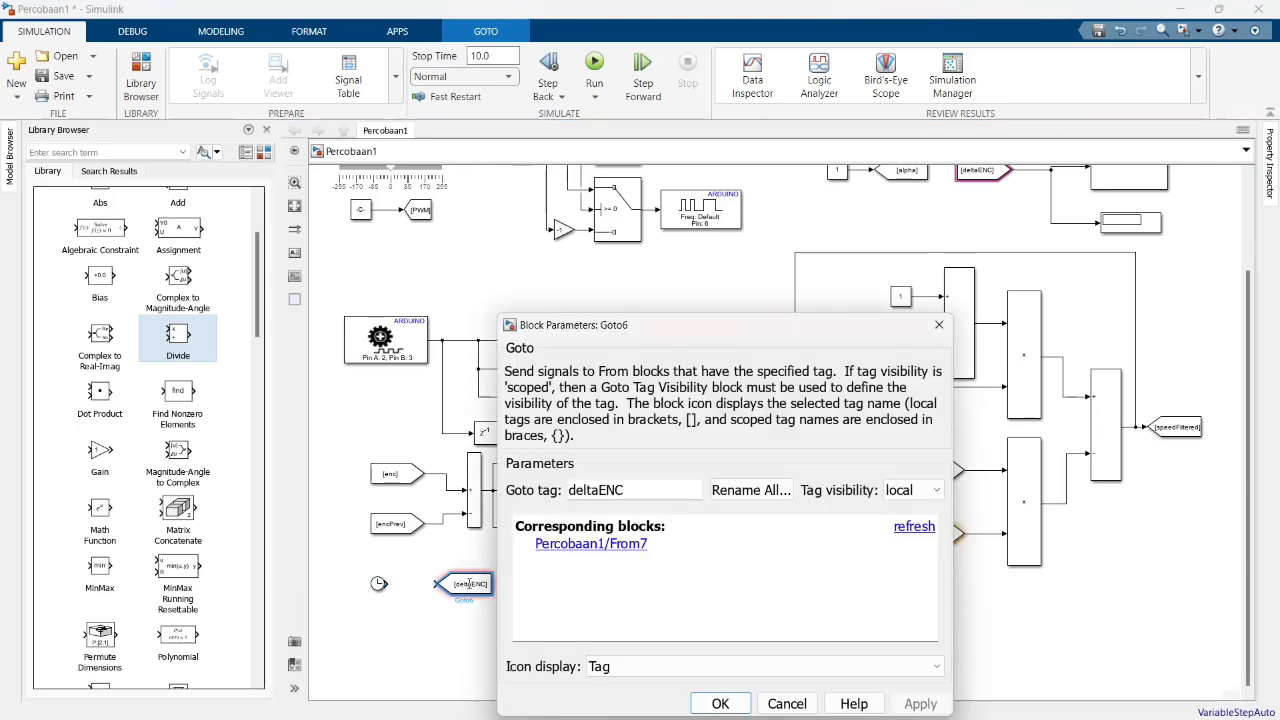
double_click(614, 495)
type("time")
key("Return")
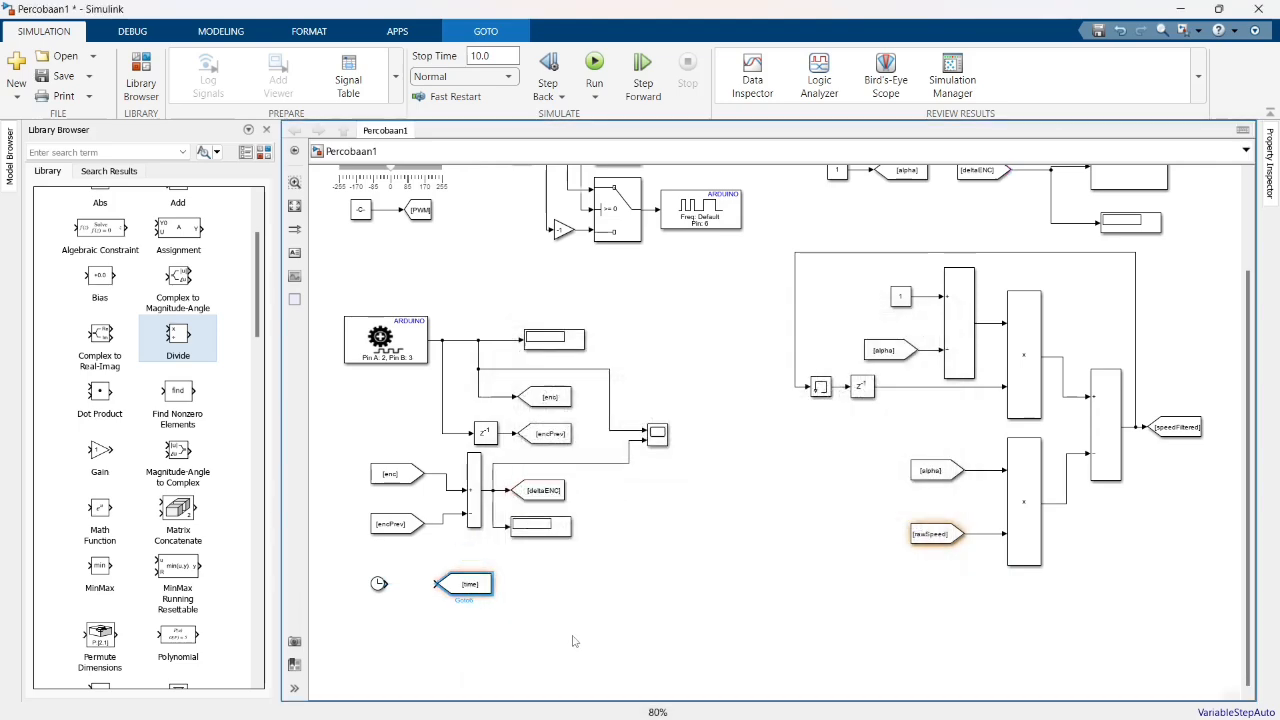
Copy the encoder's unit delay below the Clock and connect the Clock output to both the time Goto block and the delay
left_click(487, 442)
key("ctrl+c")
key("ctrl+v")
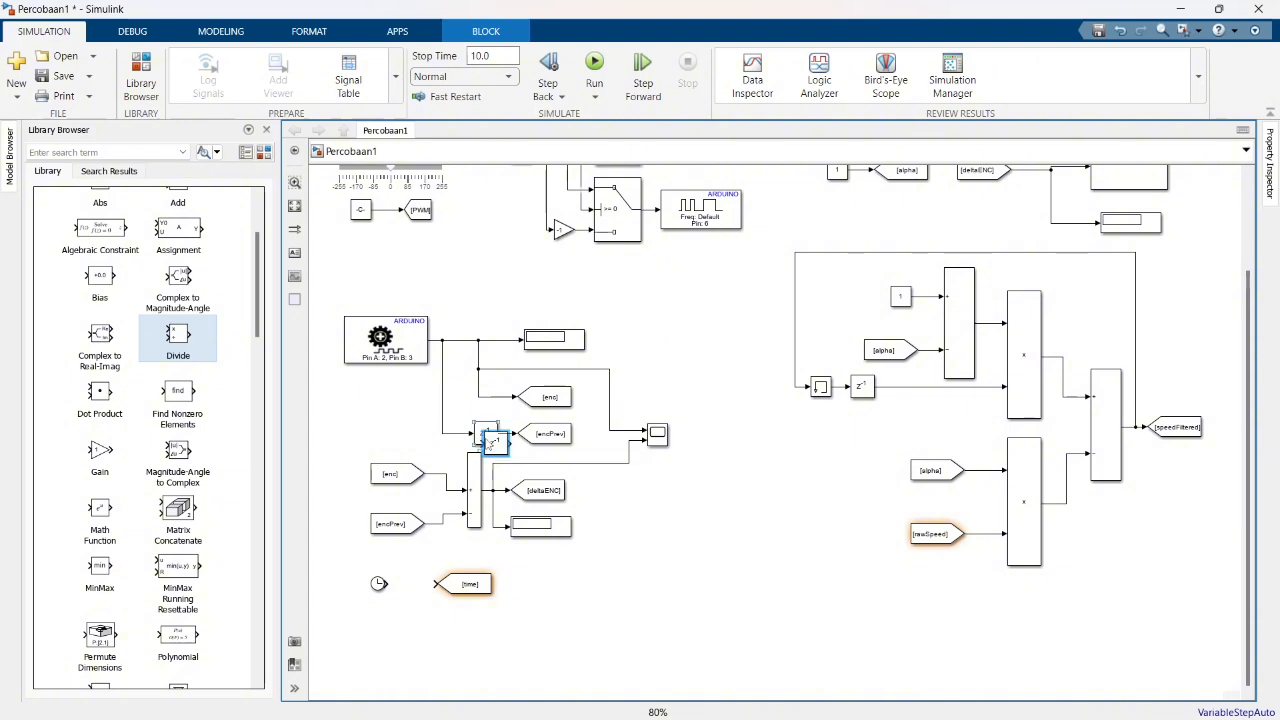
mouse_move(493, 447)
left_mouse_down()
mouse_move(481, 538)
mouse_move(436, 632)
mouse_move(445, 624)
mouse_move(389, 585)
mouse_move(410, 595)
mouse_move(408, 584)
left_mouse_up()
left_click_drag(452, 622, 436, 622)
left_click(676, 581)
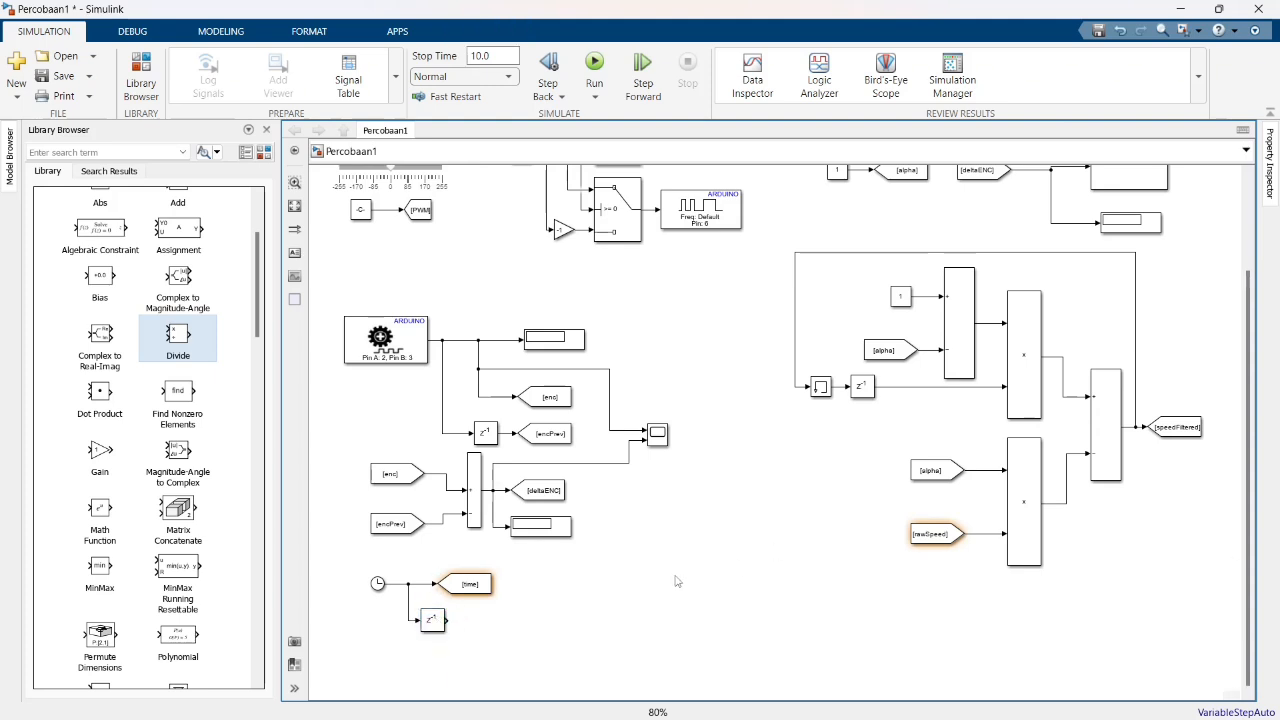
Copy the deltaENC Goto block to the output of the Clock's unit delay and set its tag to prevTime
left_click_drag(543, 492, 513, 622)
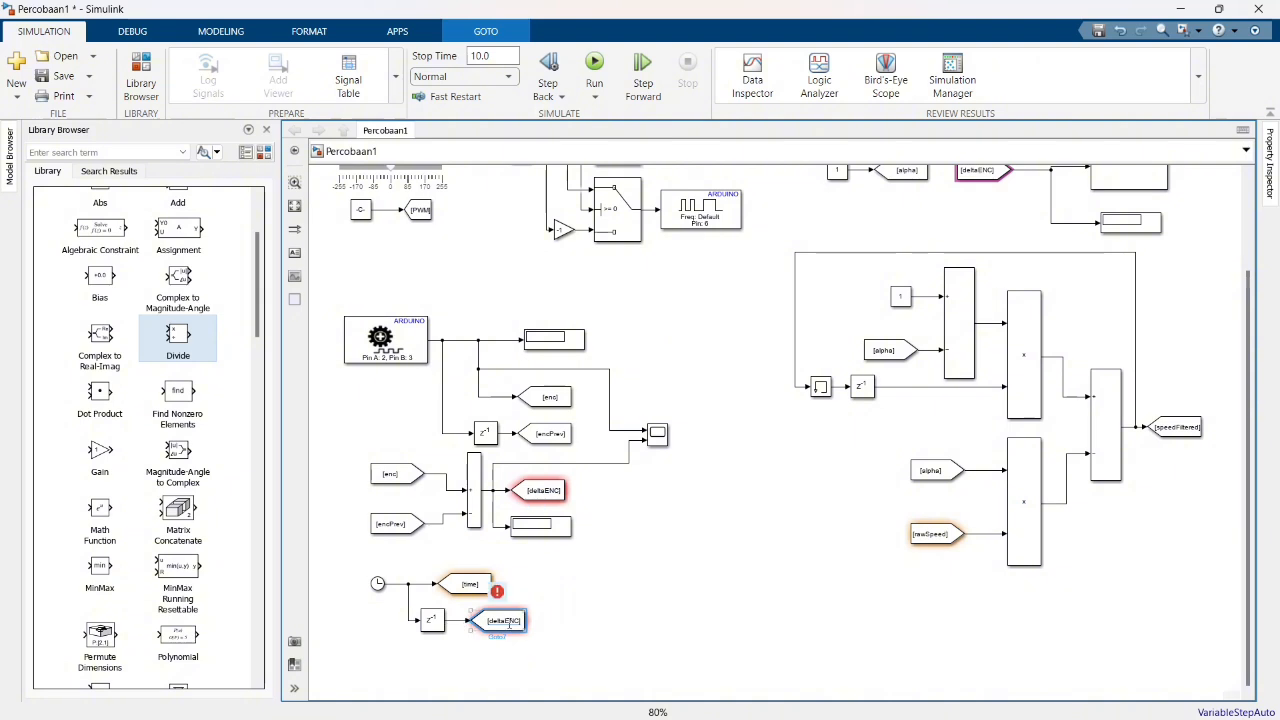
left_click(513, 622)
type("prevTime")
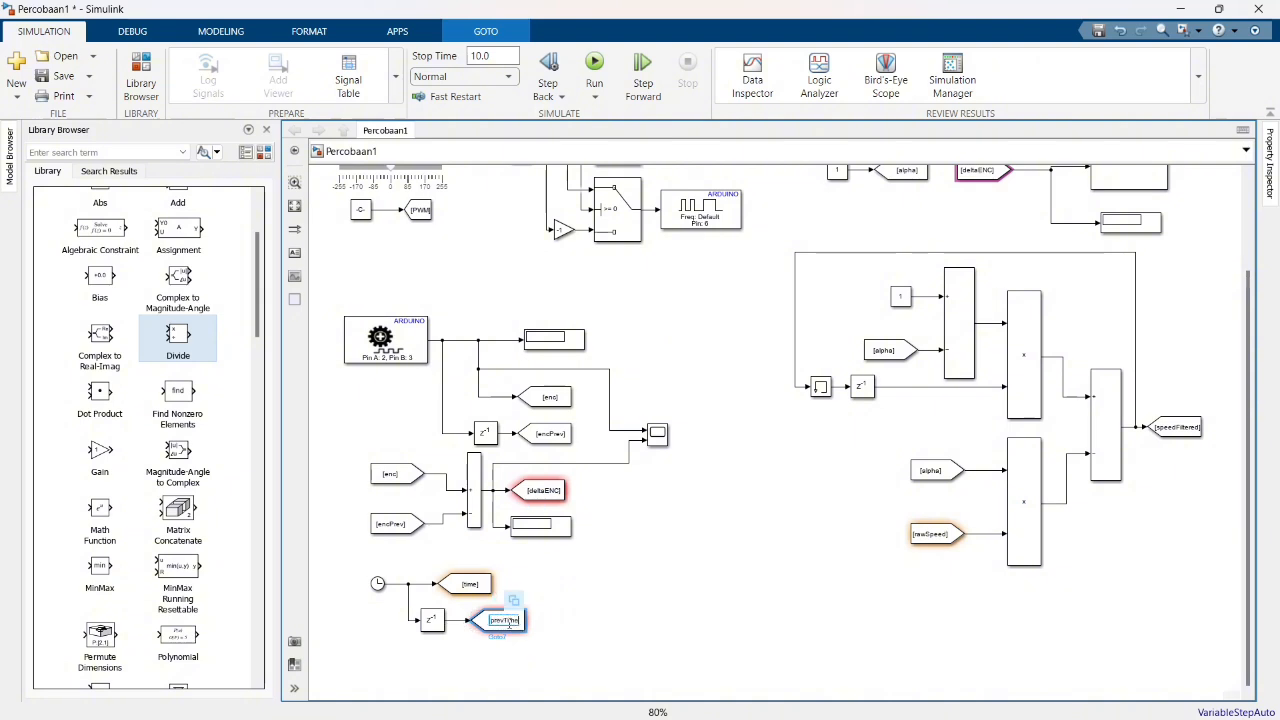
key("Return")
left_click(684, 617)
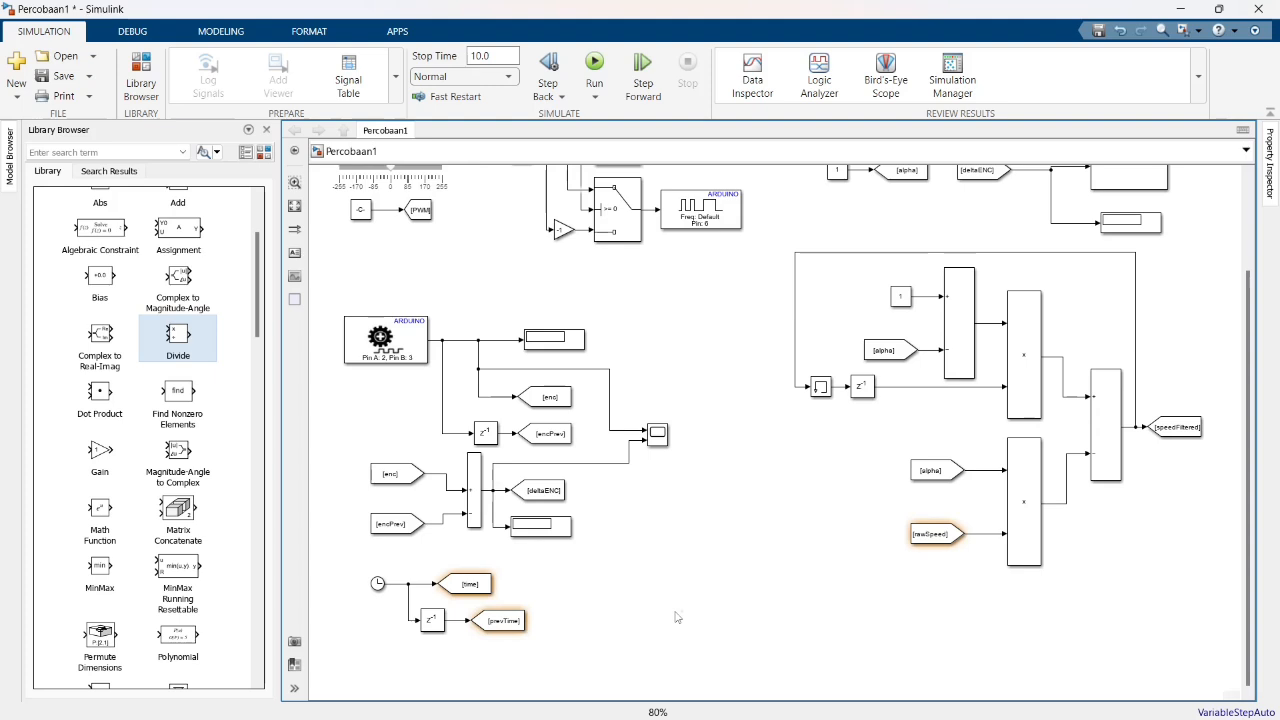
Create From blocks for time and prevTime beside their Goto blocks
double_click(676, 617)
key("Escape")
left_click(489, 590)
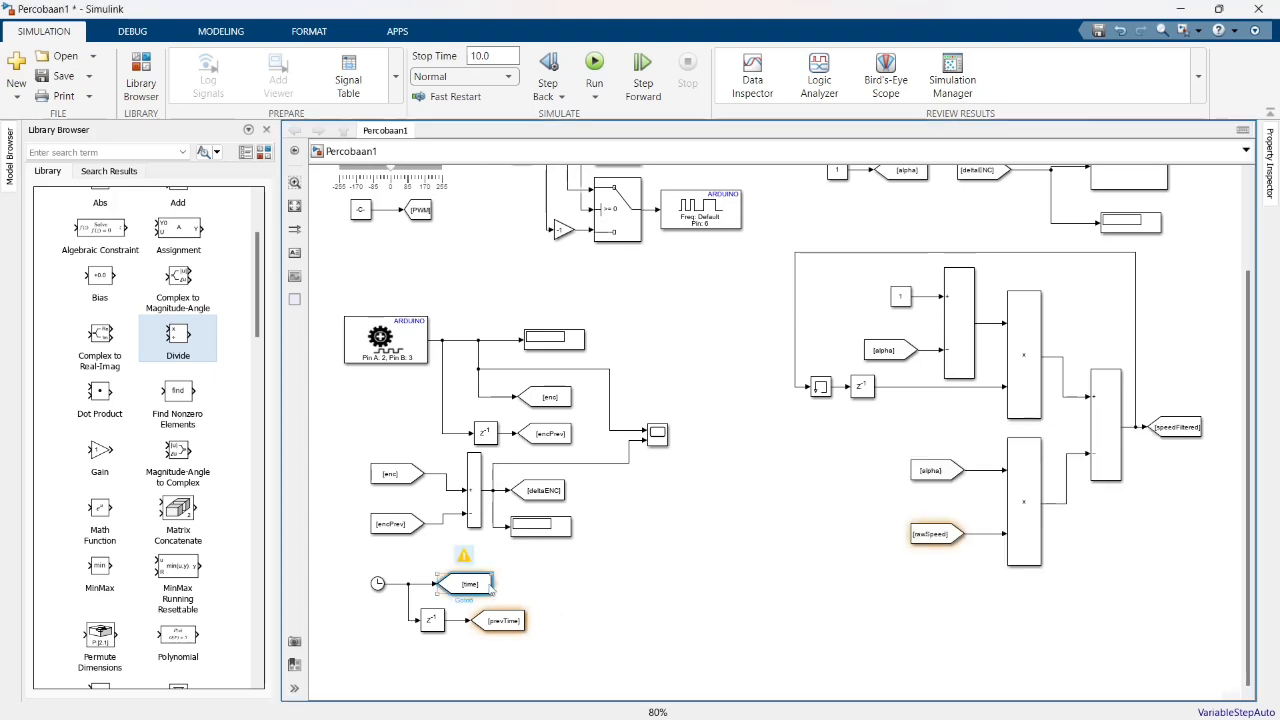
left_click_drag(490, 588, 584, 589)
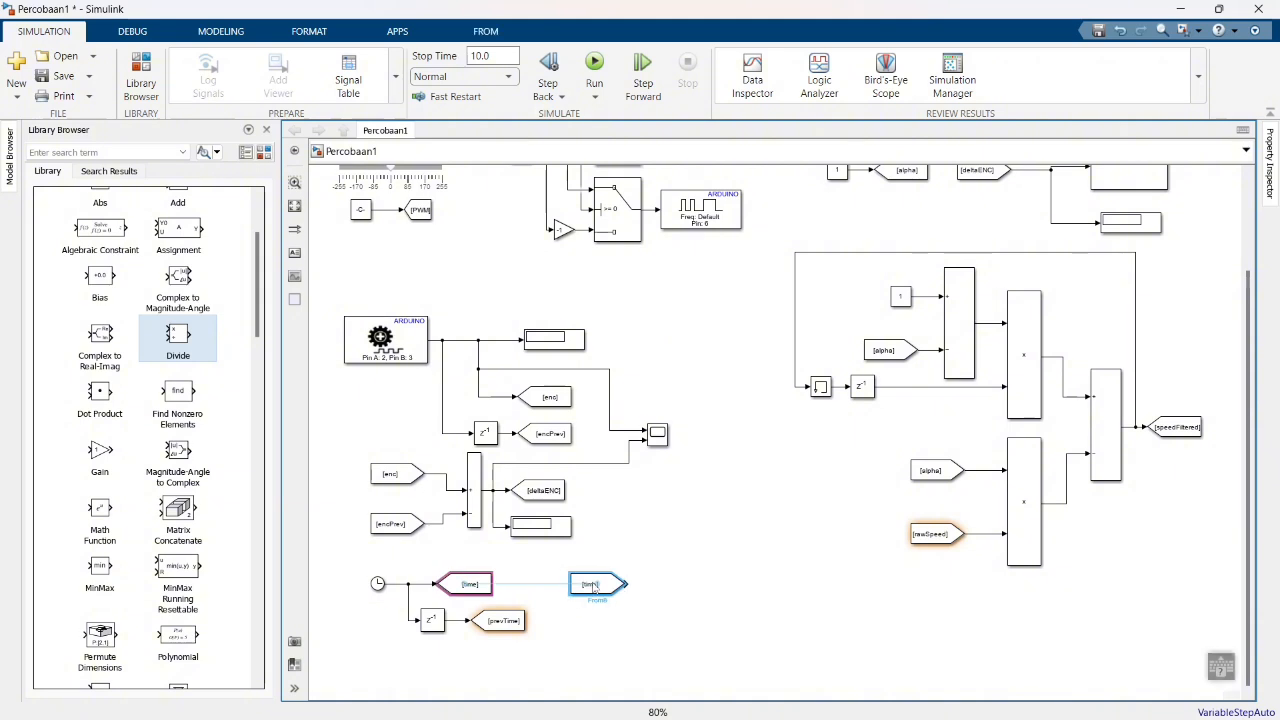
left_click(508, 621)
left_click_drag(527, 621, 600, 624)
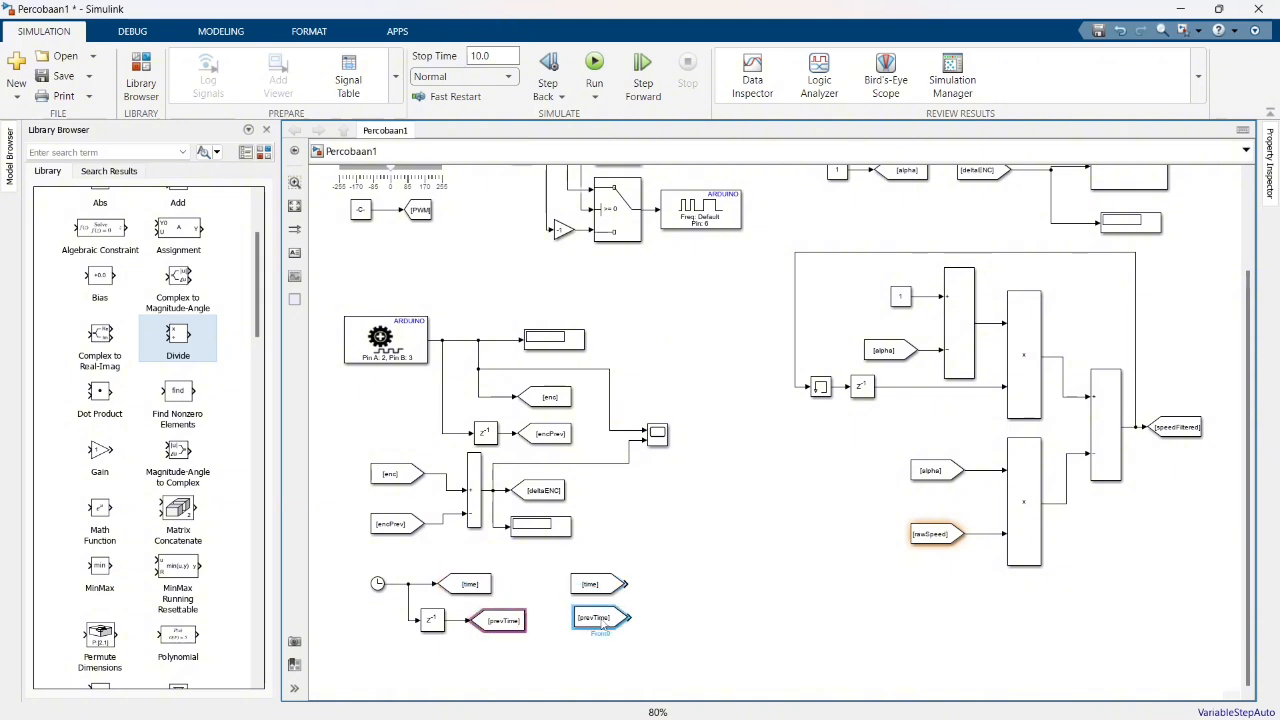
Copy the alpha subtraction block beside the time and prevTime From blocks, connect both to its inputs, and shorten it to fit
left_click(478, 499)
left_click(963, 348)
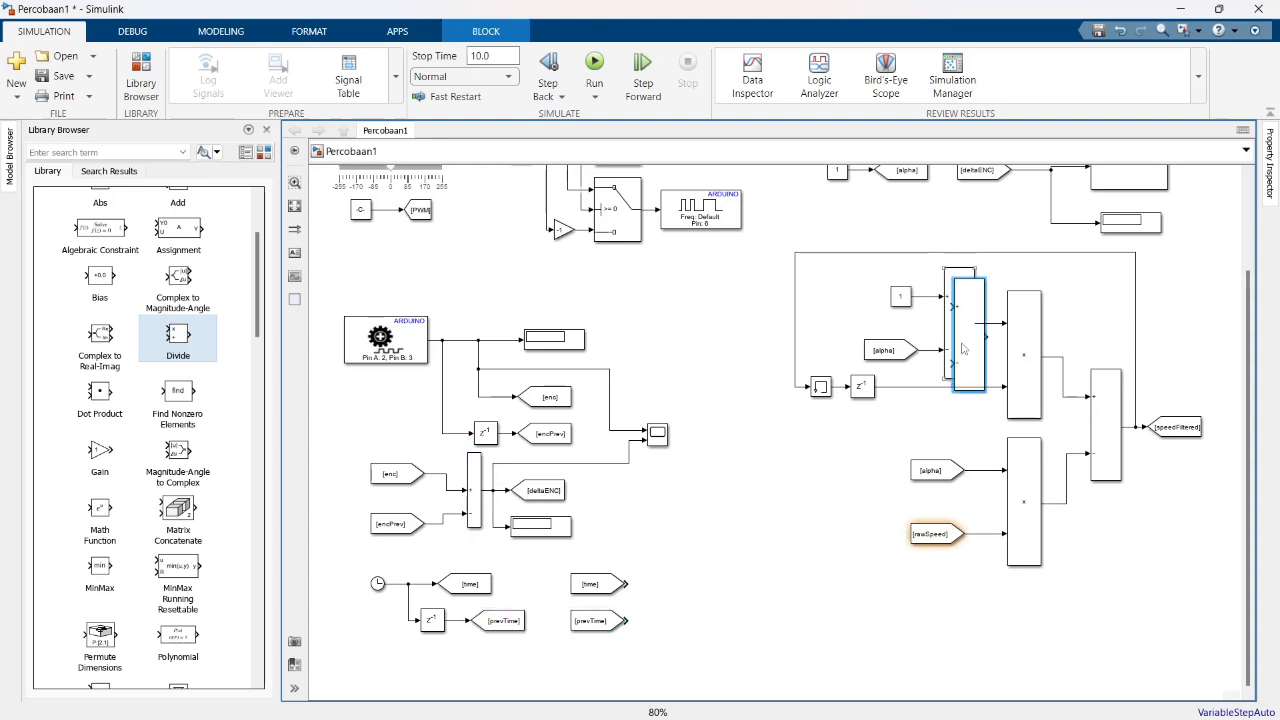
left_click_drag(970, 328, 684, 588)
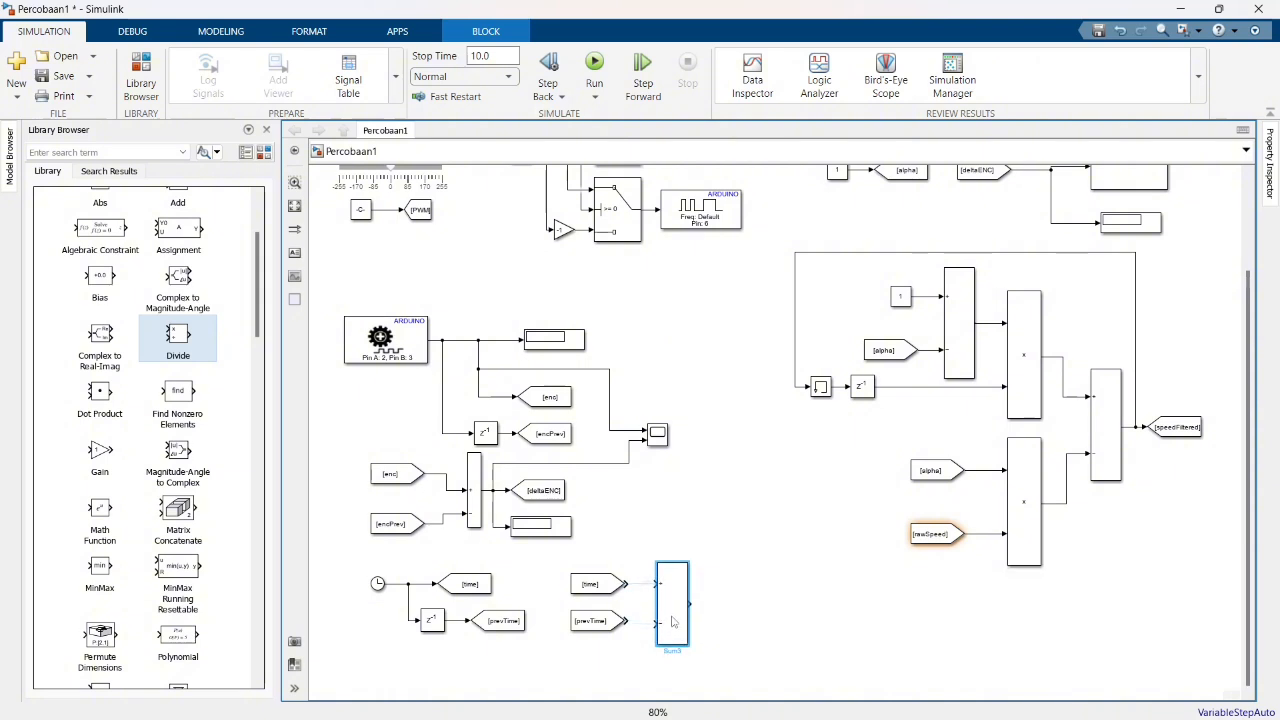
left_click_drag(686, 641, 658, 583)
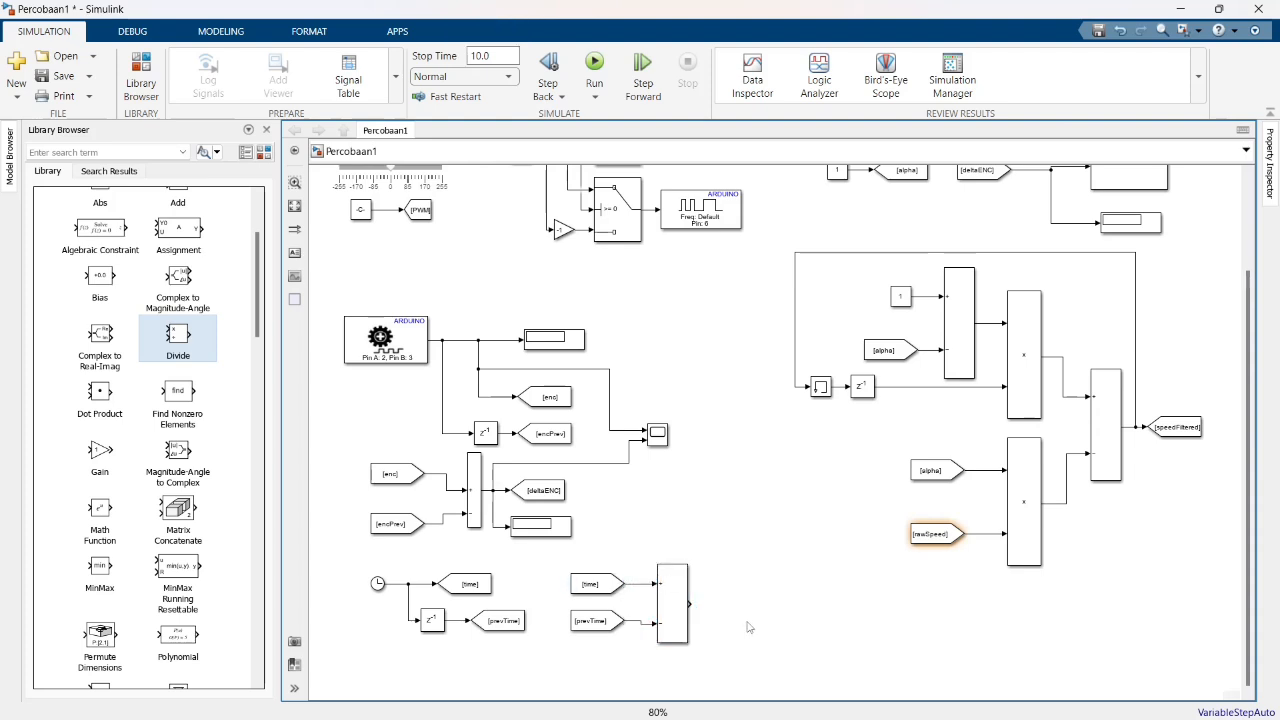
Copy the prevTime Goto block to the output of the time subtraction block and set the copy's tag to deltaTime
left_click(505, 624)
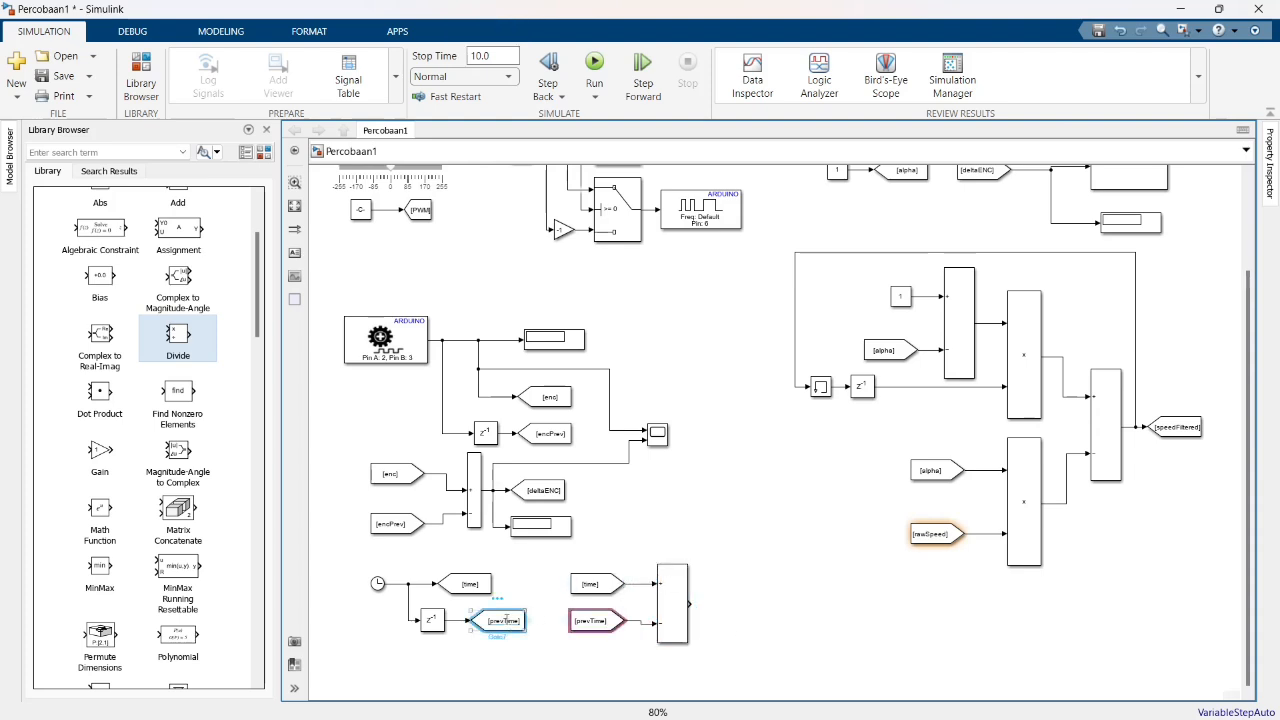
key("ctrl+c")
key("ctrl+v")
left_click_drag(507, 625, 769, 608)
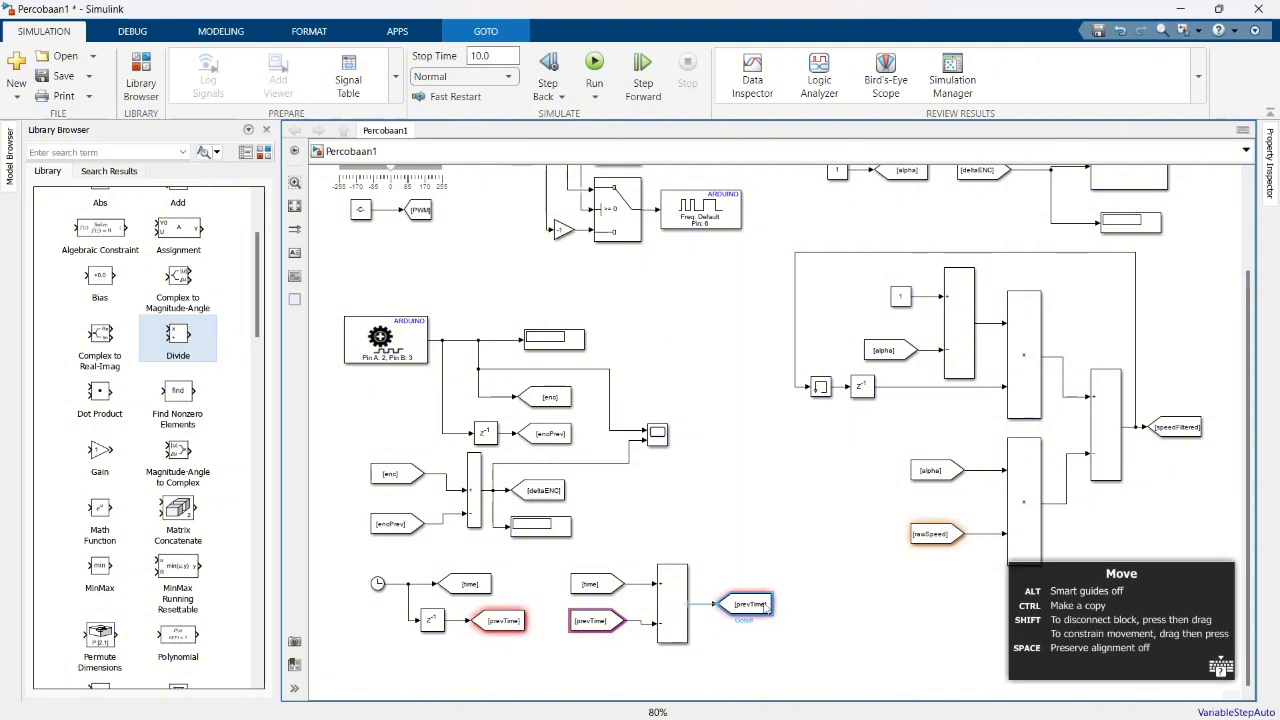
double_click(765, 605)
type("del")
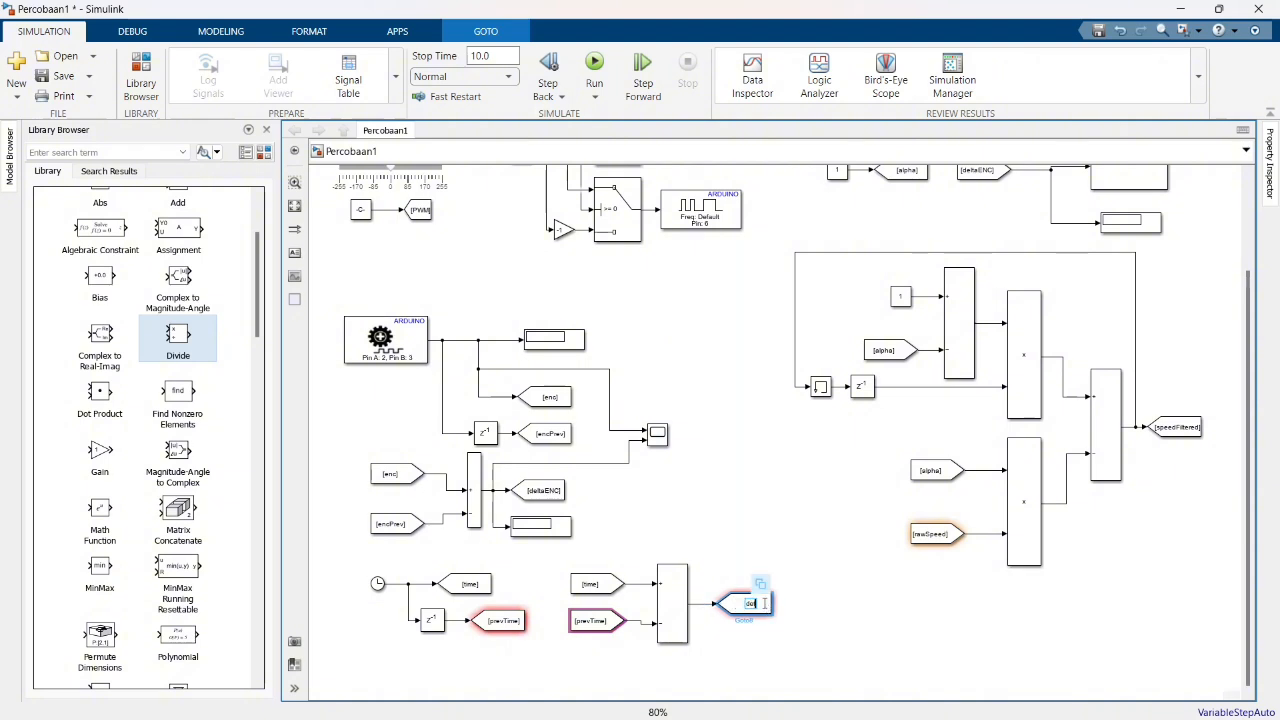
type("taTime")
key("Return")
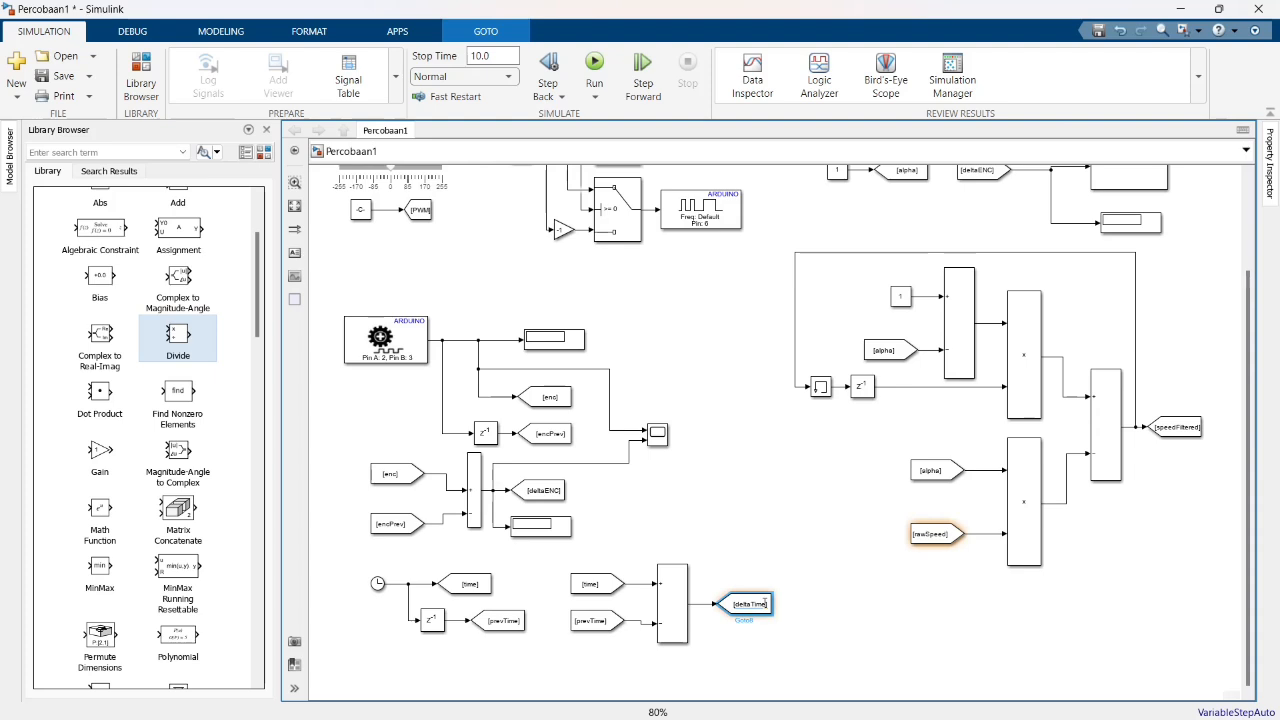
Duplicate the time, prevTime, subtraction and deltaTime block group into the free space below the rawSpeed From block
left_click_drag(562, 554, 786, 648)
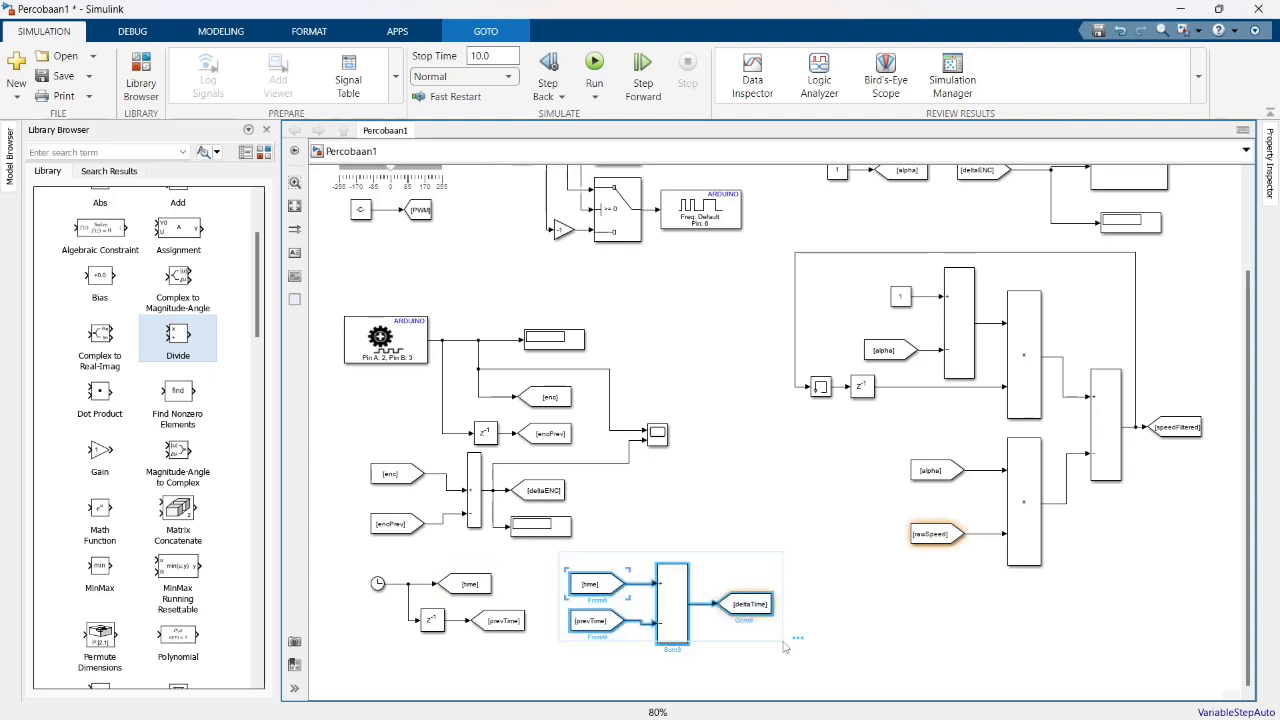
key("ctrl+c")
key("ctrl+v")
left_click_drag(680, 632, 914, 637)
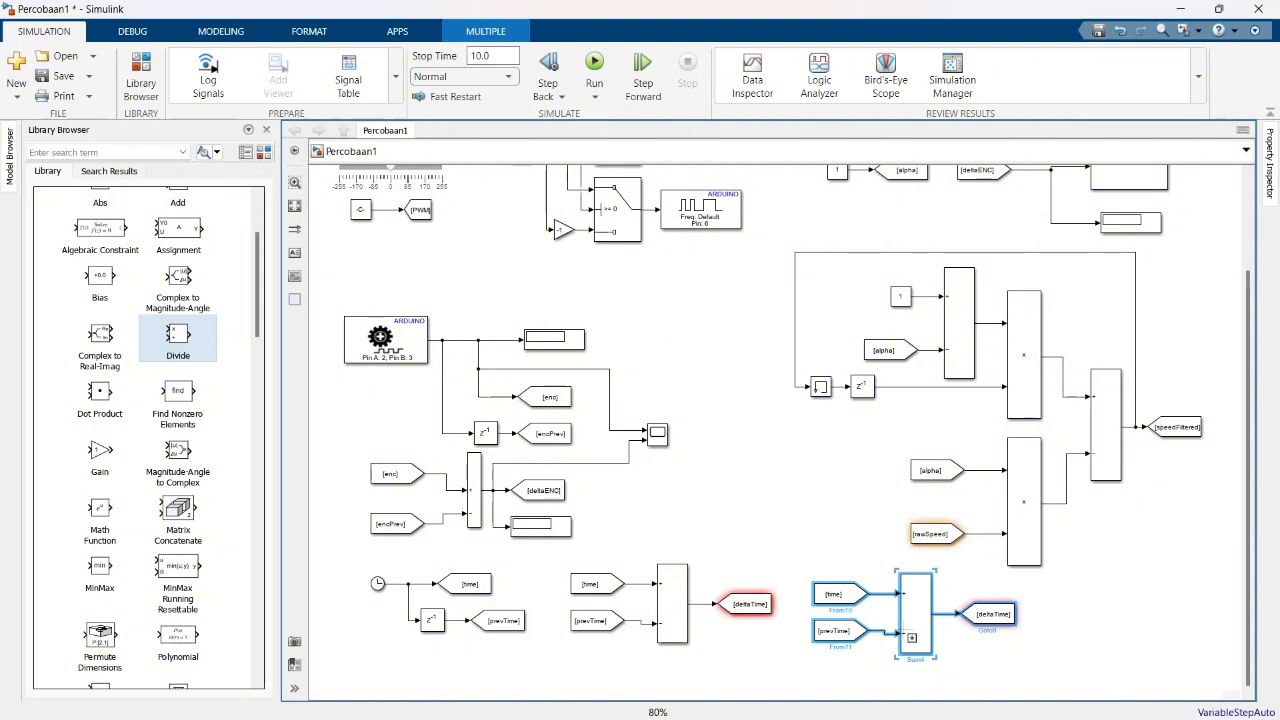
Set the Goto tag of the copied group's upper From block to deltaENC
left_click(835, 596)
left_click(835, 596)
left_click(835, 596)
left_click(835, 596)
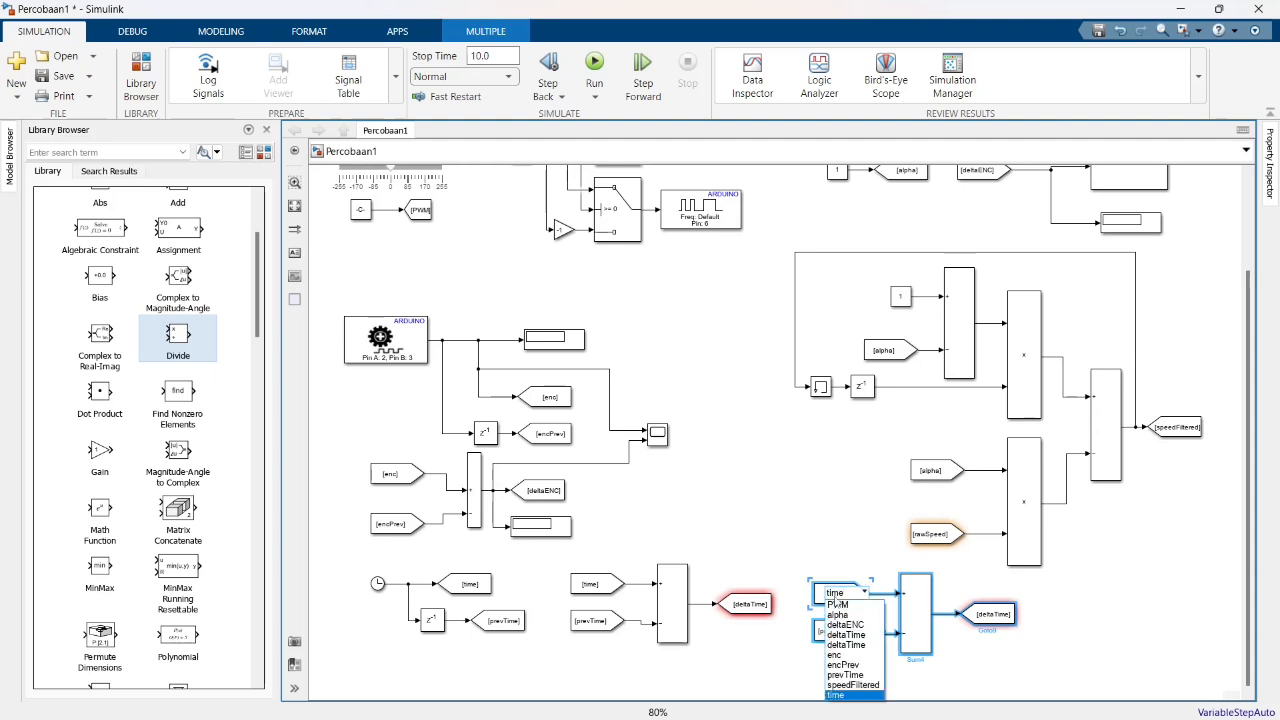
key("d")
double_click(837, 595)
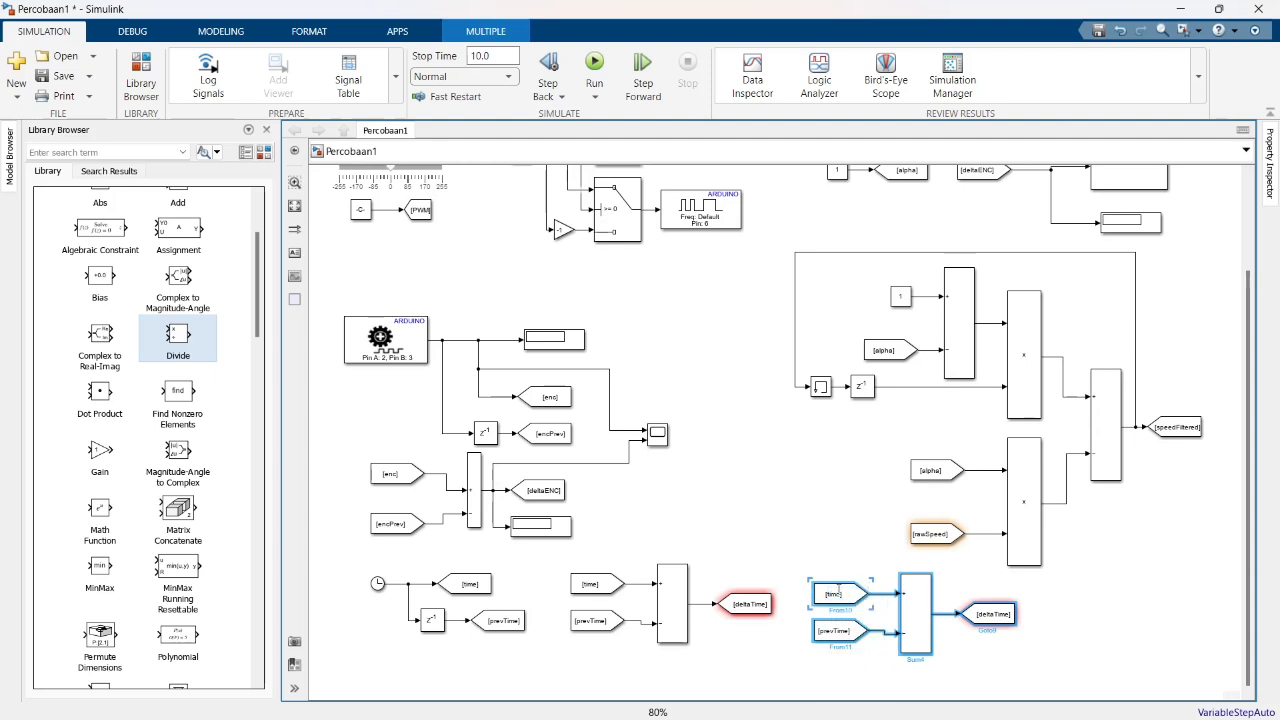
left_click(998, 564)
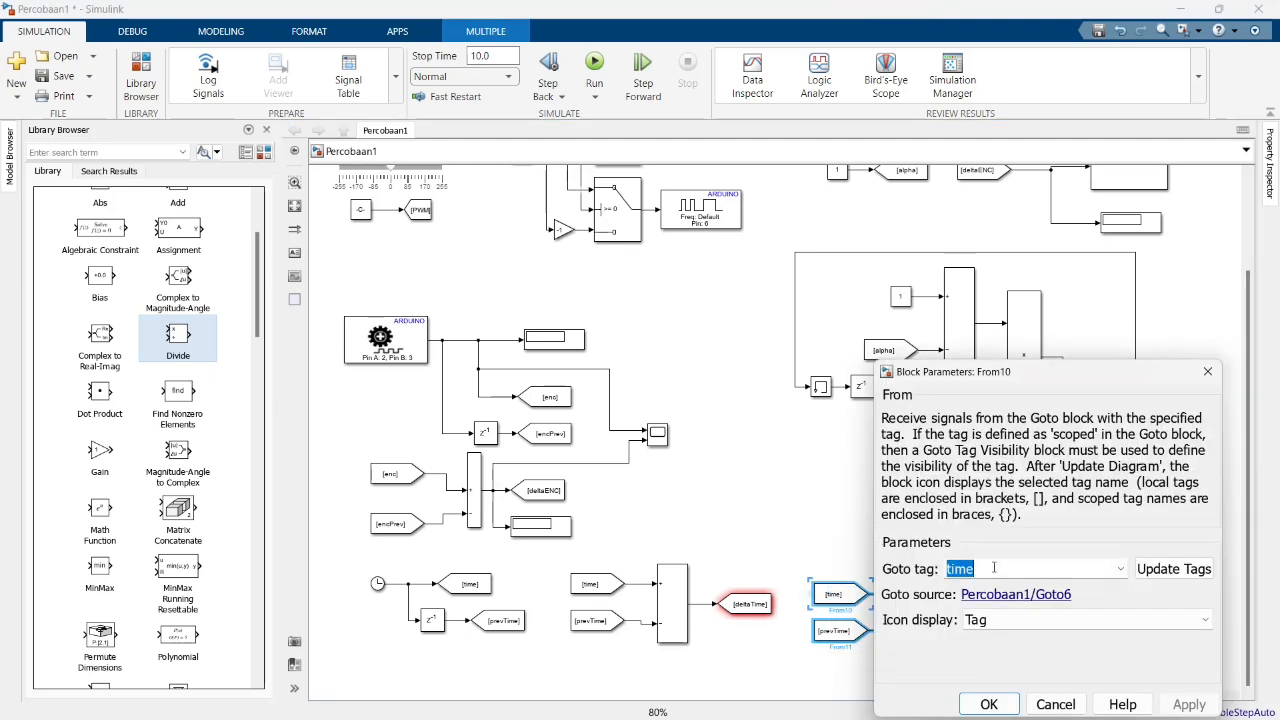
type("delt")
left_click(967, 587)
left_click(989, 704)
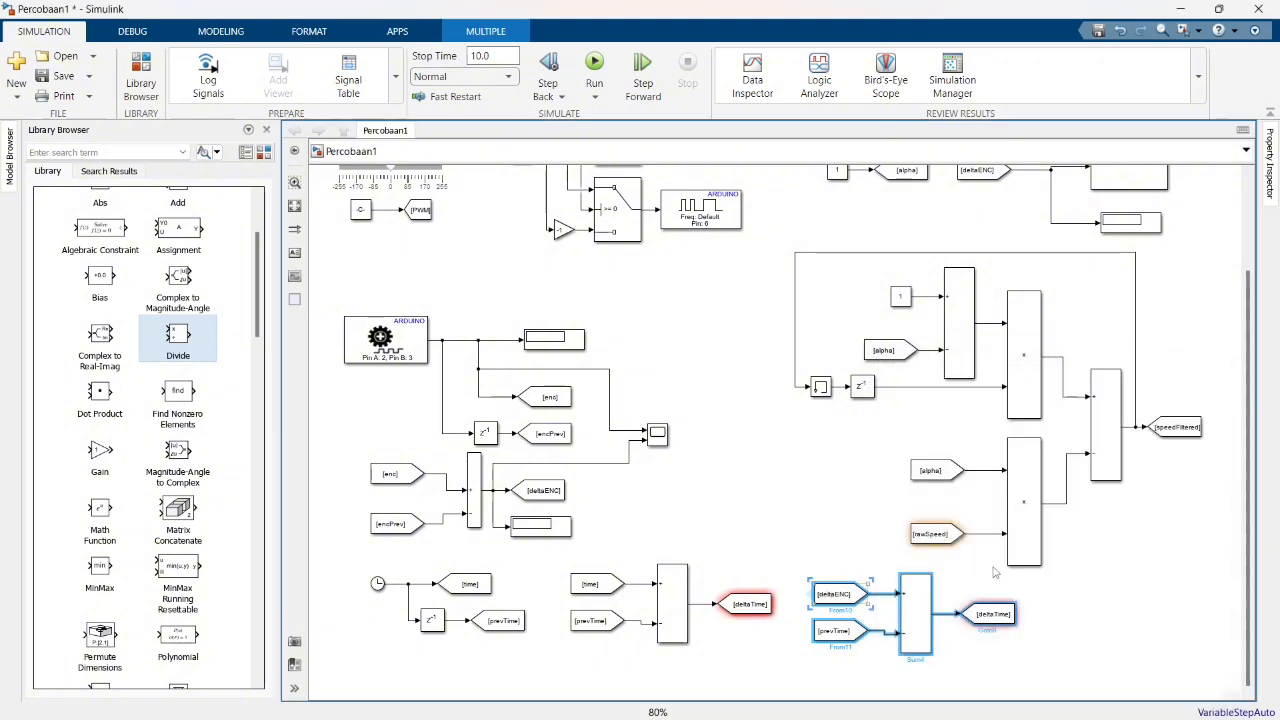
Set the Goto tag of the copied group's lower From block to deltaTime
double_click(833, 632)
double_click(968, 569)
type("deltaTime")
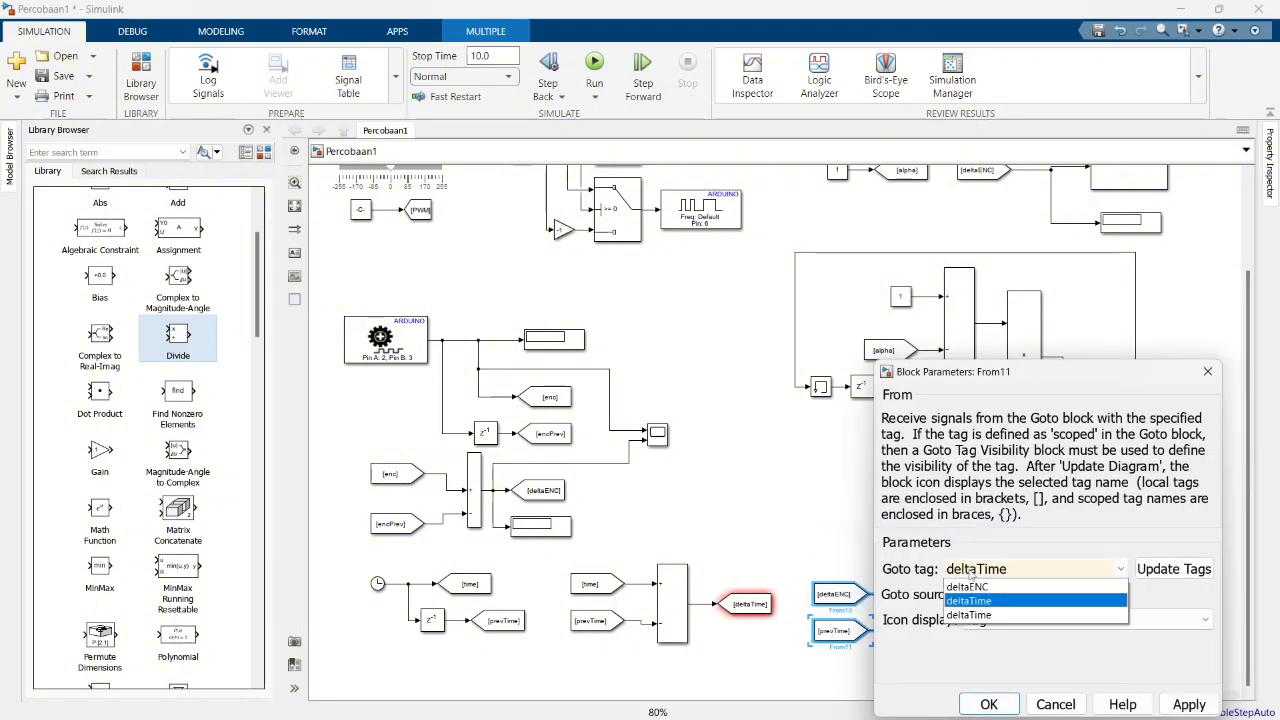
left_click(990, 615)
key("Return")
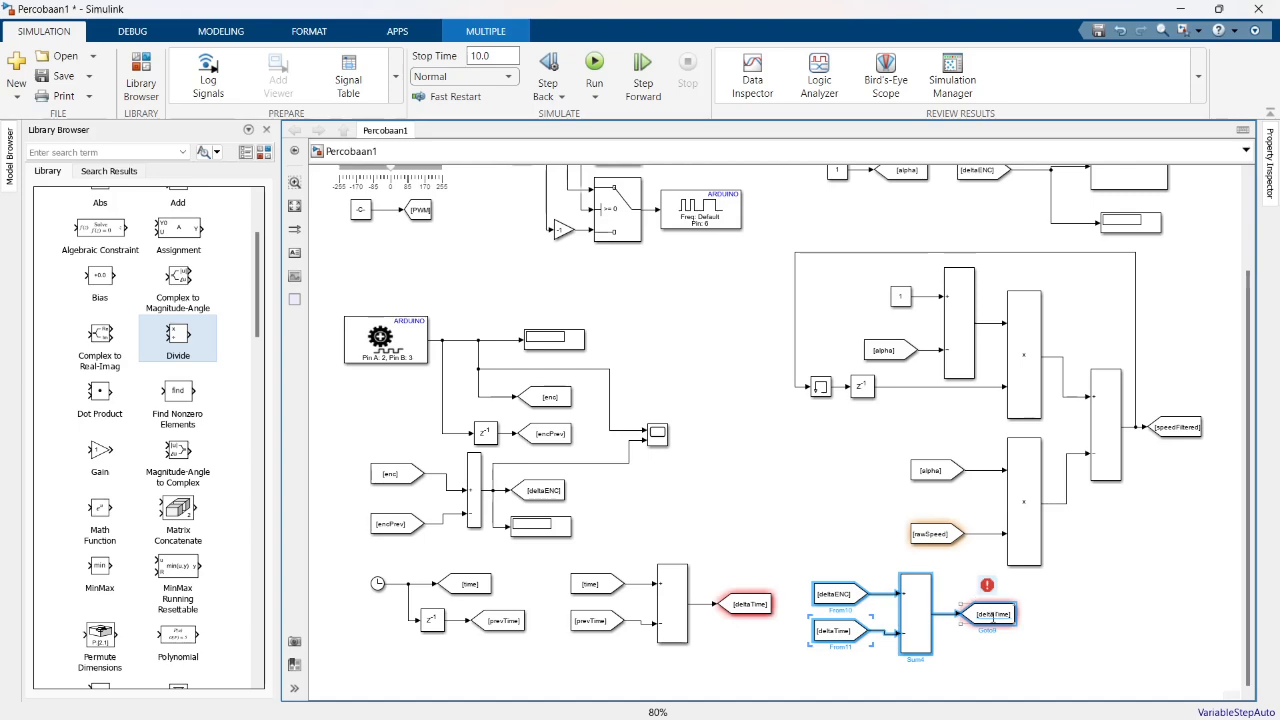
Set the tag of the copied group's Goto block to rawSpeed
double_click(992, 616)
double_click(617, 490)
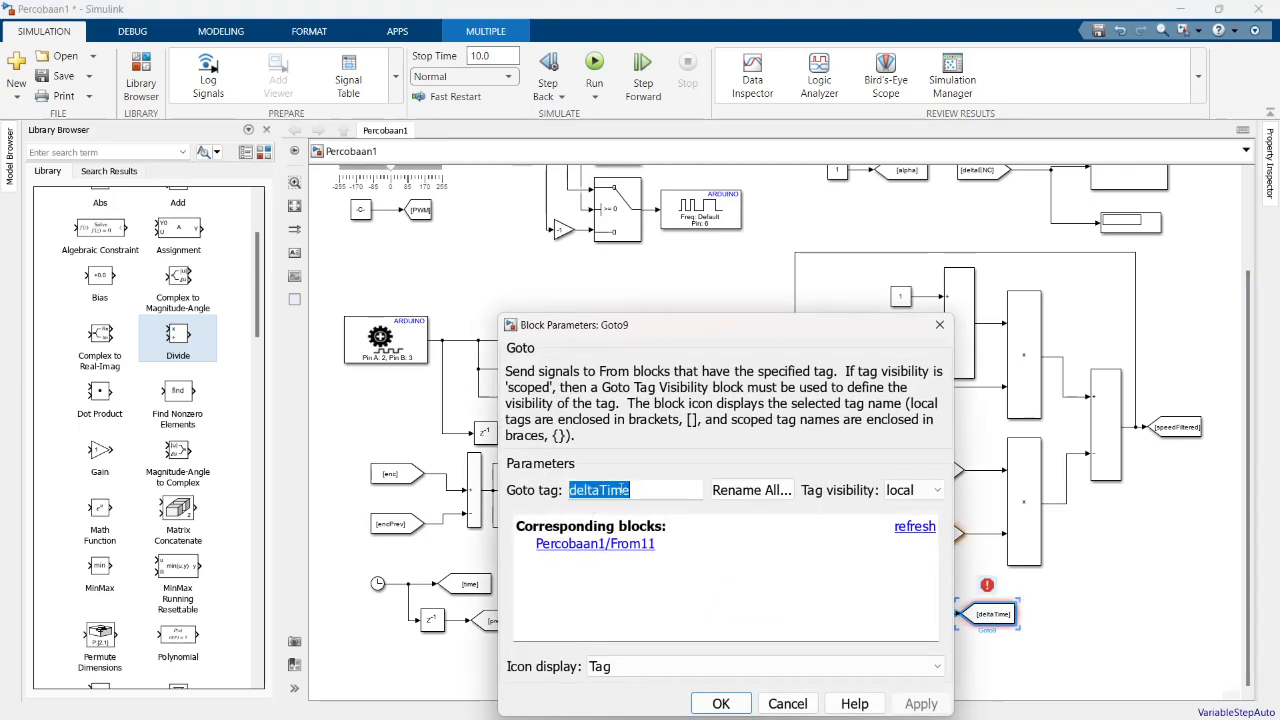
type("rawspe")
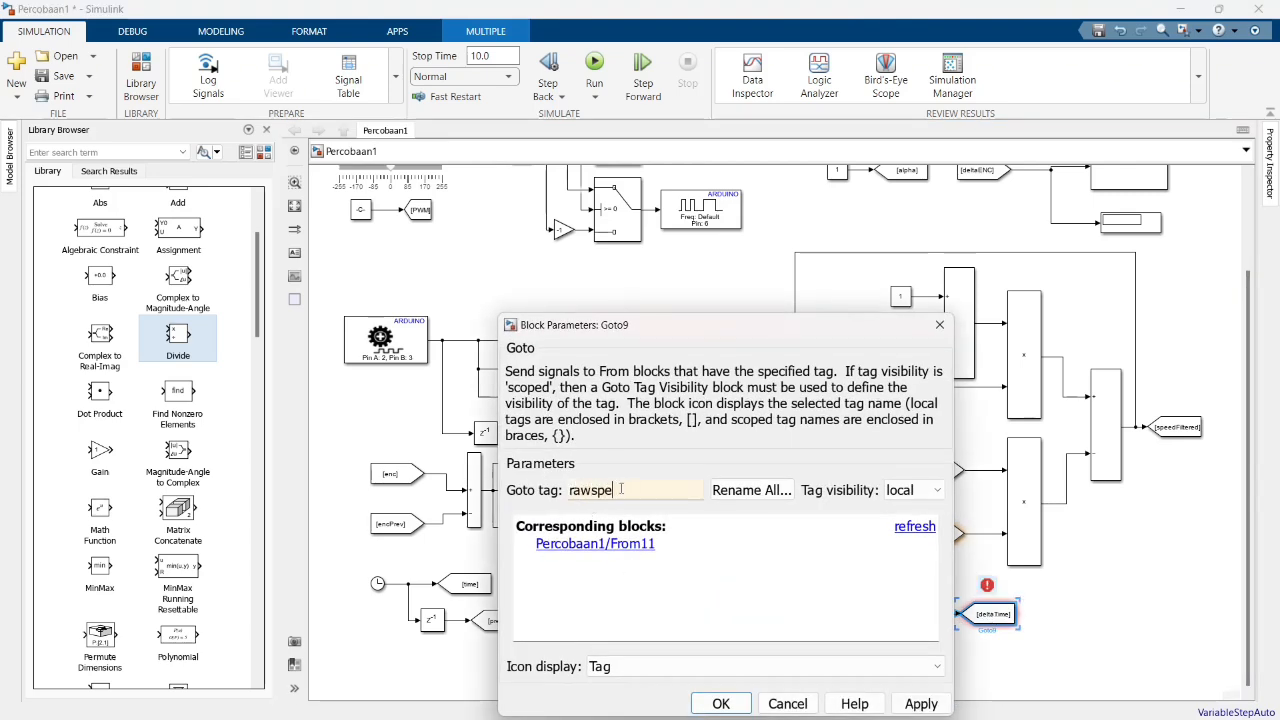
type("edSpeed")
key("Return")
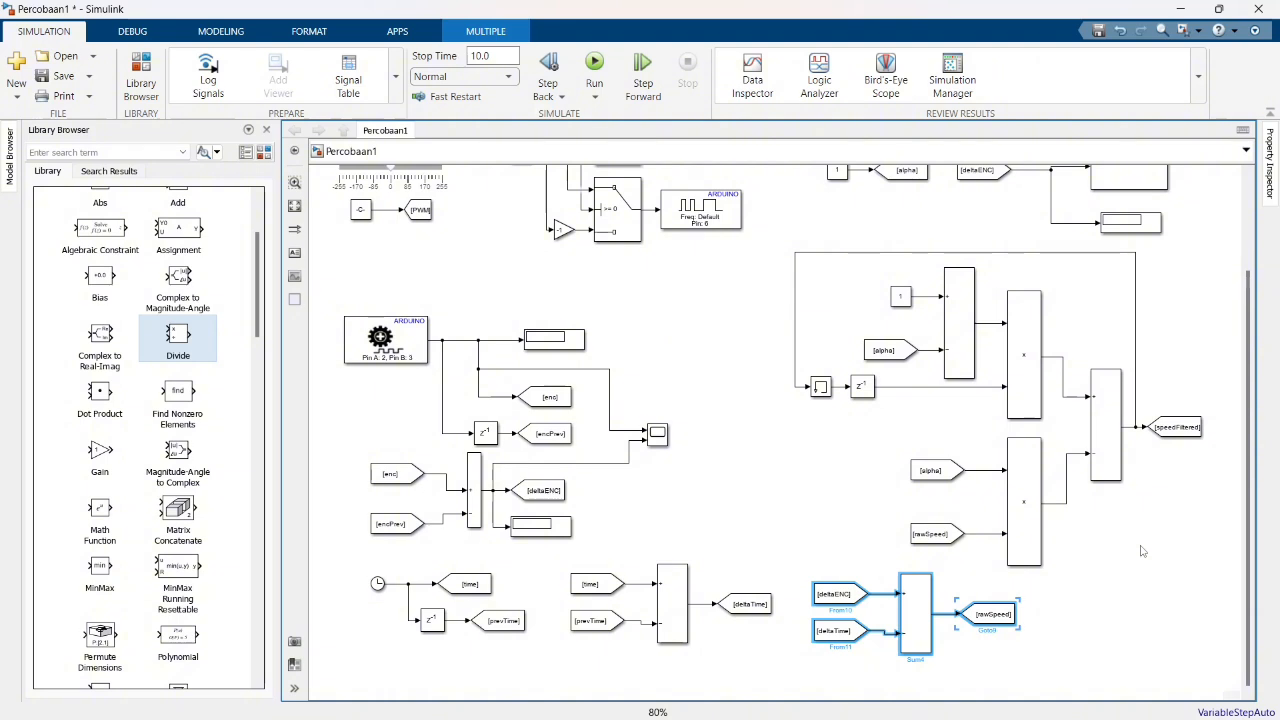
Duplicate the deltaENC, deltaTime, subtraction and rawSpeed block group into the free space beyond the speedFiltered Goto block
left_click_drag(797, 564, 975, 647)
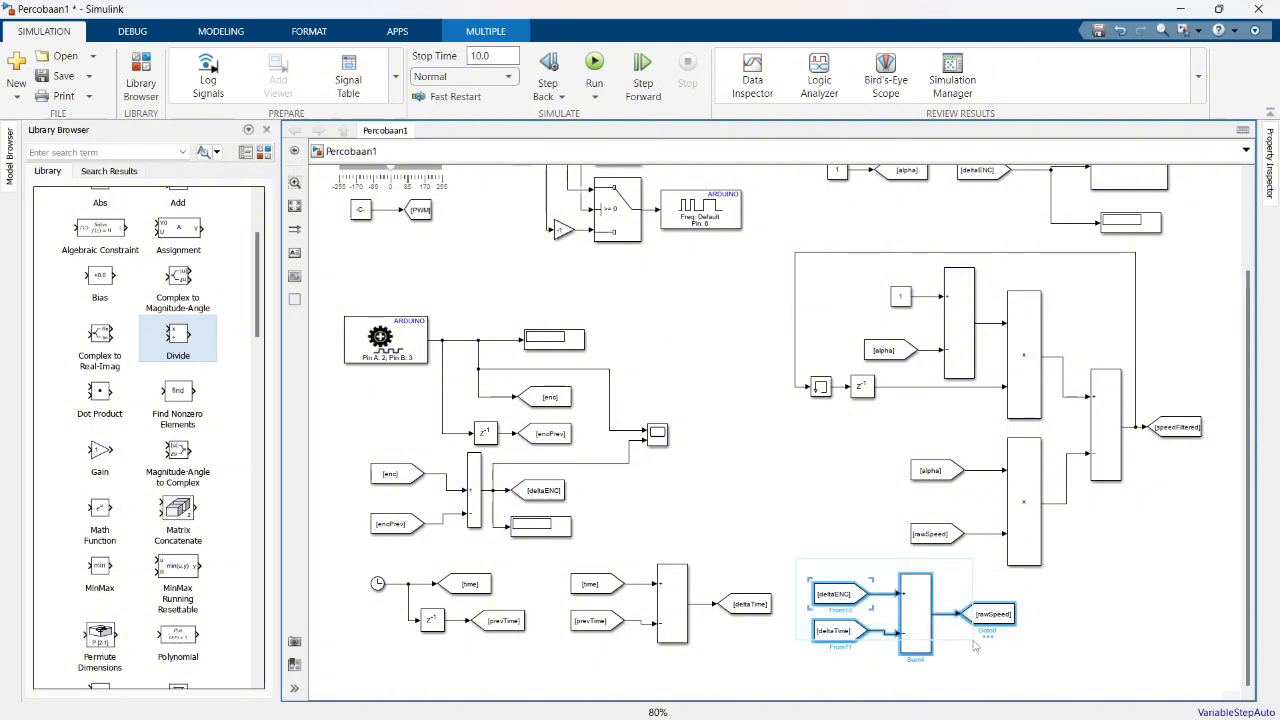
key("ctrl+c")
key("ctrl+v")
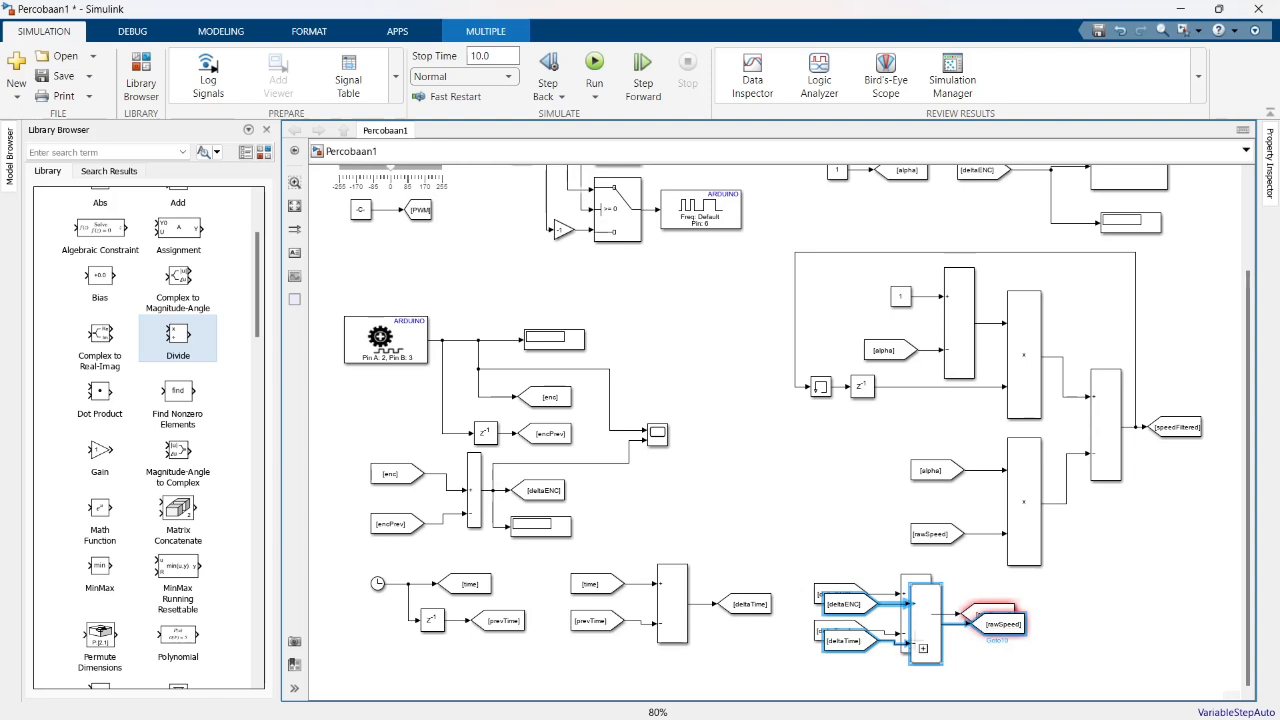
left_click_drag(920, 643, 1073, 443)
key("ctrl+z")
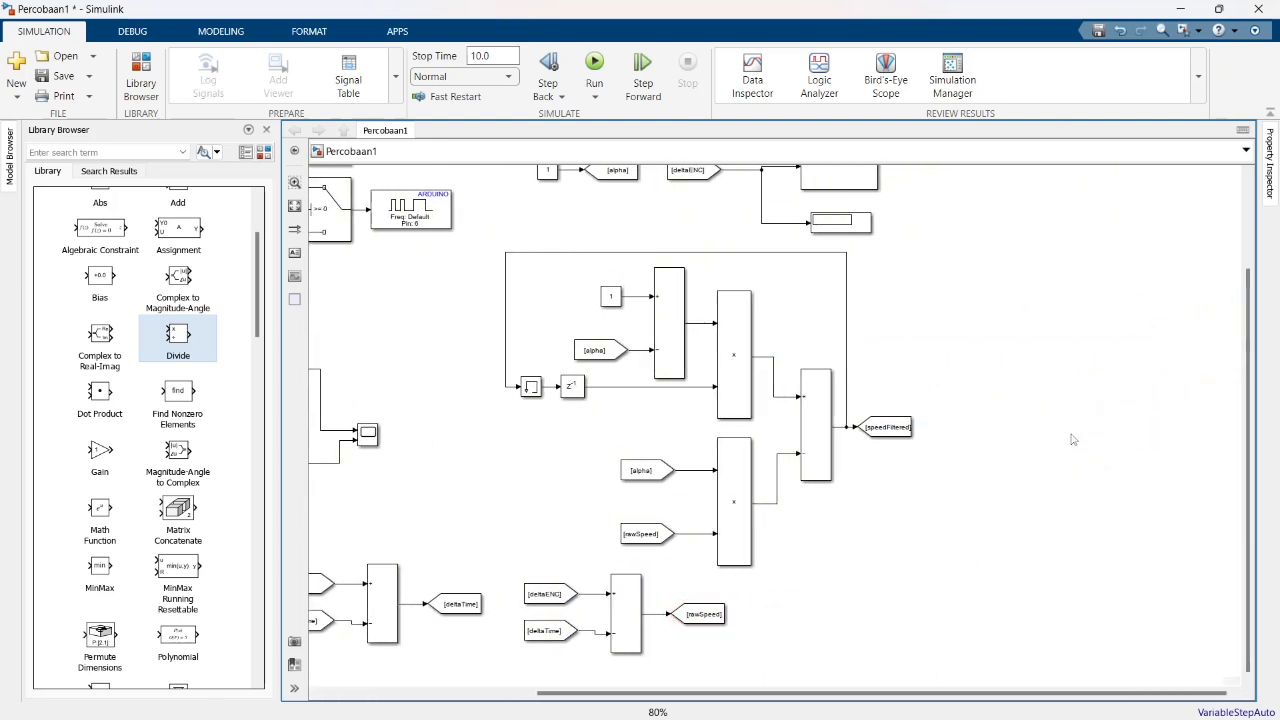
key("ctrl+y")
left_click(1043, 337)
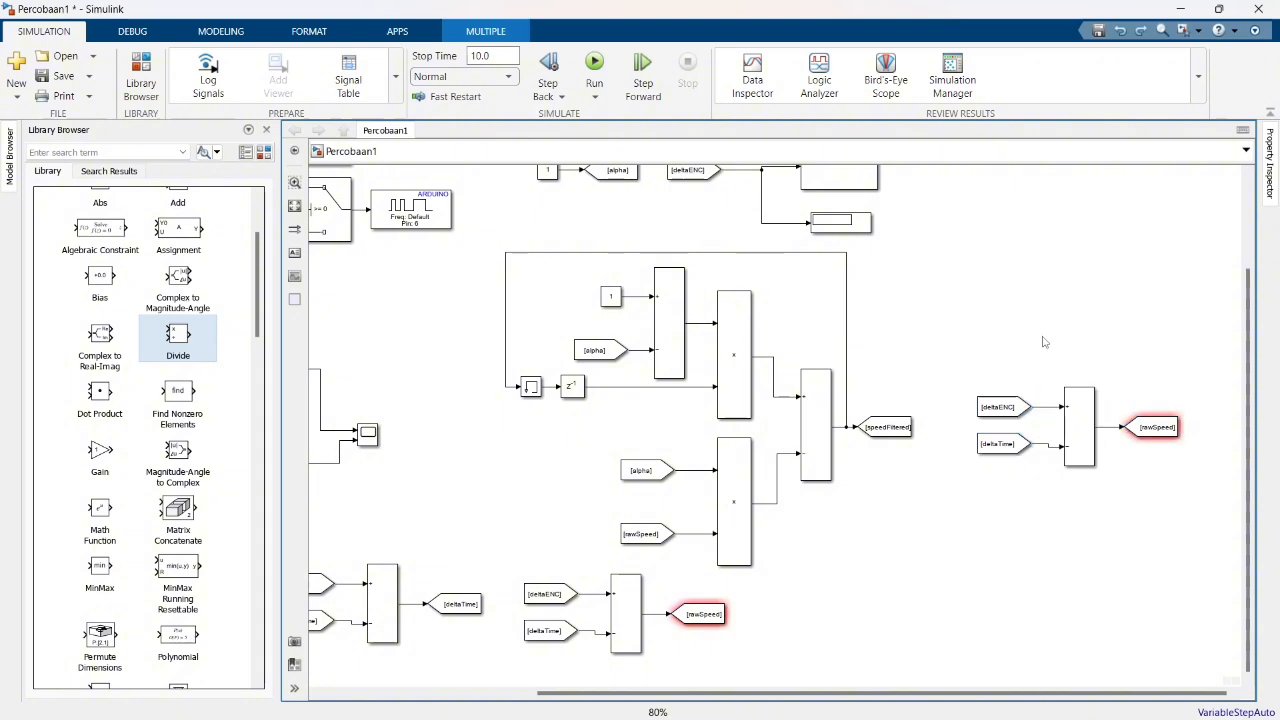
Set the Goto tag of the new group's deltaENC From block to speedFiltered
double_click(993, 405)
double_click(834, 428)
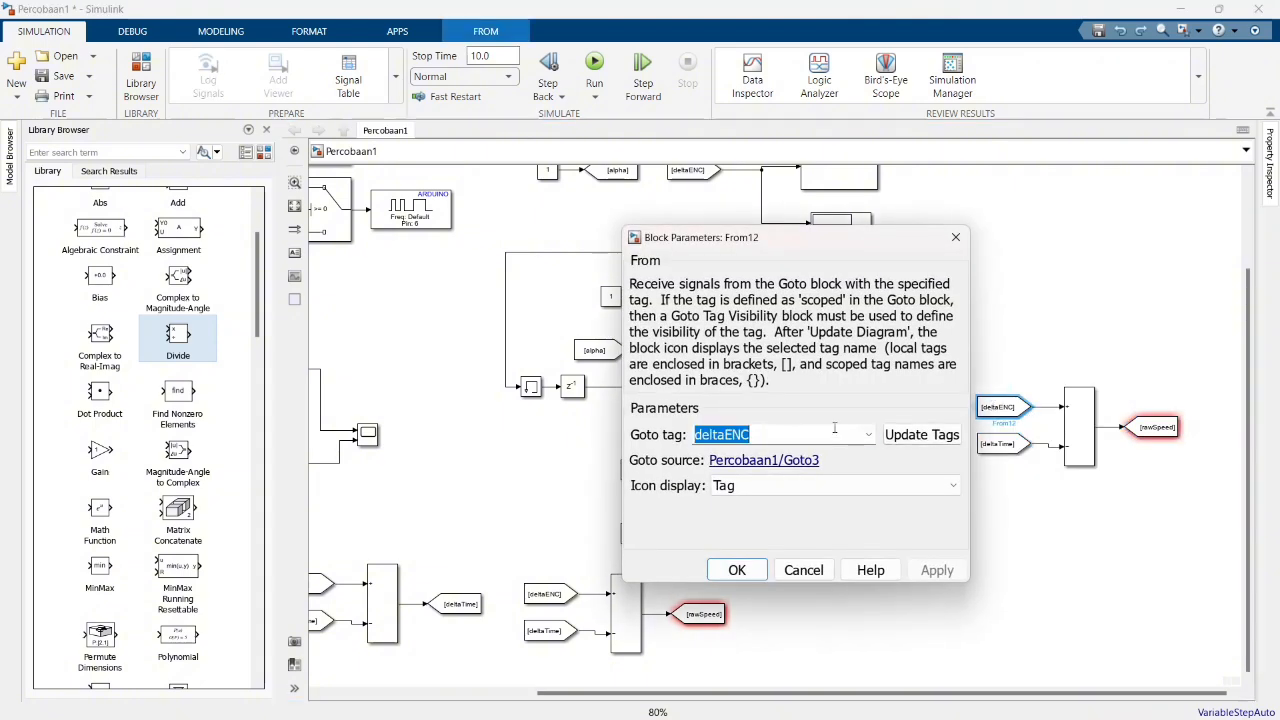
type("speedFiltered")
key("Return")
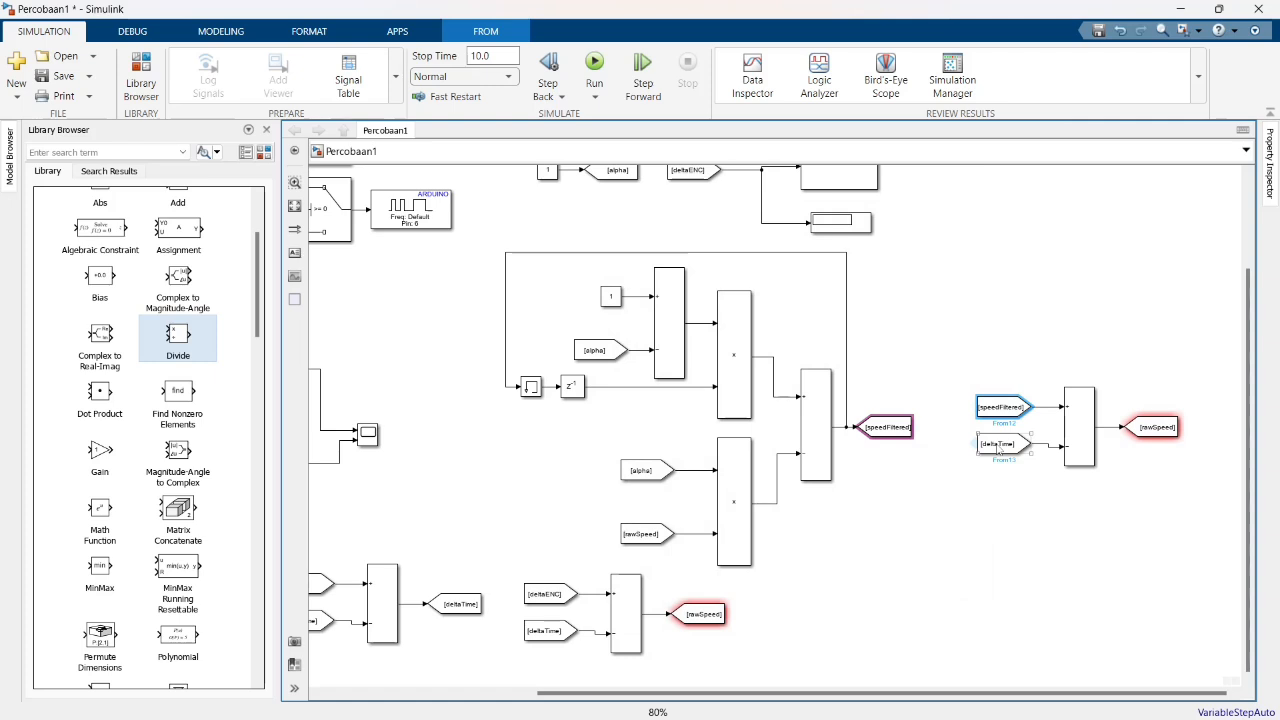
left_click(1072, 440)
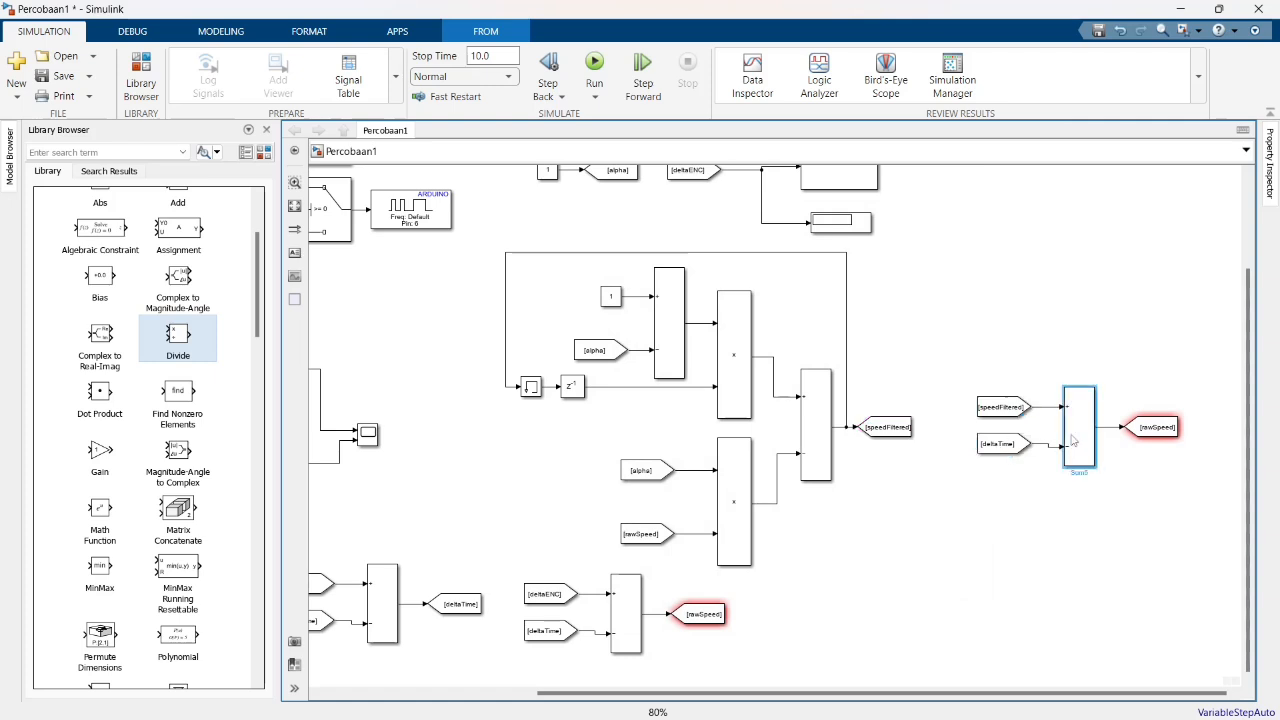
key("Delete")
left_click(721, 384)
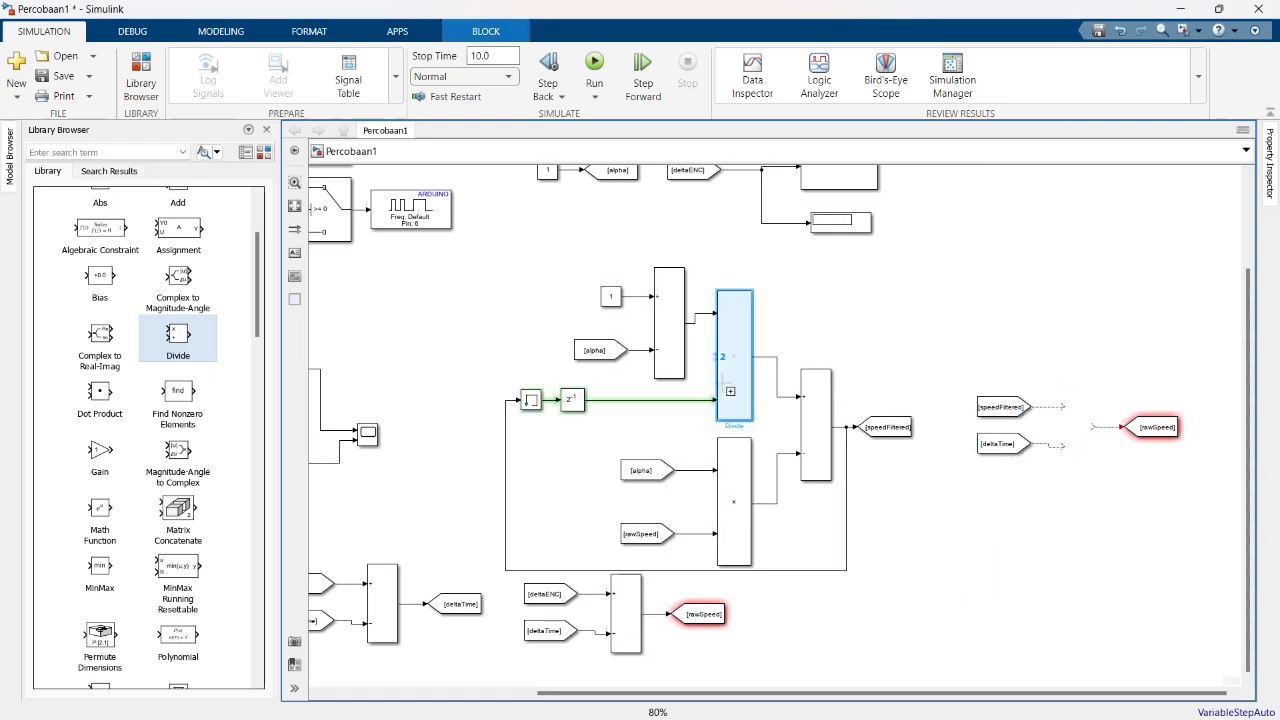
left_click_drag(729, 383, 822, 333)
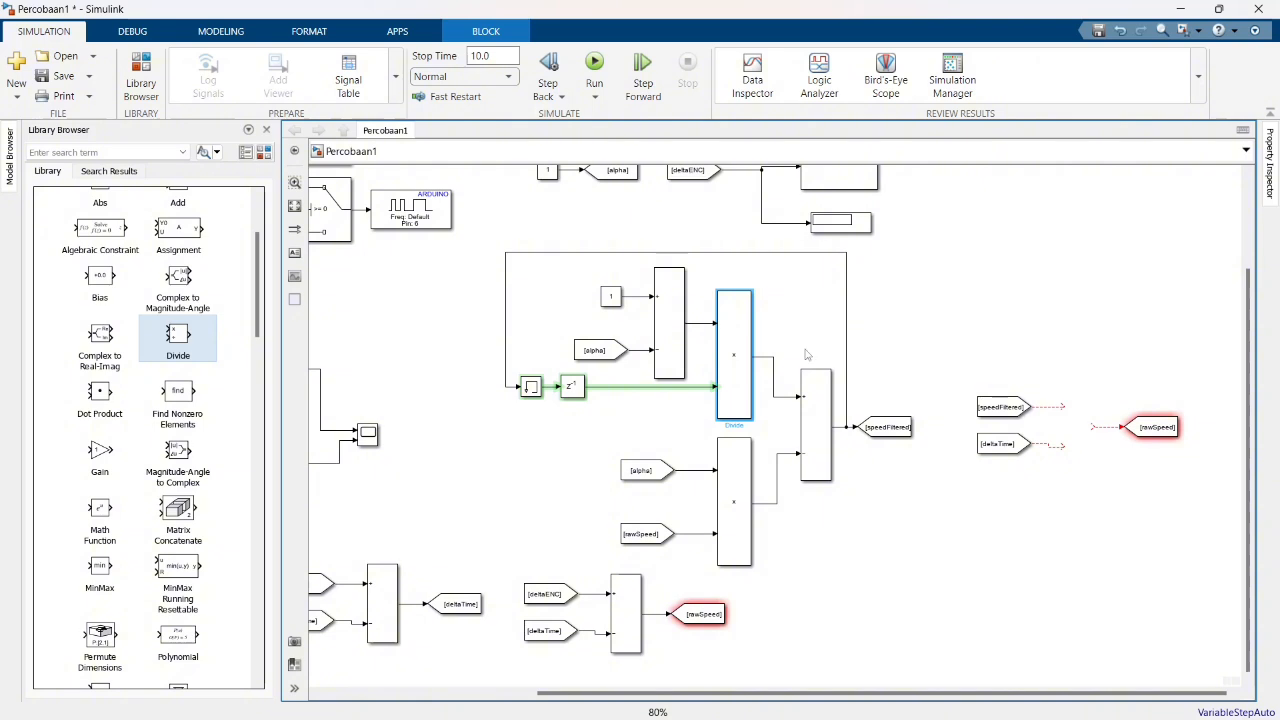
key("ctrl+z")
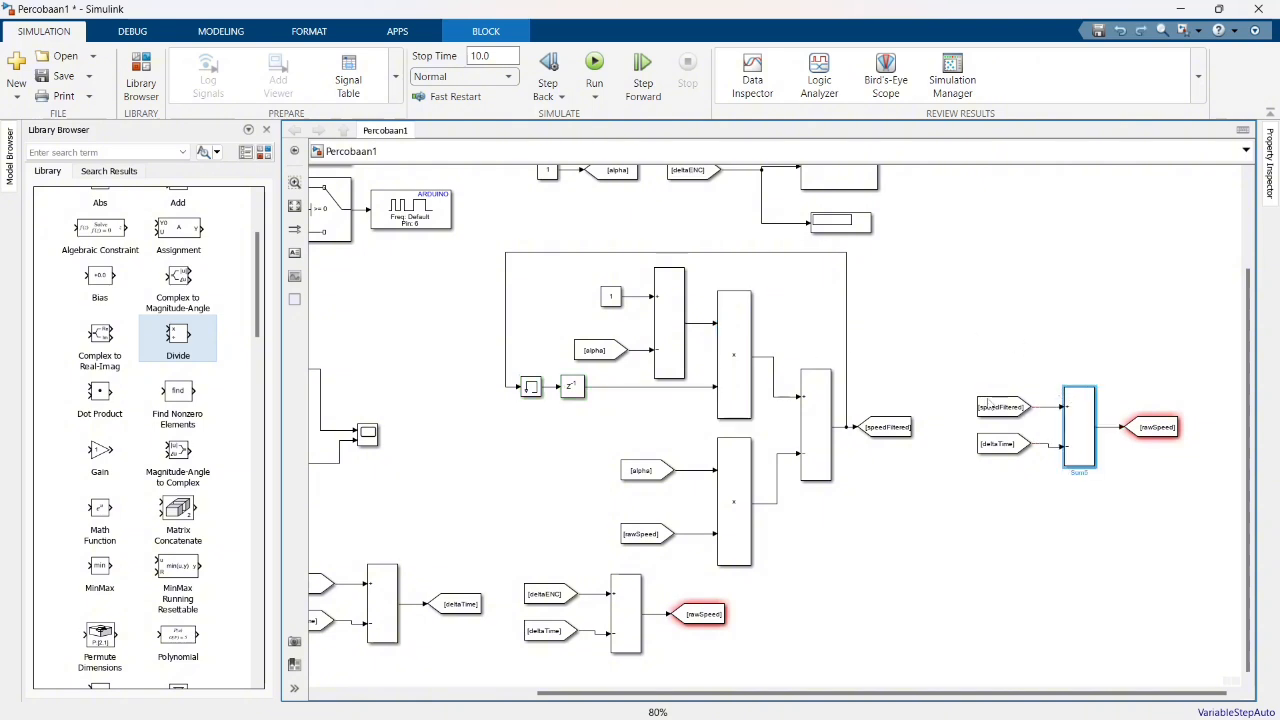
Replace the subtraction block fed by speedFiltered and deltaTime with a resized copy of the filter's product block, connecting both inputs
left_click(727, 369)
key("ctrl+v")
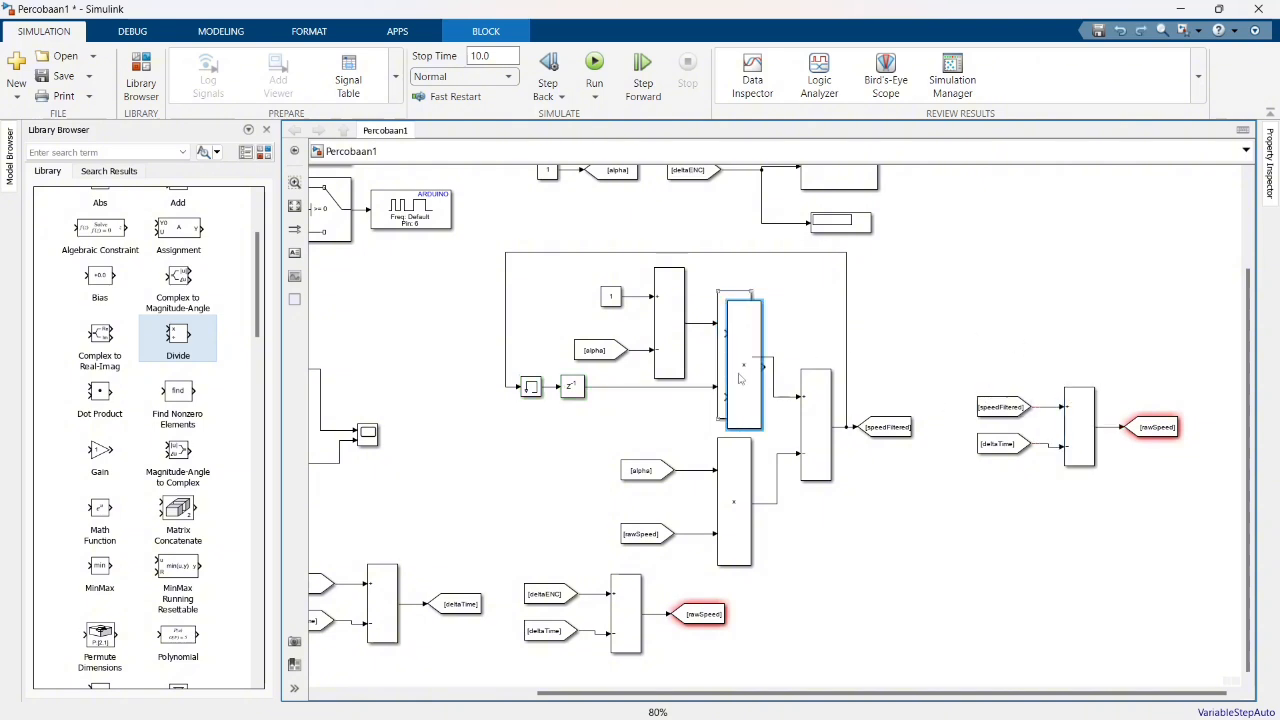
left_click_drag(739, 374, 1089, 308)
left_click(1083, 398)
key("Delete")
left_click(1098, 350)
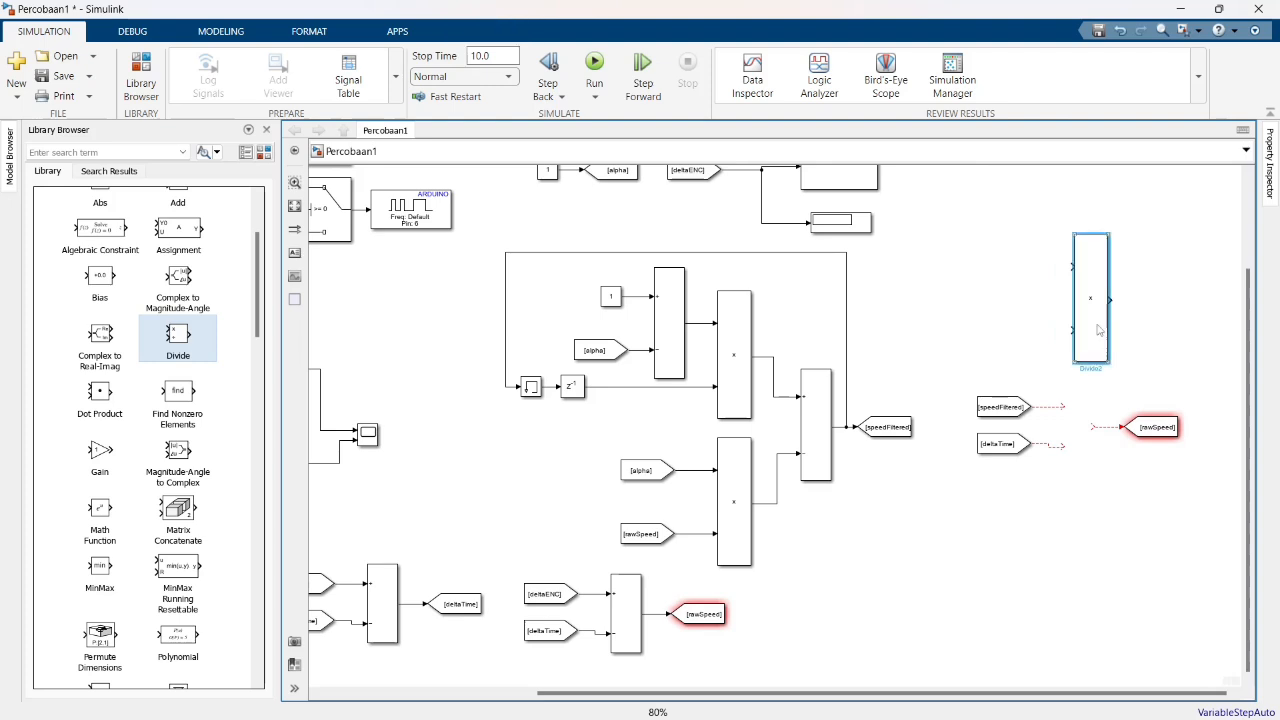
left_click_drag(1108, 362, 1073, 455)
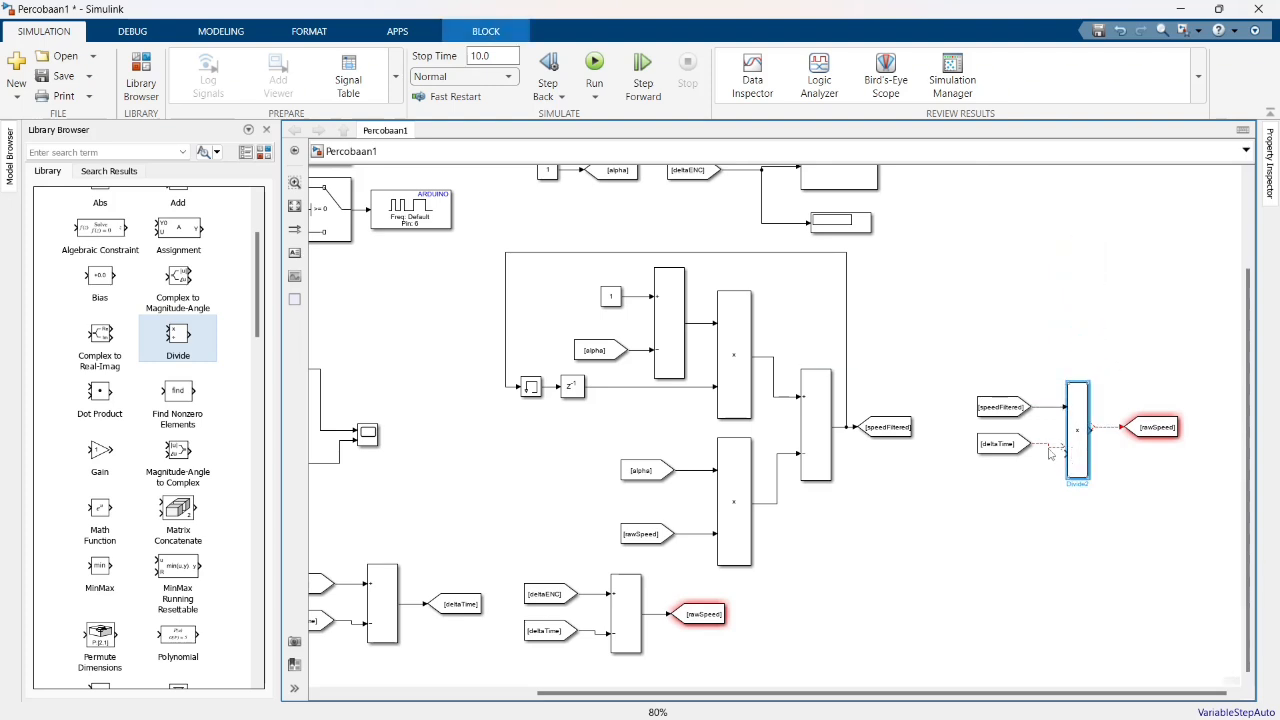
left_click(1045, 449)
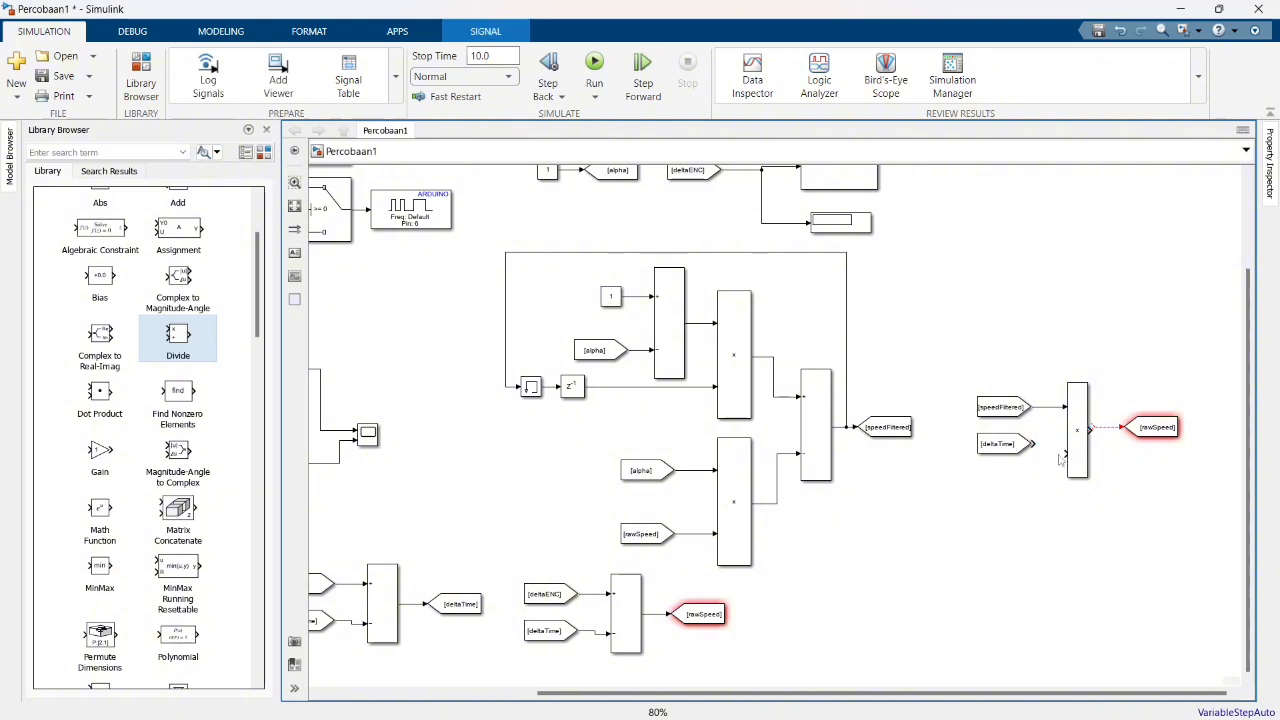
left_click(1080, 437)
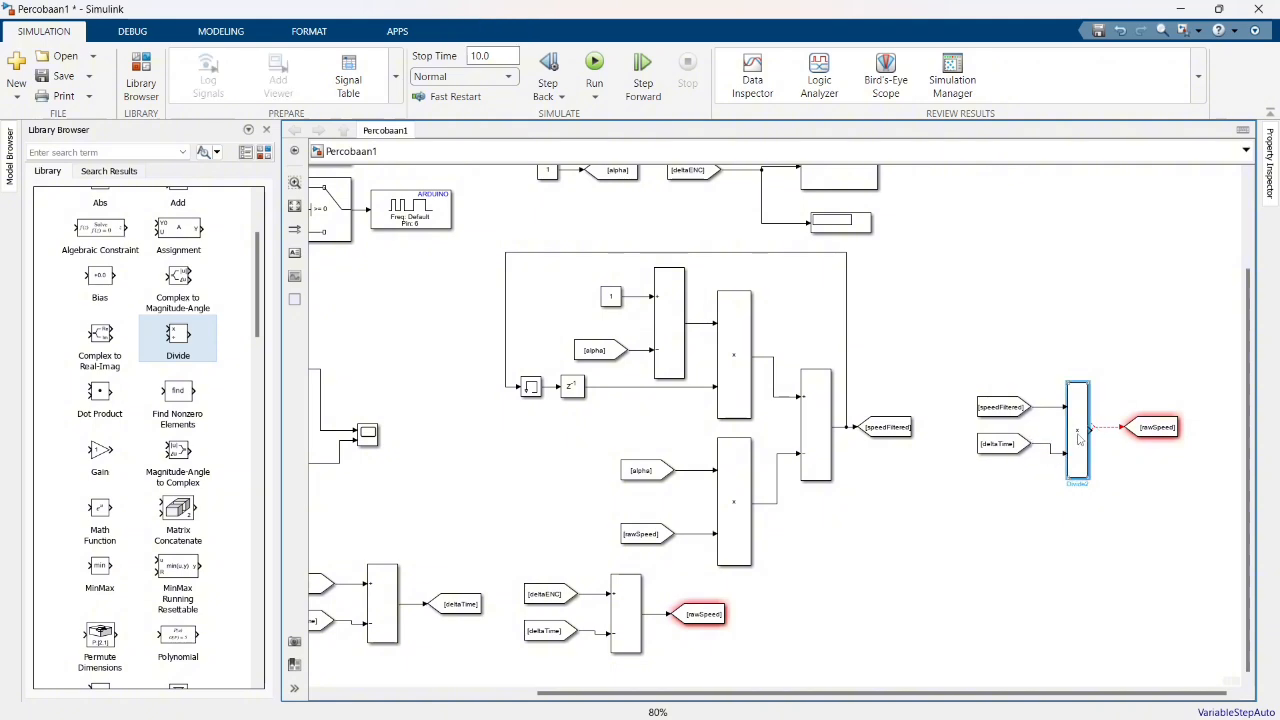
Change the copied product block's input signs so that it divides speedFiltered by deltaTime
double_click(1078, 437)
left_click(777, 500)
key("BackSpace")
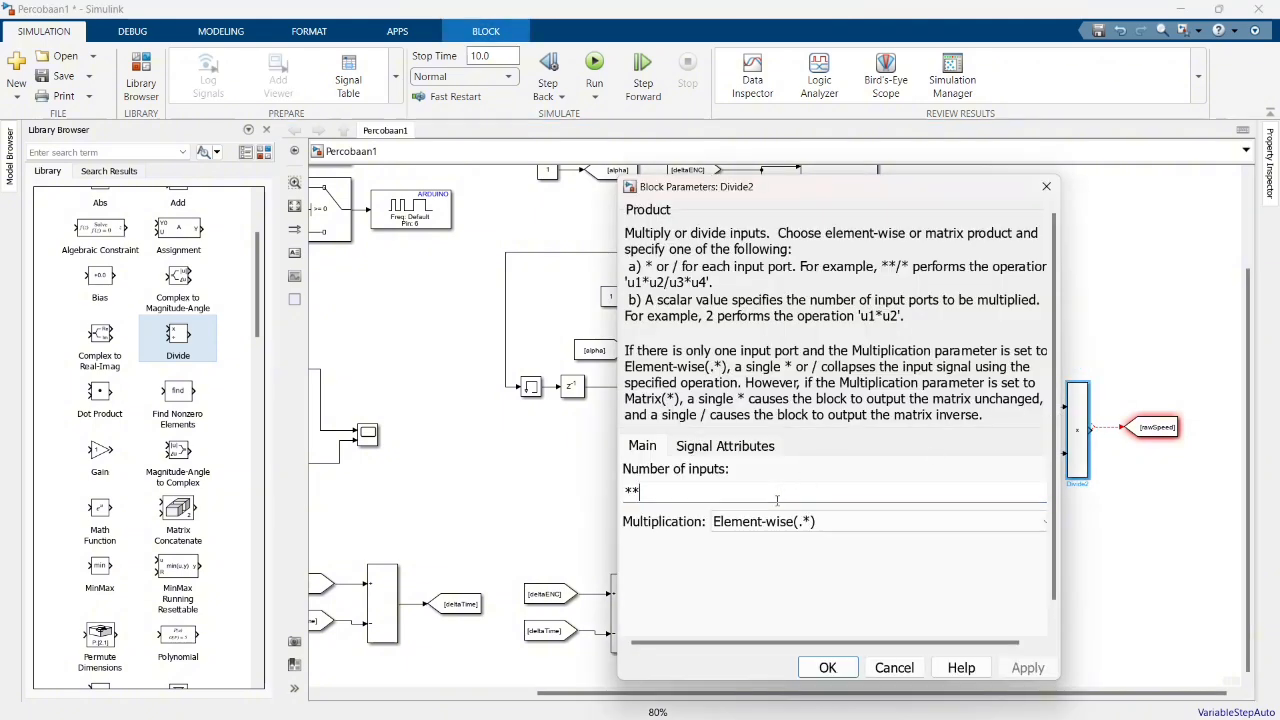
key("Return")
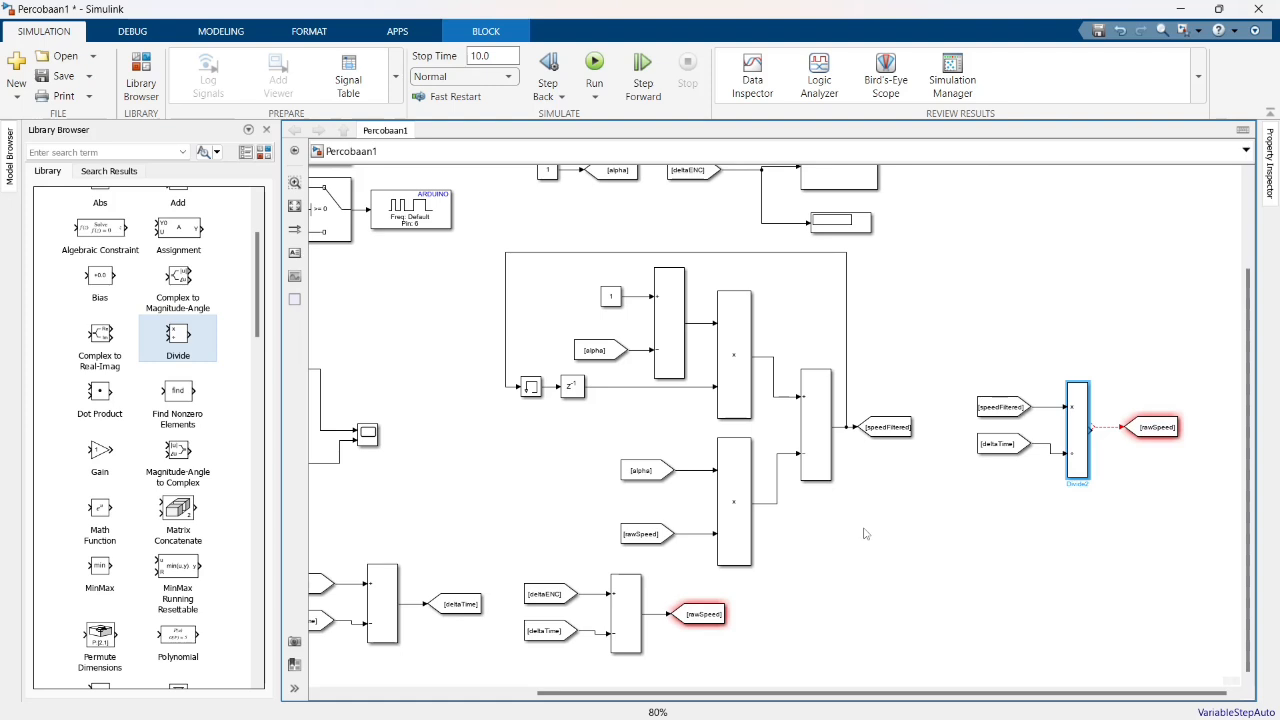
Set the tag of the Goto block fed by the copied divide block to speed
left_click(1152, 430)
double_click(1155, 426)
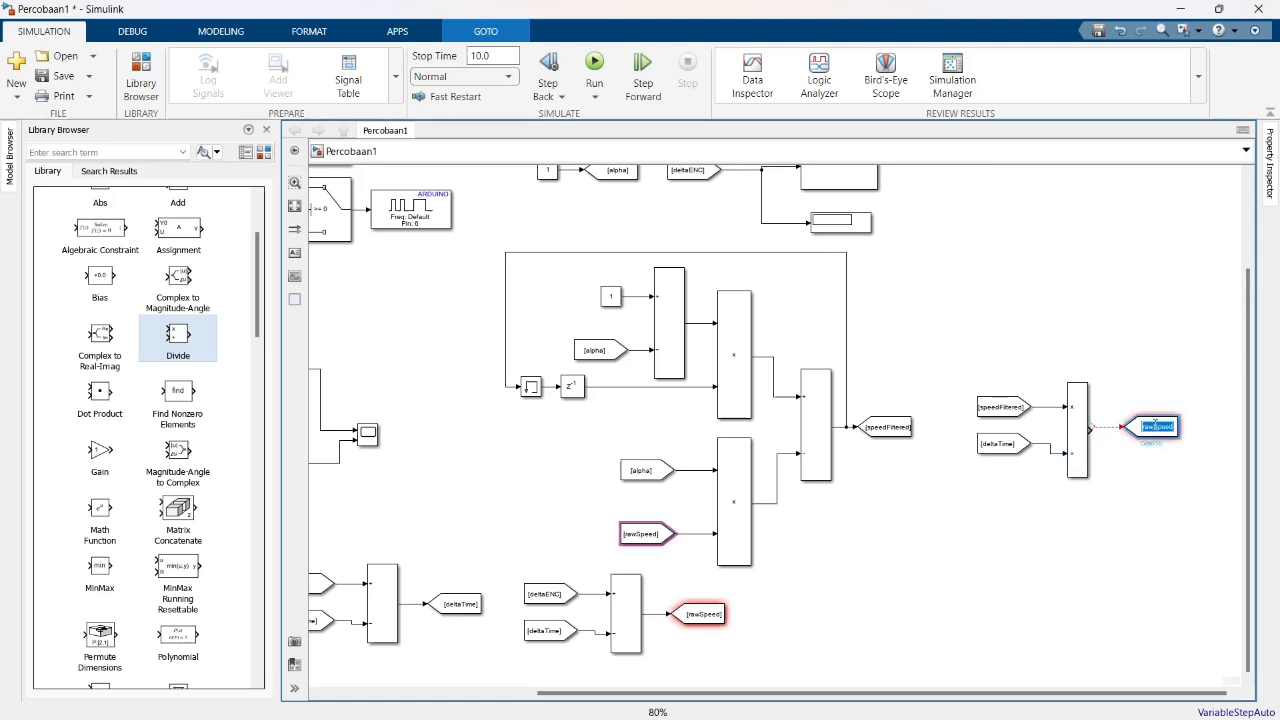
type("speed")
key("Return")
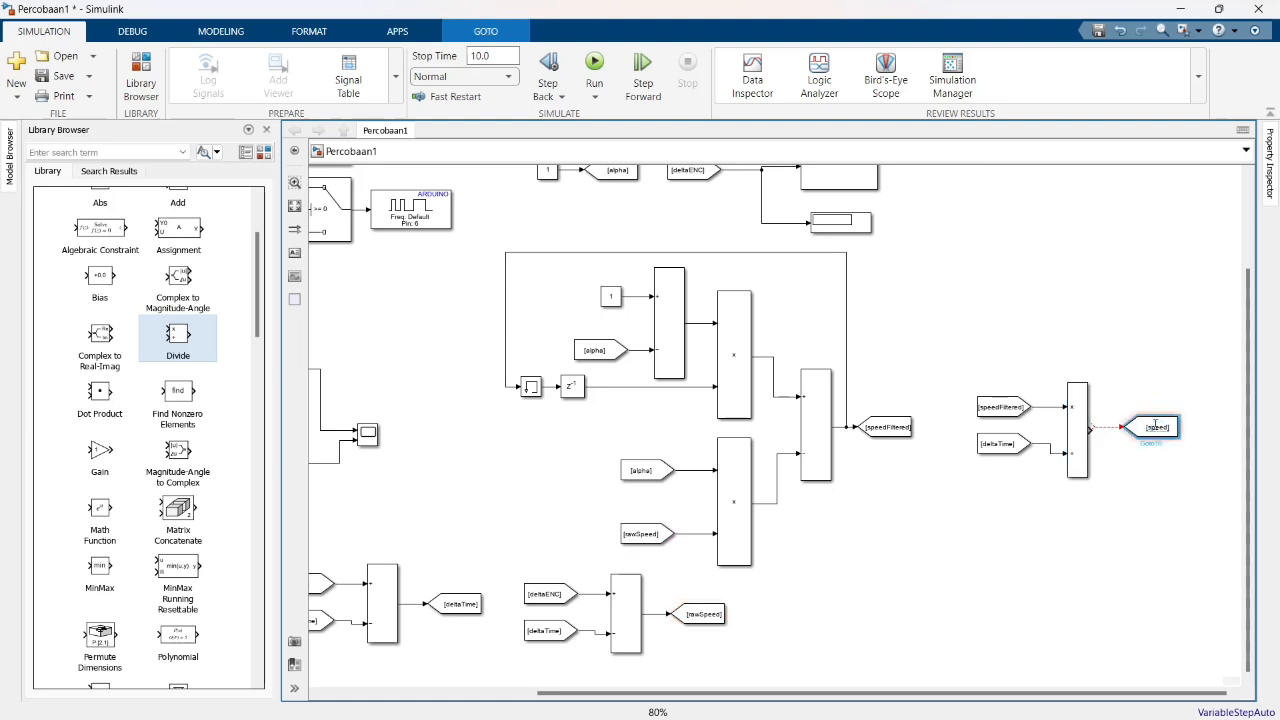
left_click(1176, 378)
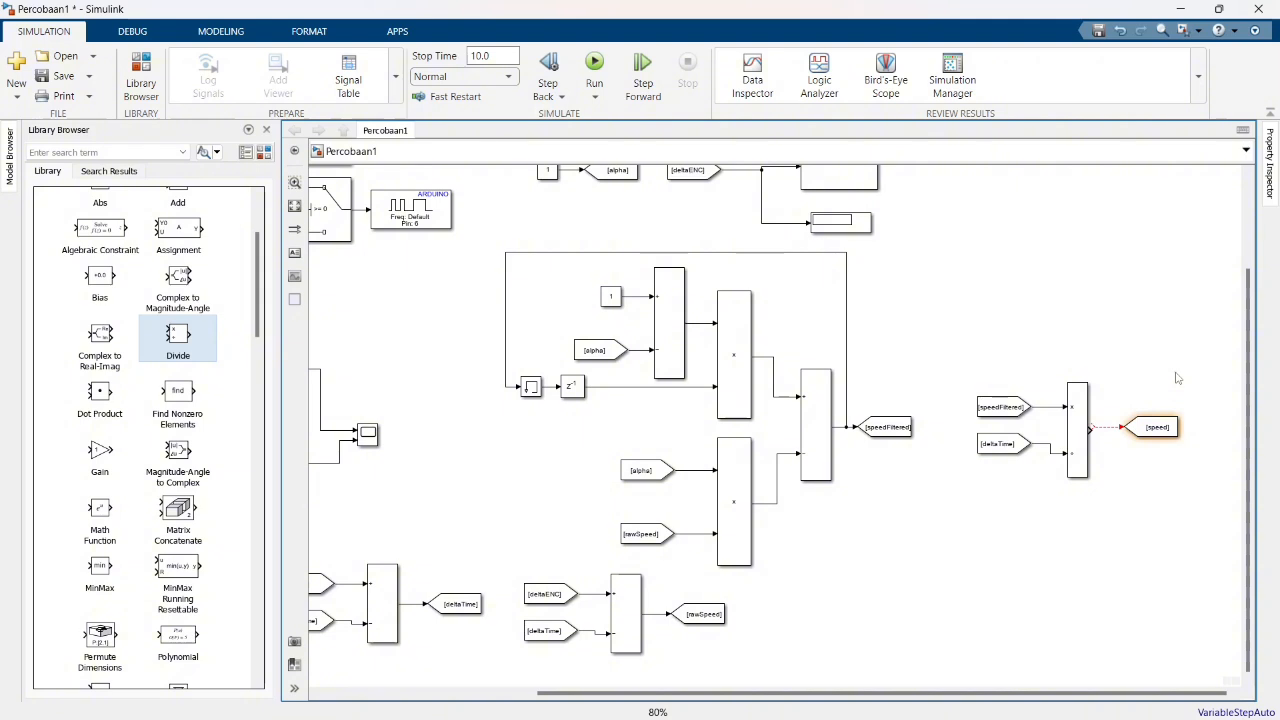
Duplicate the speedFiltered and deltaENC scope group with its two displays into the free space above the speed division group
scroll(1010, 240, "up", 3)
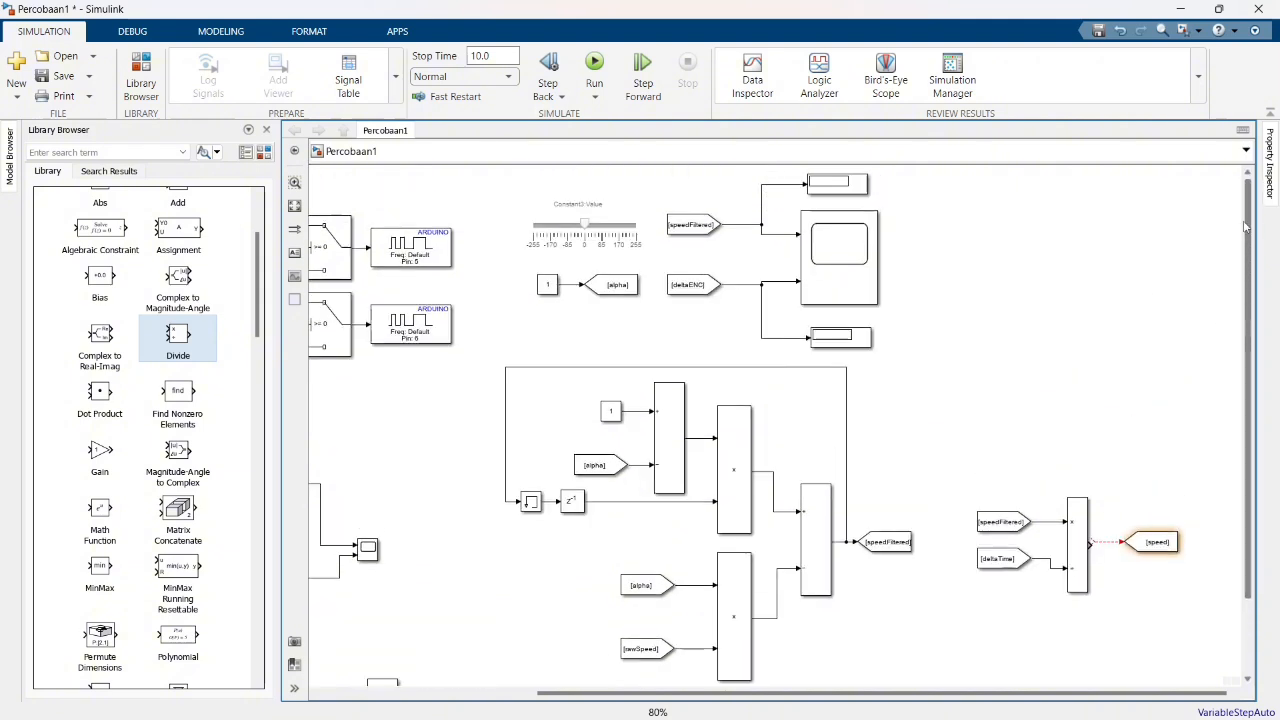
left_click_drag(642, 180, 893, 328)
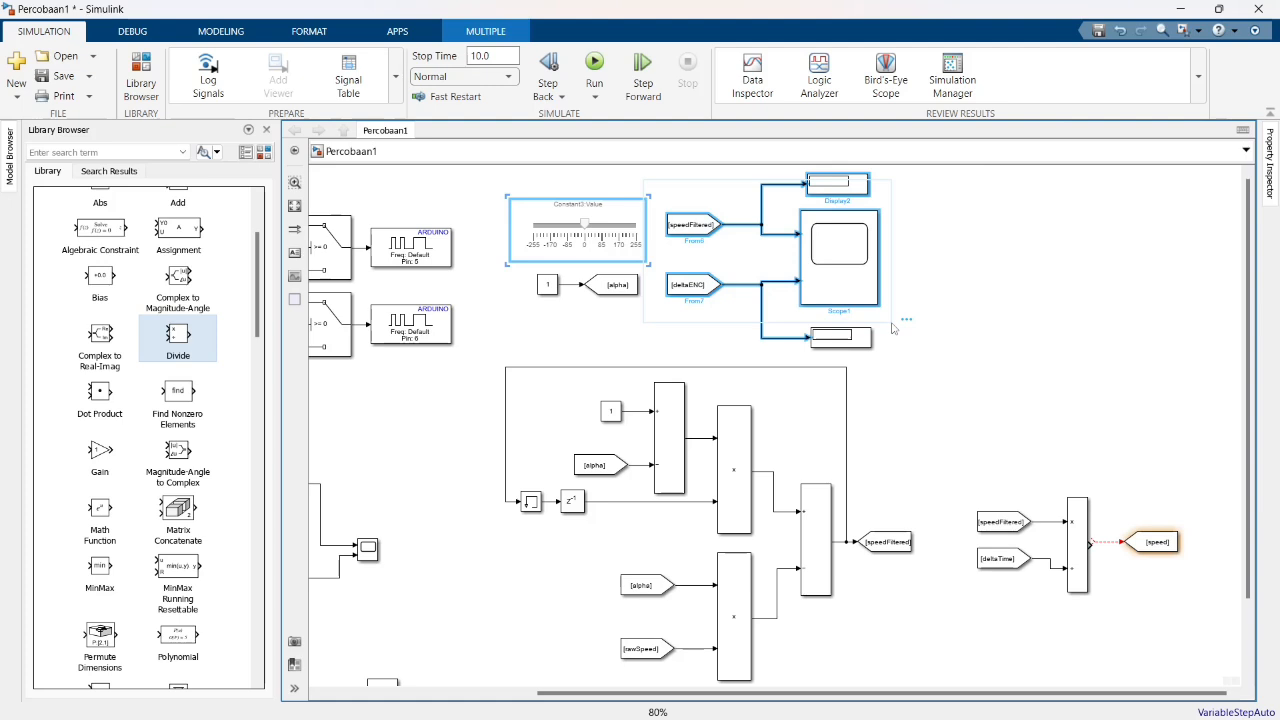
left_click(1138, 407)
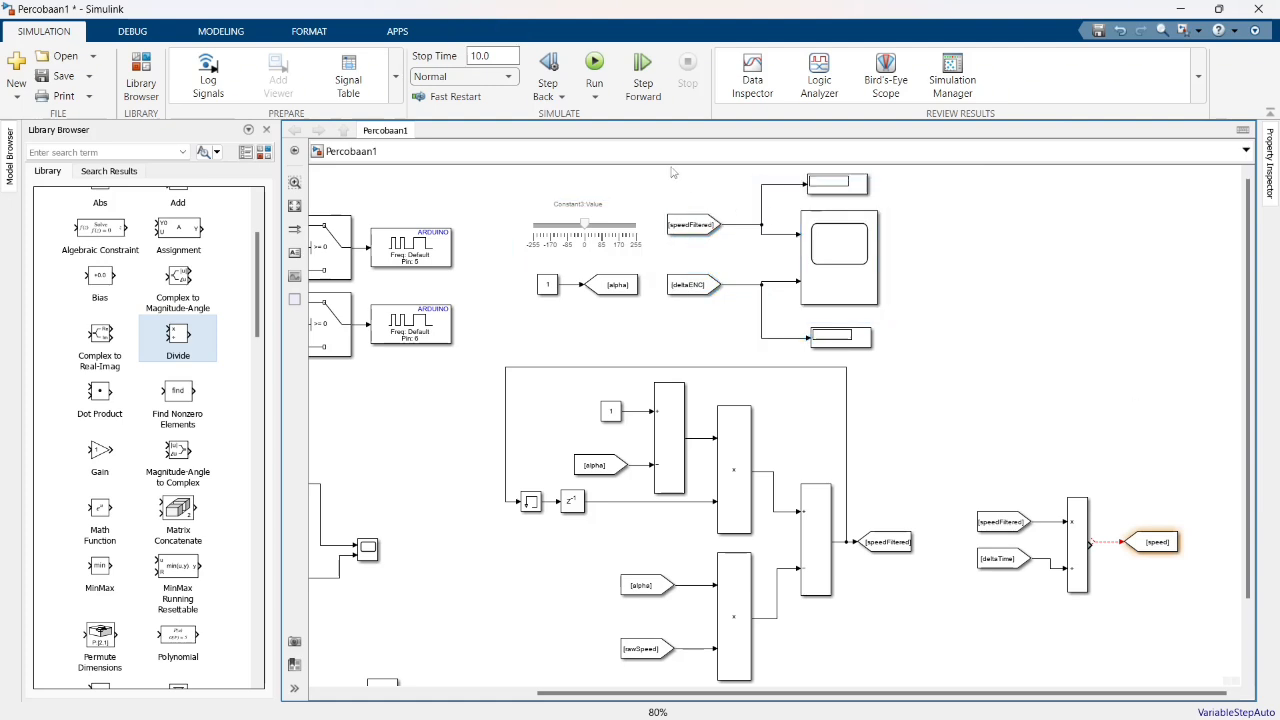
left_click_drag(670, 167, 910, 338)
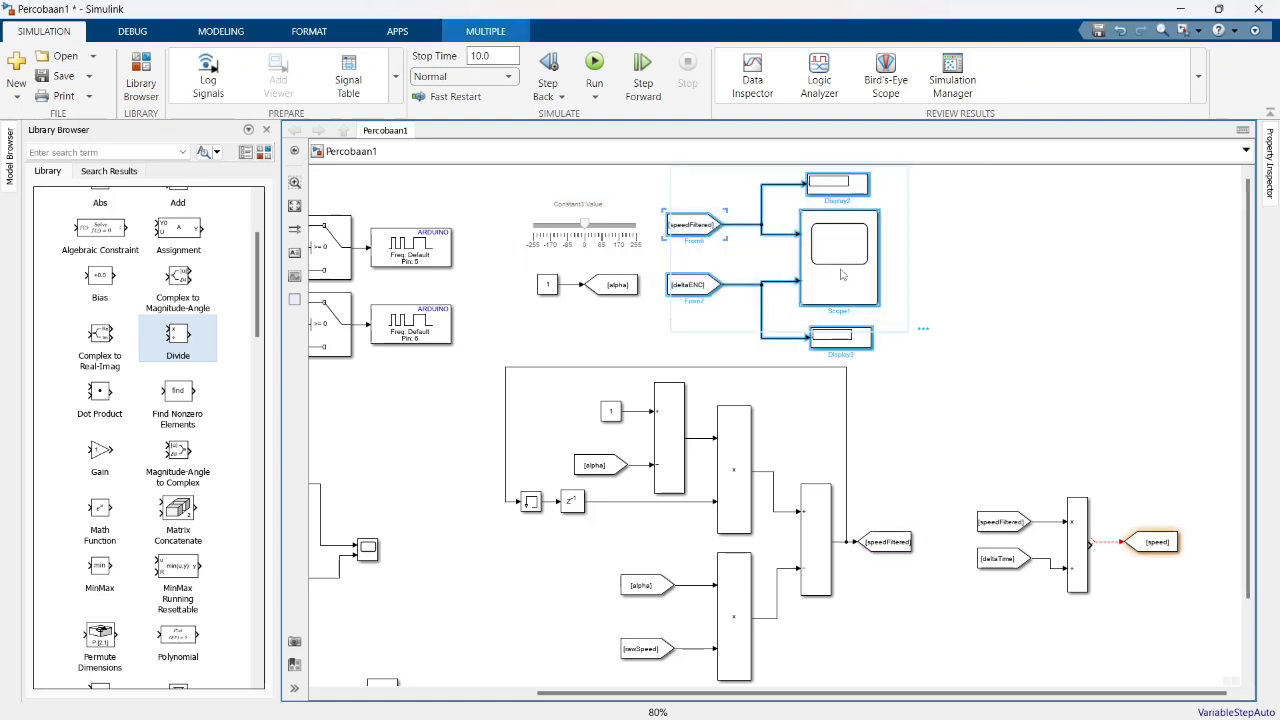
key("ctrl+c")
key("ctrl+v")
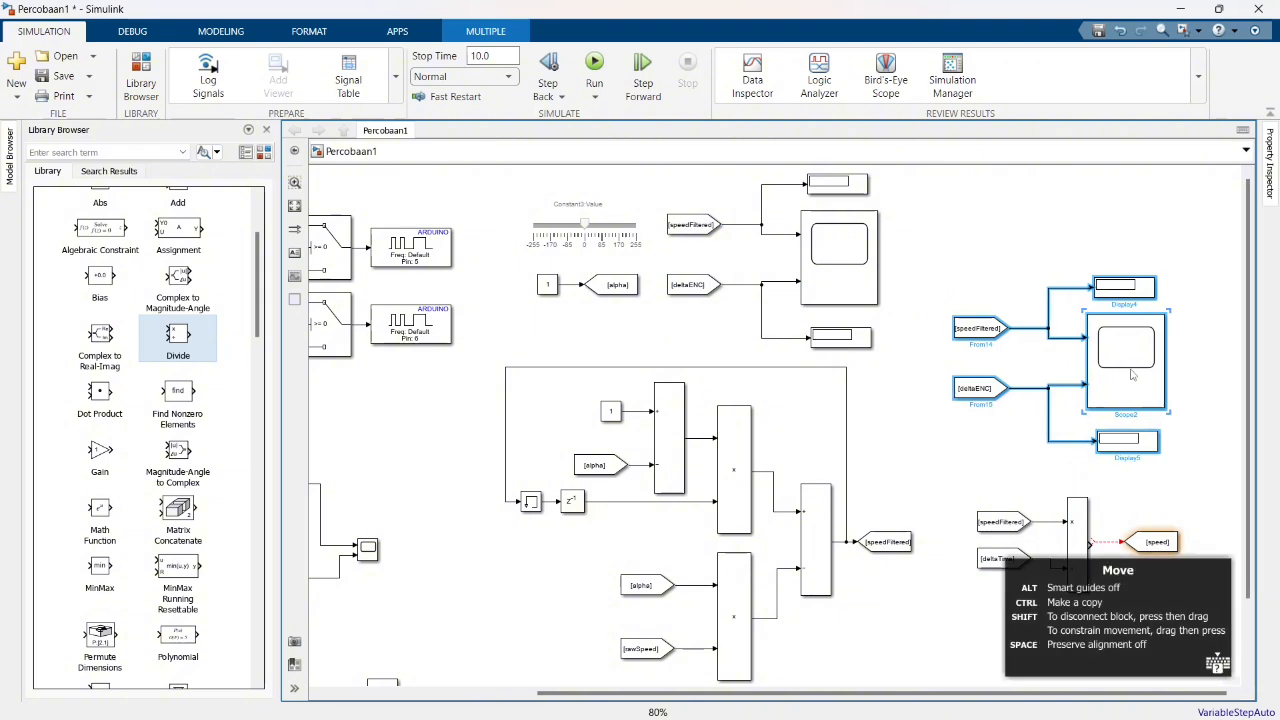
left_click(1013, 370)
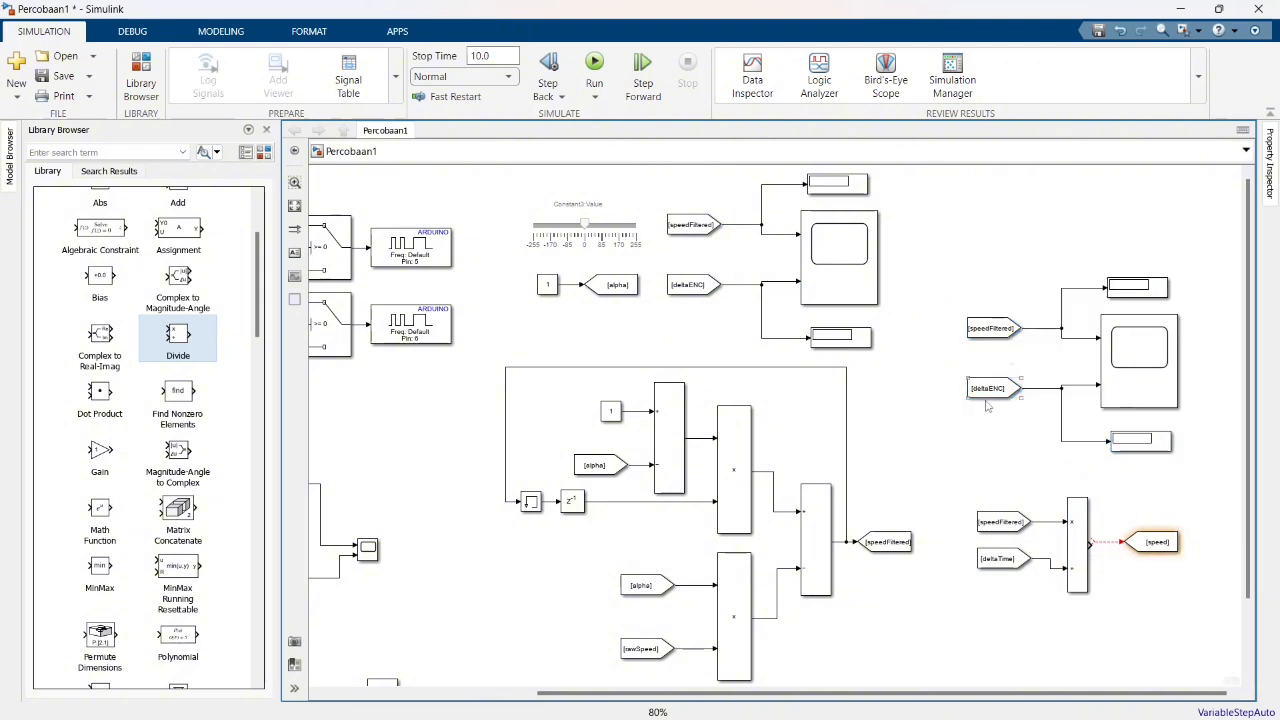
Set the tag of the deltaENC From block in the copied scope group to speed
left_click(990, 388)
left_click(990, 388)
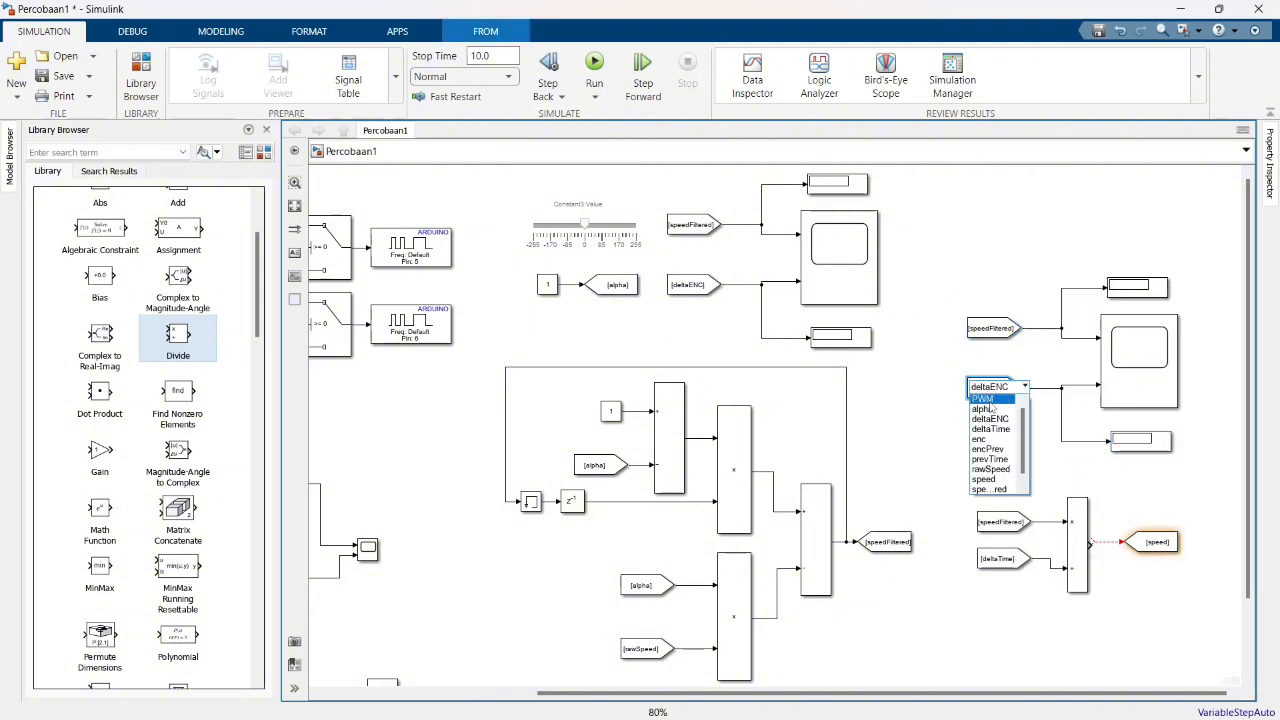
left_click(990, 403)
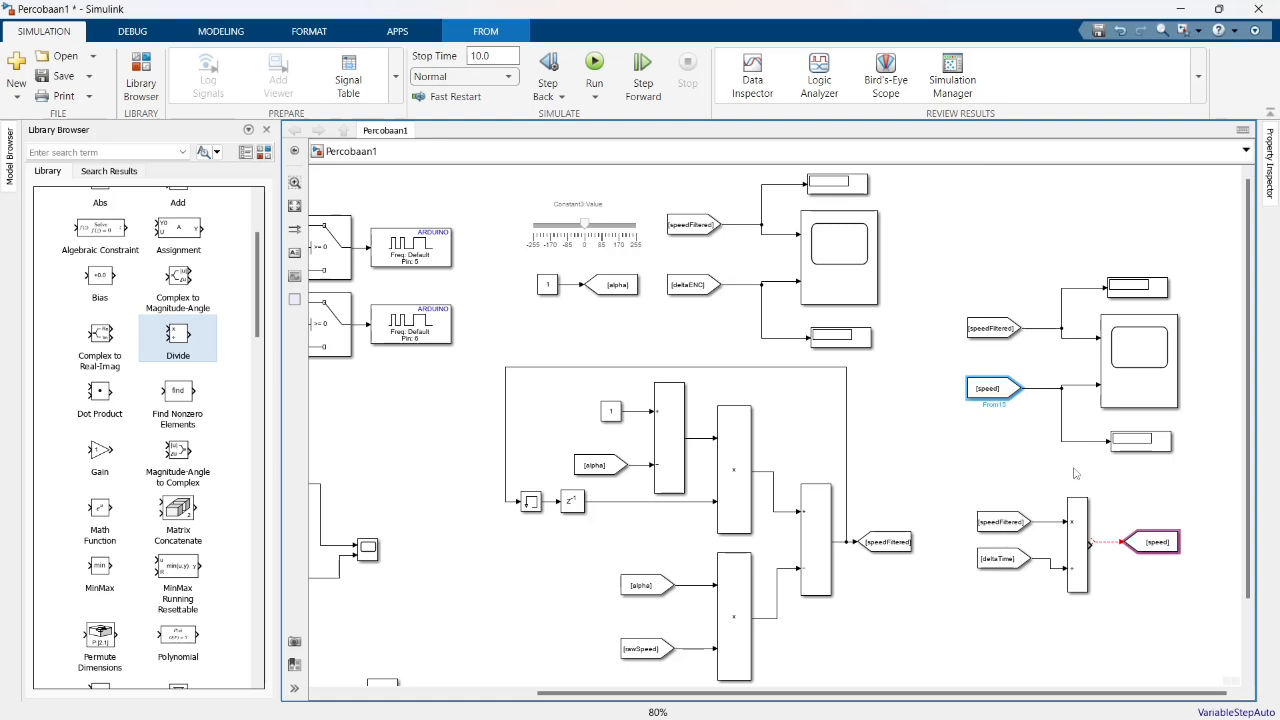
Place a copy of the slider, constant and alpha Goto block in the free space below the clock and prevTime blocks
left_click_drag(1249, 405, 1249, 482)
left_click_drag(953, 697, 780, 698)
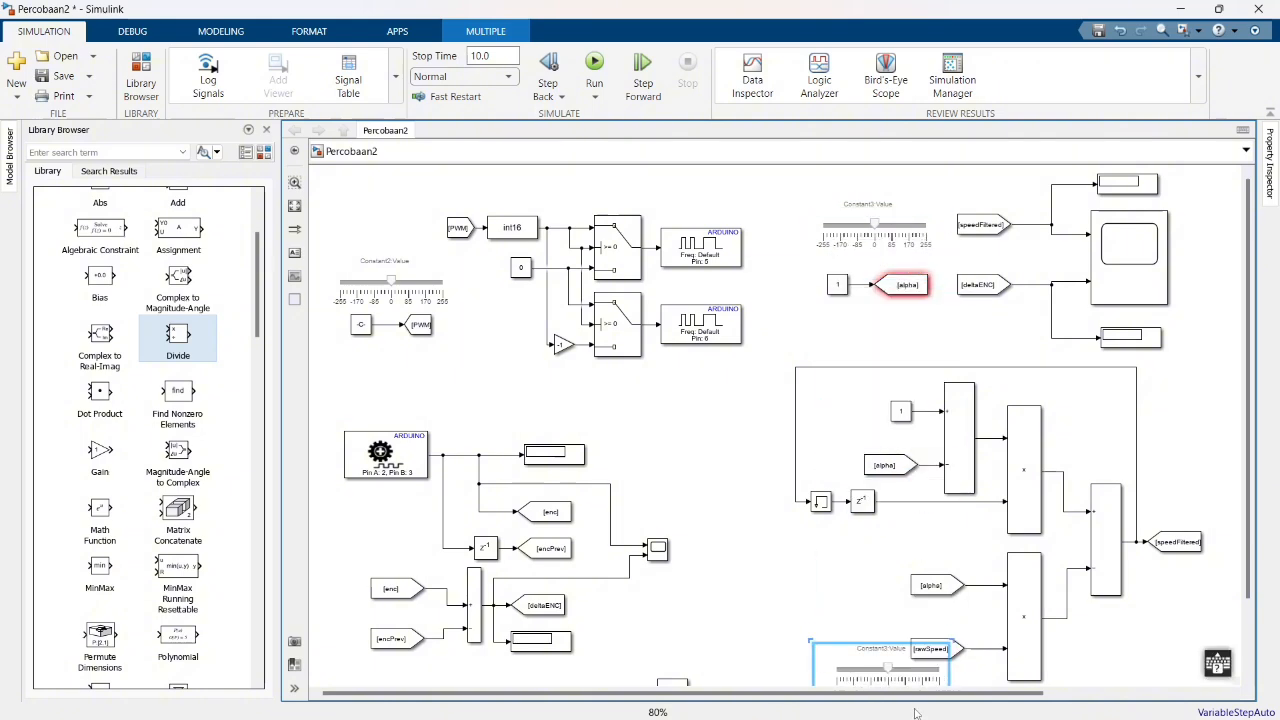
left_click_drag(915, 712, 483, 590)
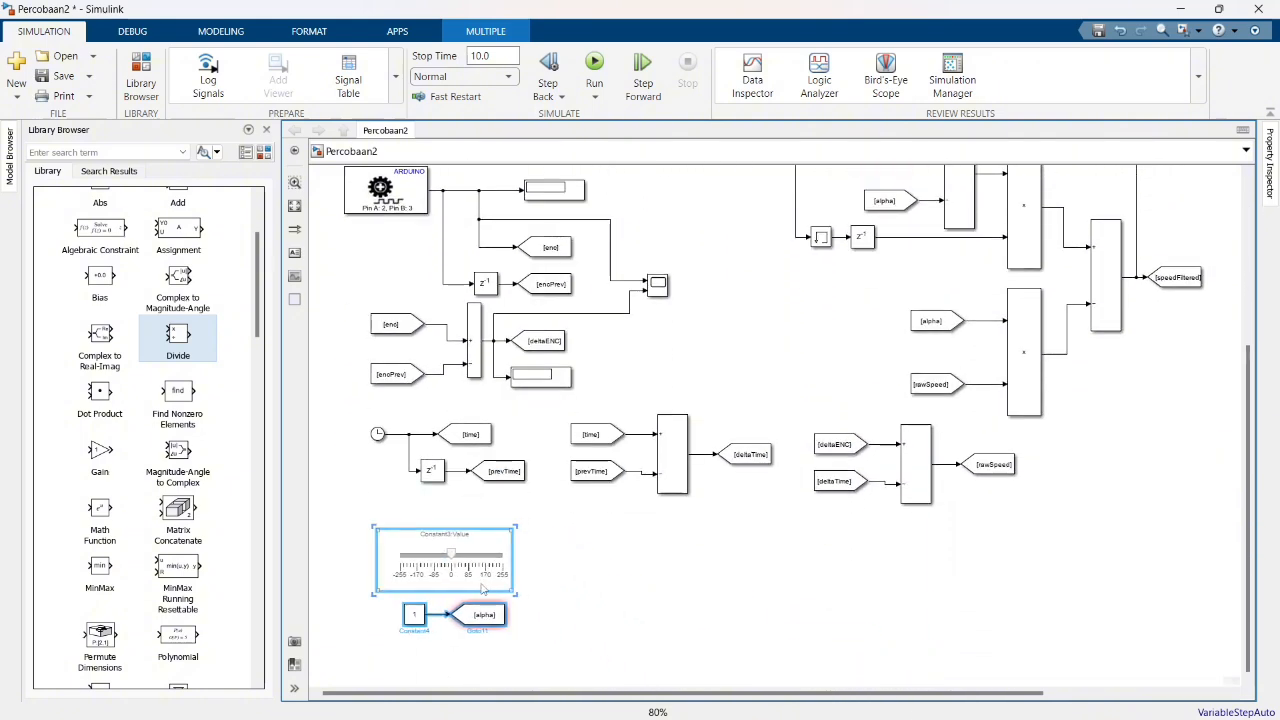
Set the tag of the copied alpha Goto block below the copied slider to SPspeed
double_click(484, 614)
key("BackSpace")
type("SPspeed")
key("Return")
Connect the copied slider above the SPspeed blocks to Constant4:Value
double_click(465, 575)
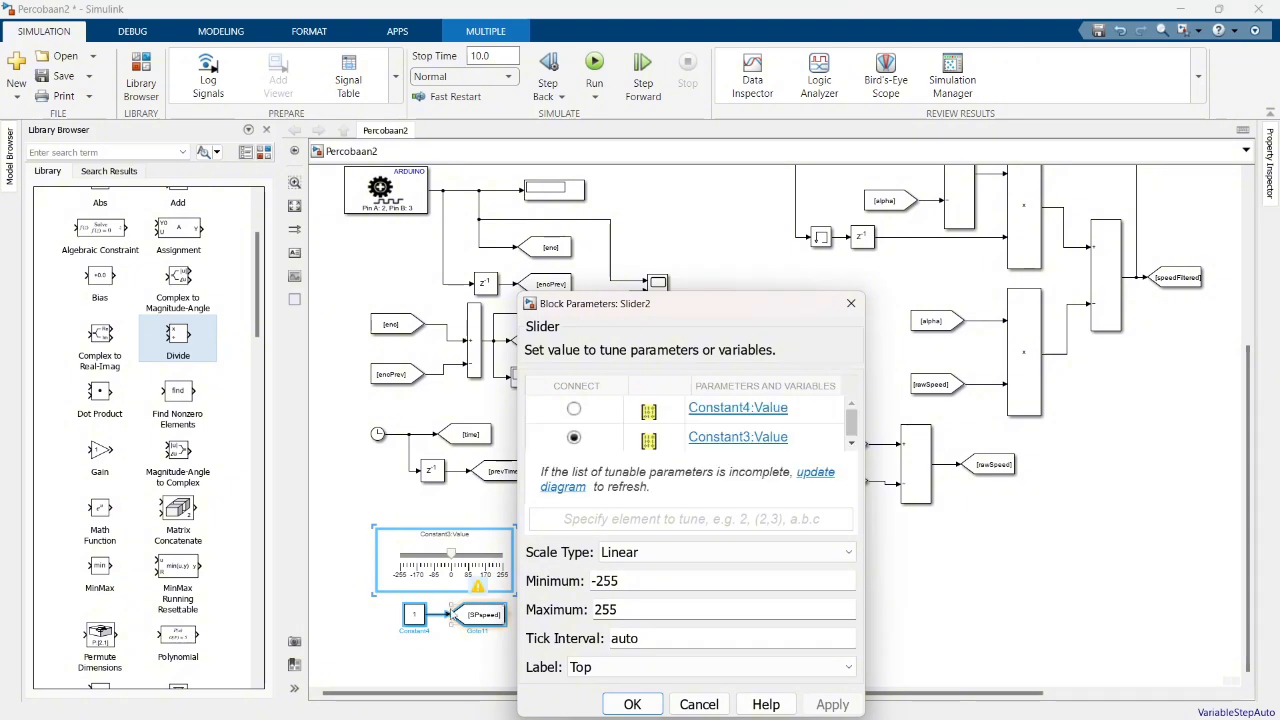
left_click(573, 408)
key("Return")
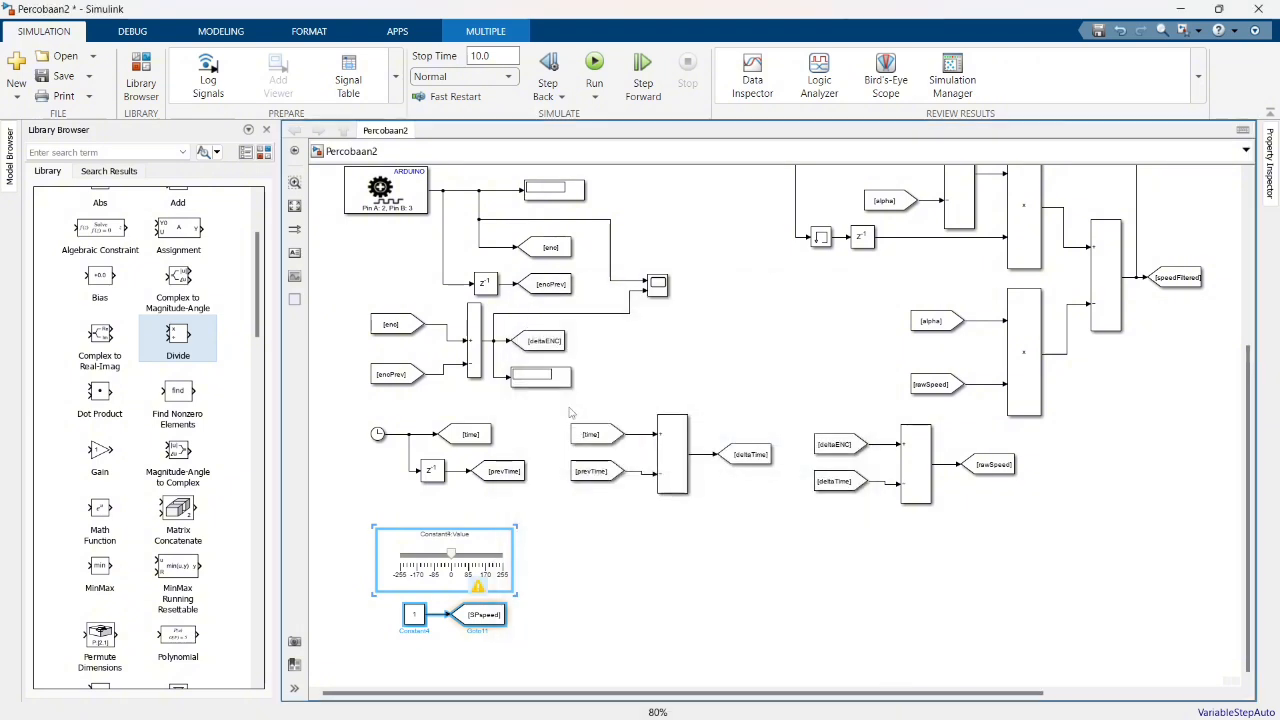
left_click(610, 592)
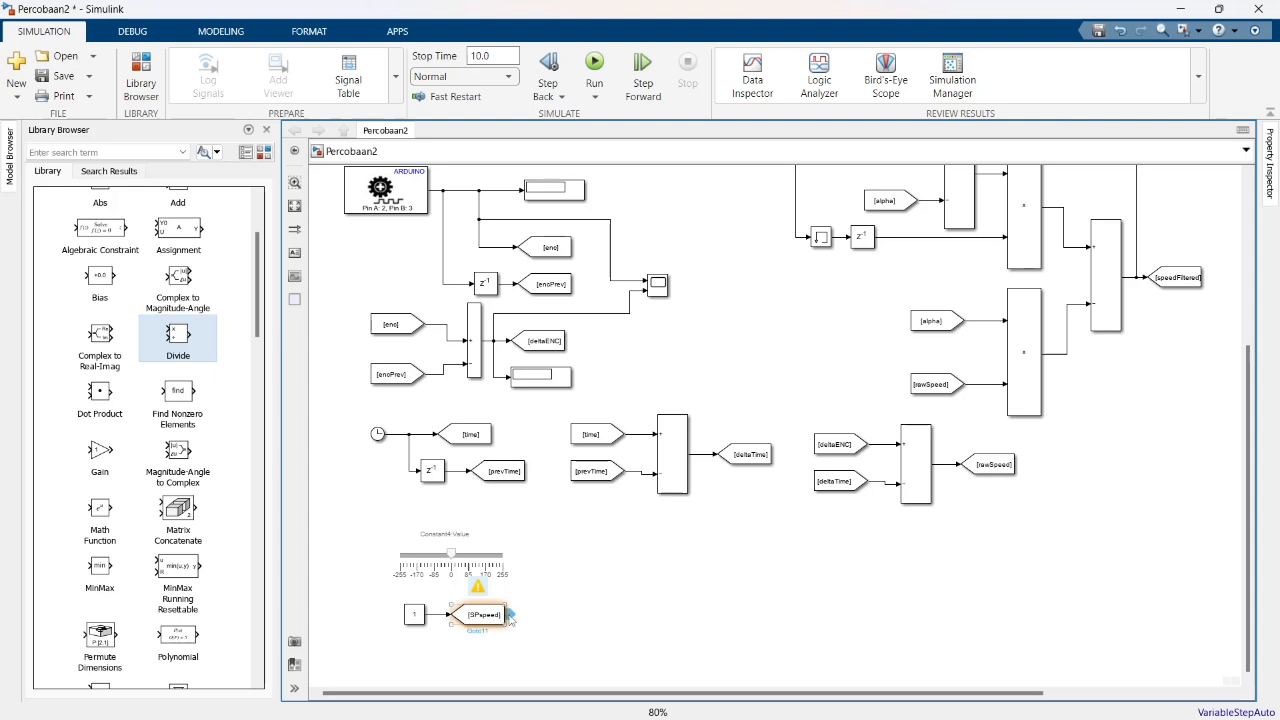
Create a From block for SPspeed beside its Goto block and add a Sum block beyond it
left_click_drag(511, 615, 563, 621)
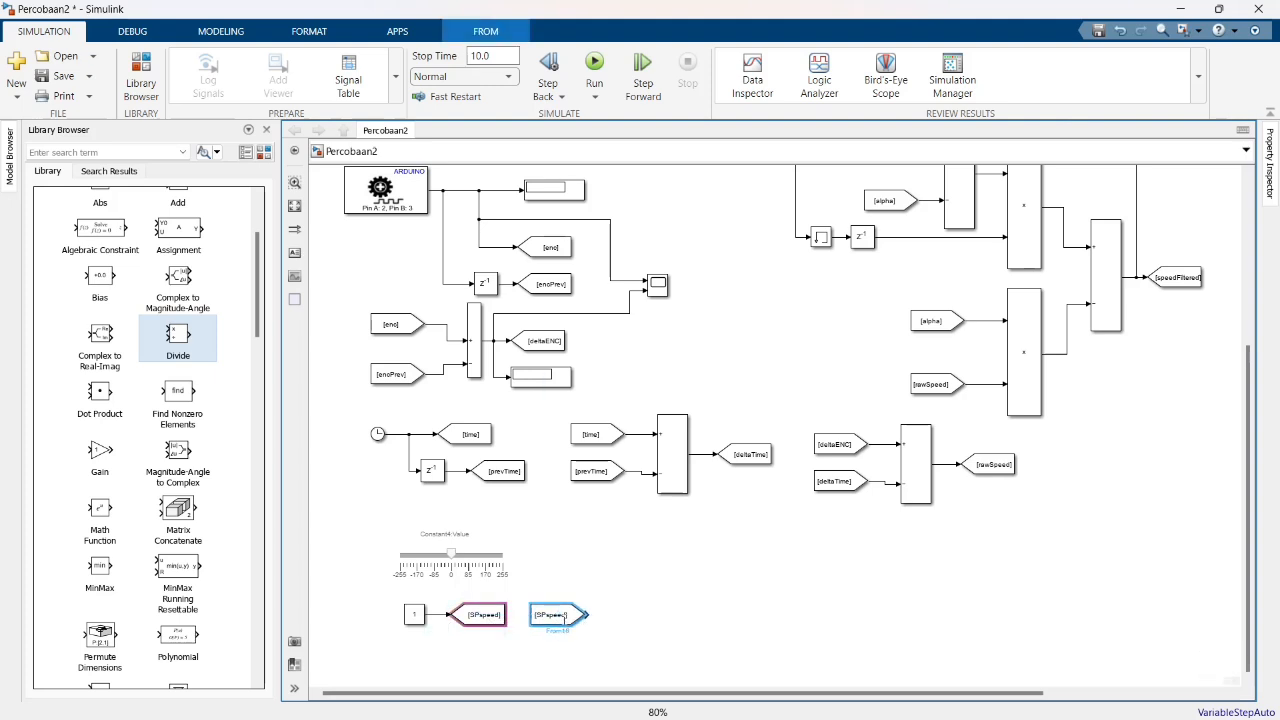
double_click(671, 621)
type("sum")
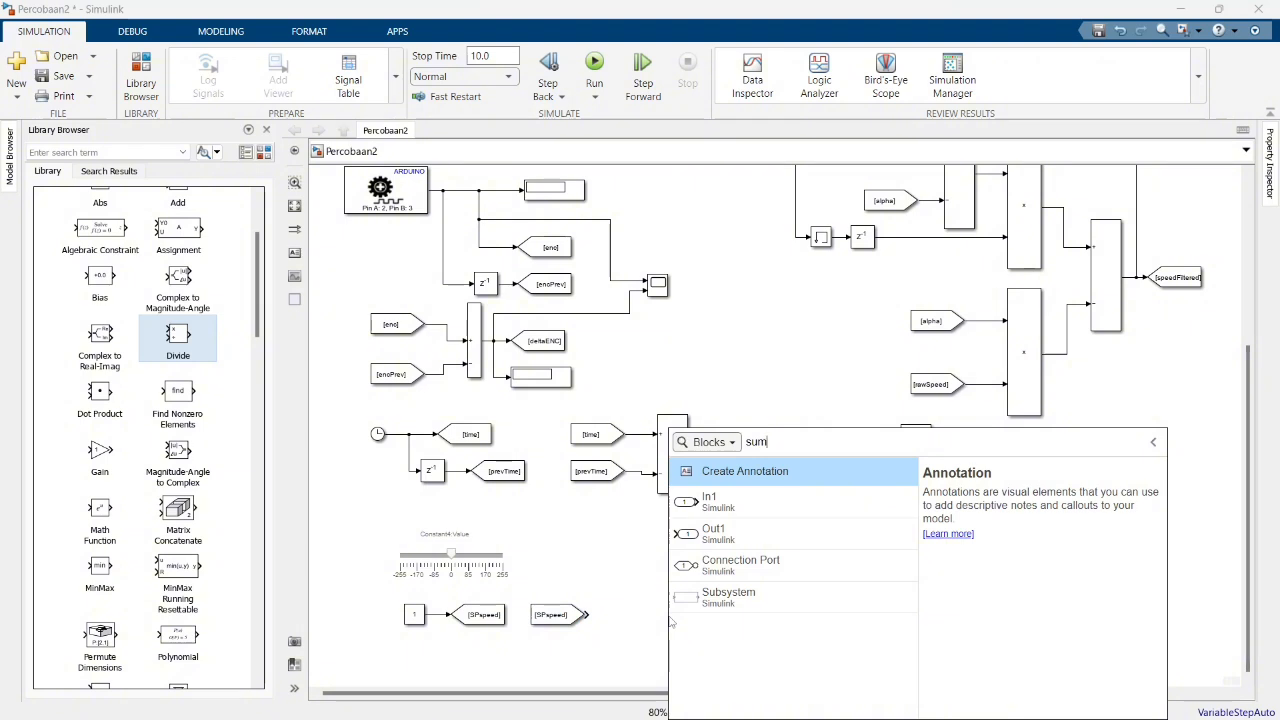
key("Return")
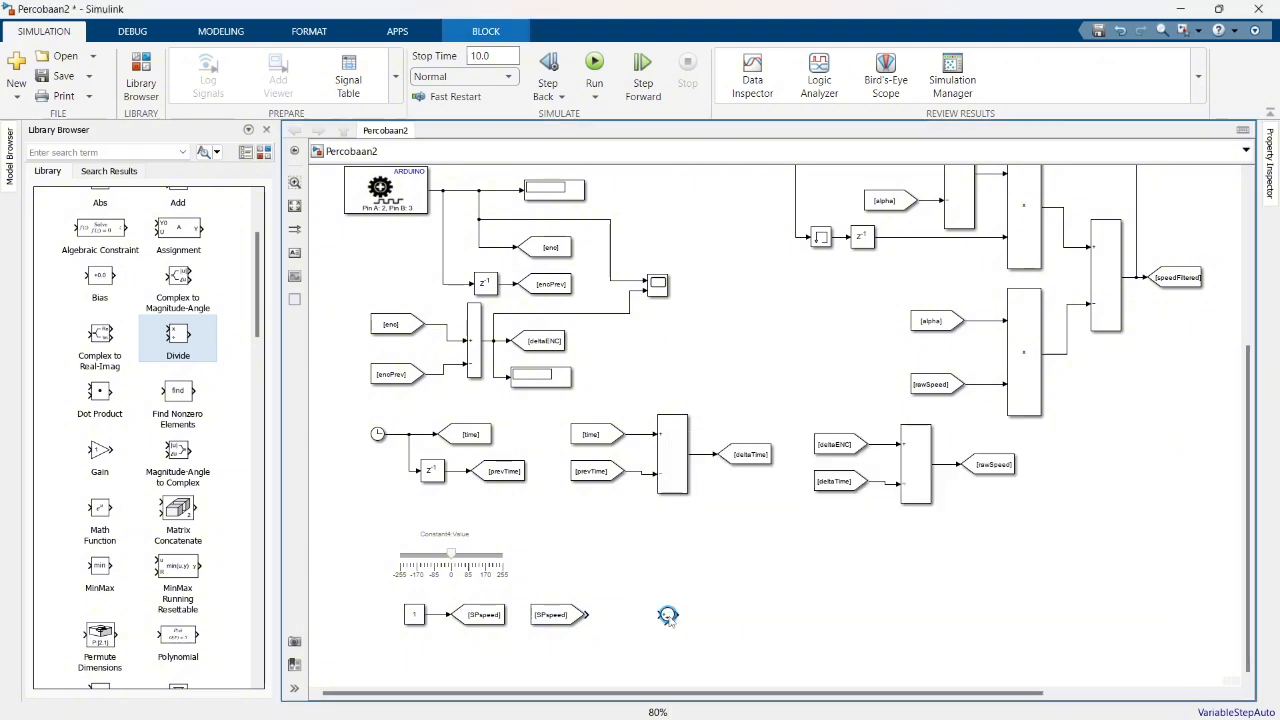
Add a PID Controller block after the Sum block and connect the SPspeed From block, Sum and PID Controller in series
double_click(785, 589)
type("pid")
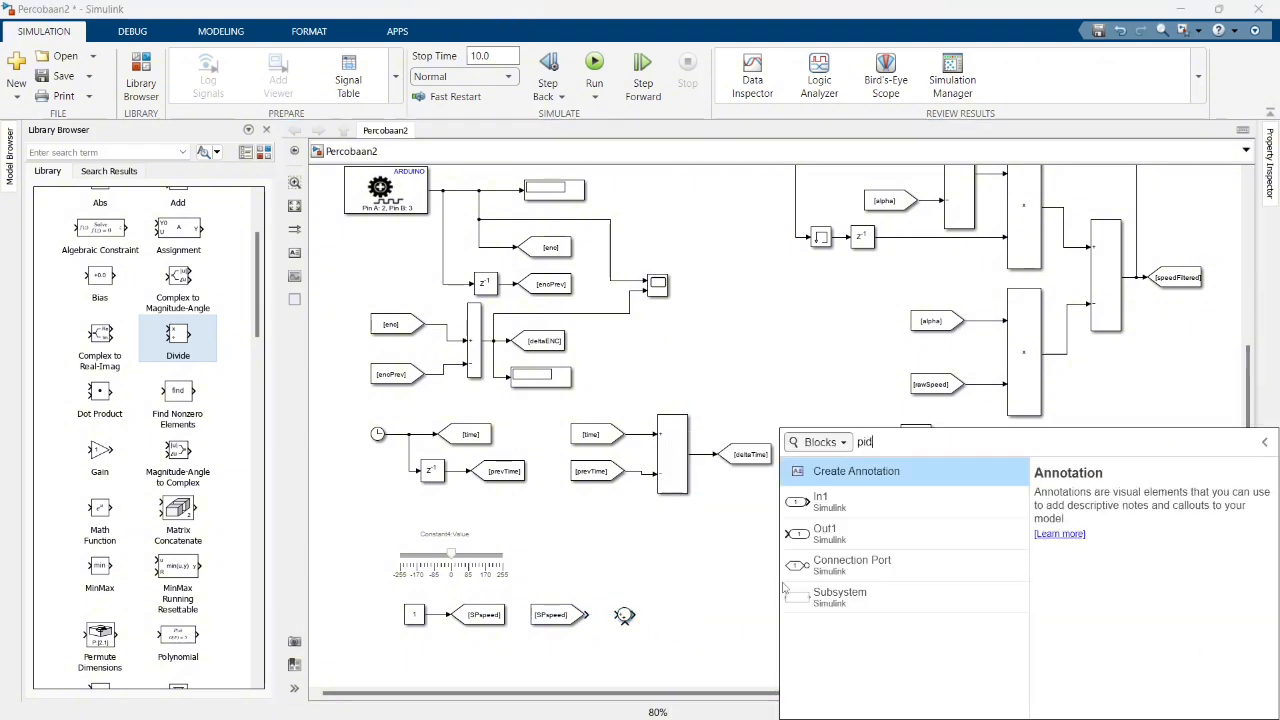
key("Return")
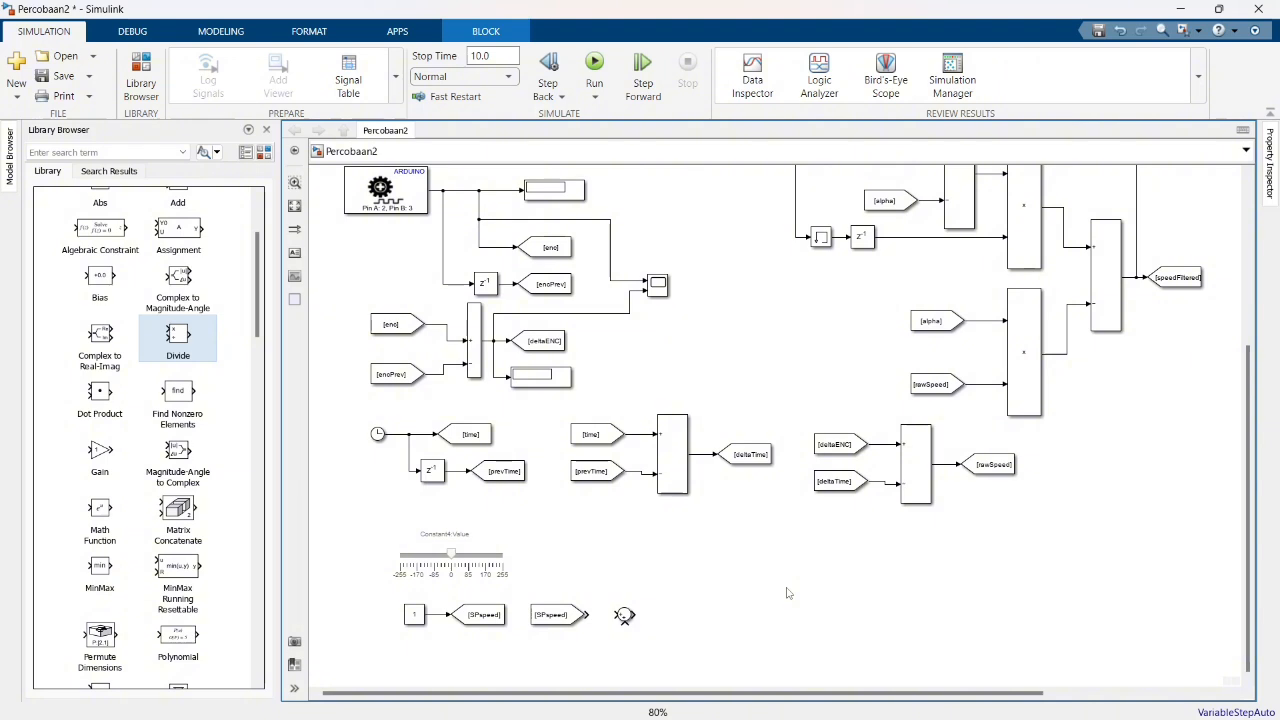
left_click_drag(783, 584, 678, 620)
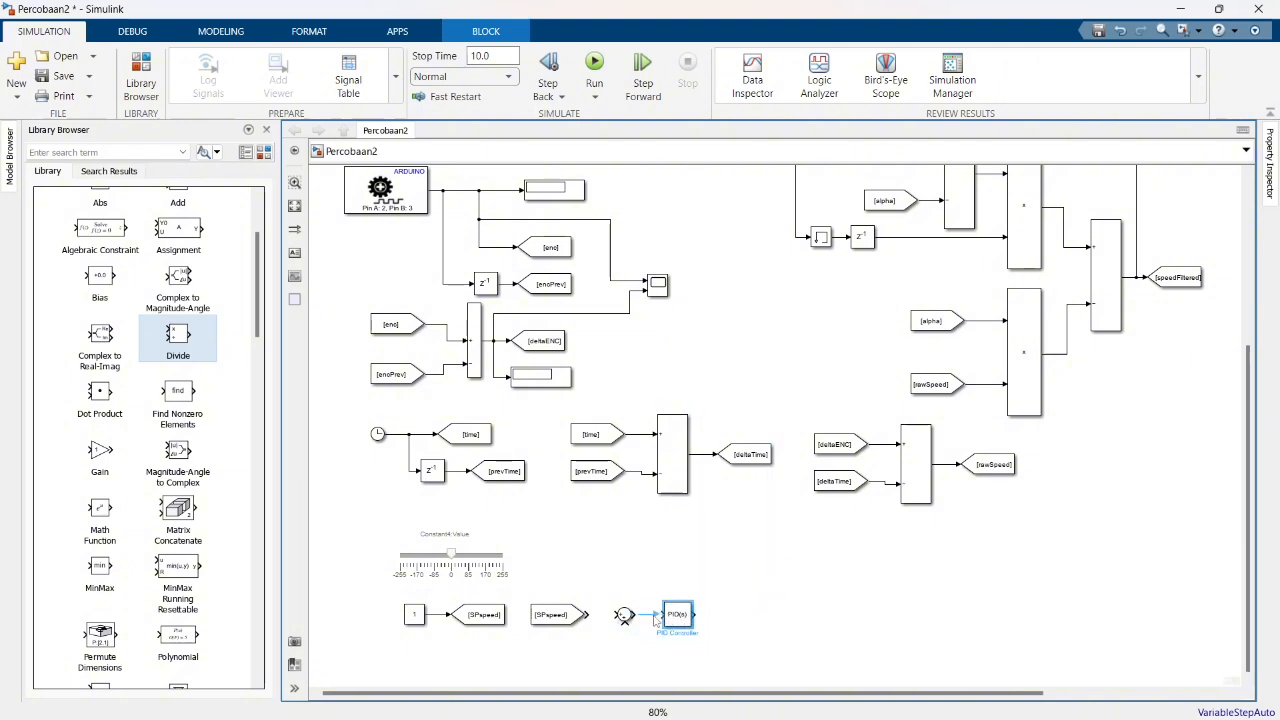
left_click(653, 614)
left_click_drag(586, 615, 622, 614)
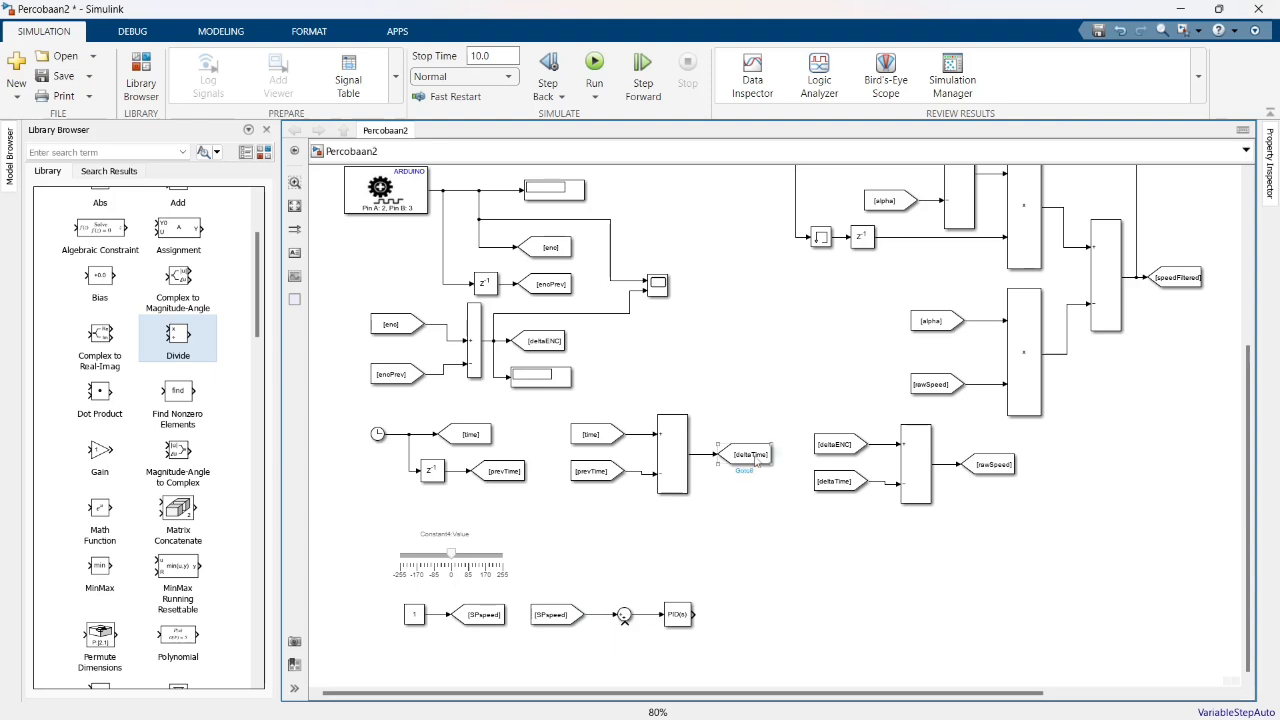
key("ctrl+v")
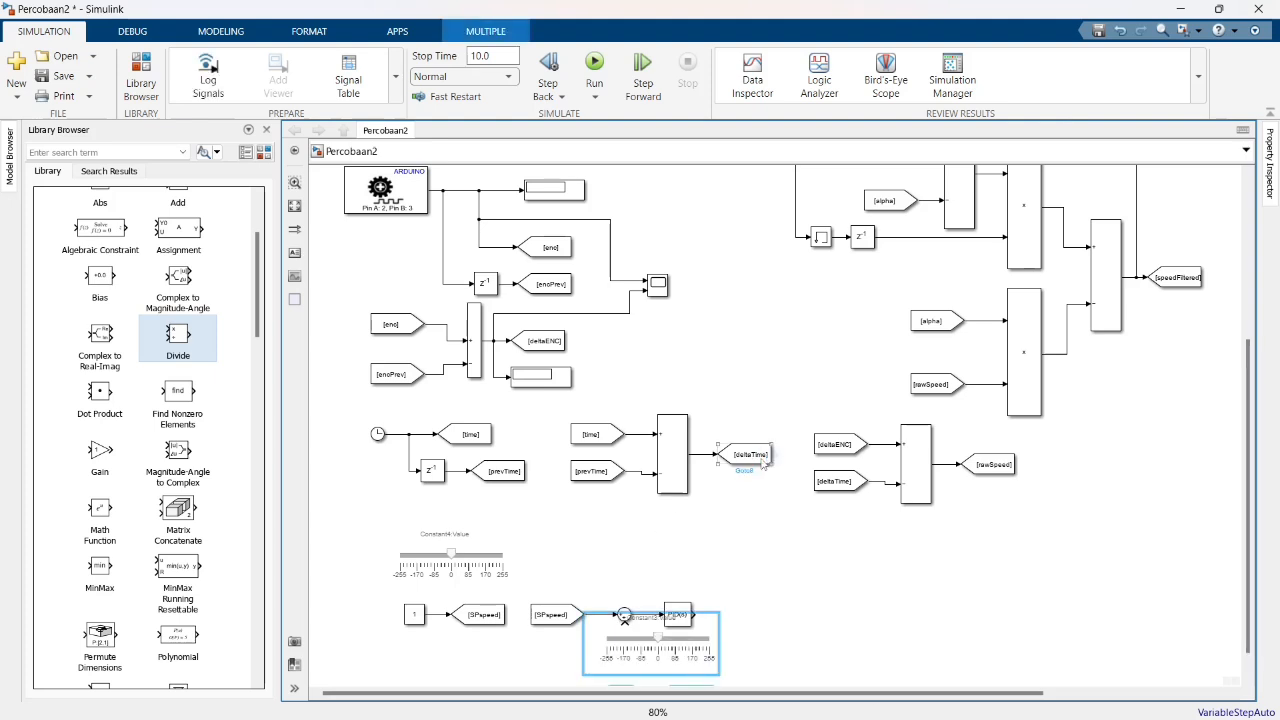
left_click(769, 501)
left_click_drag(690, 656, 838, 598)
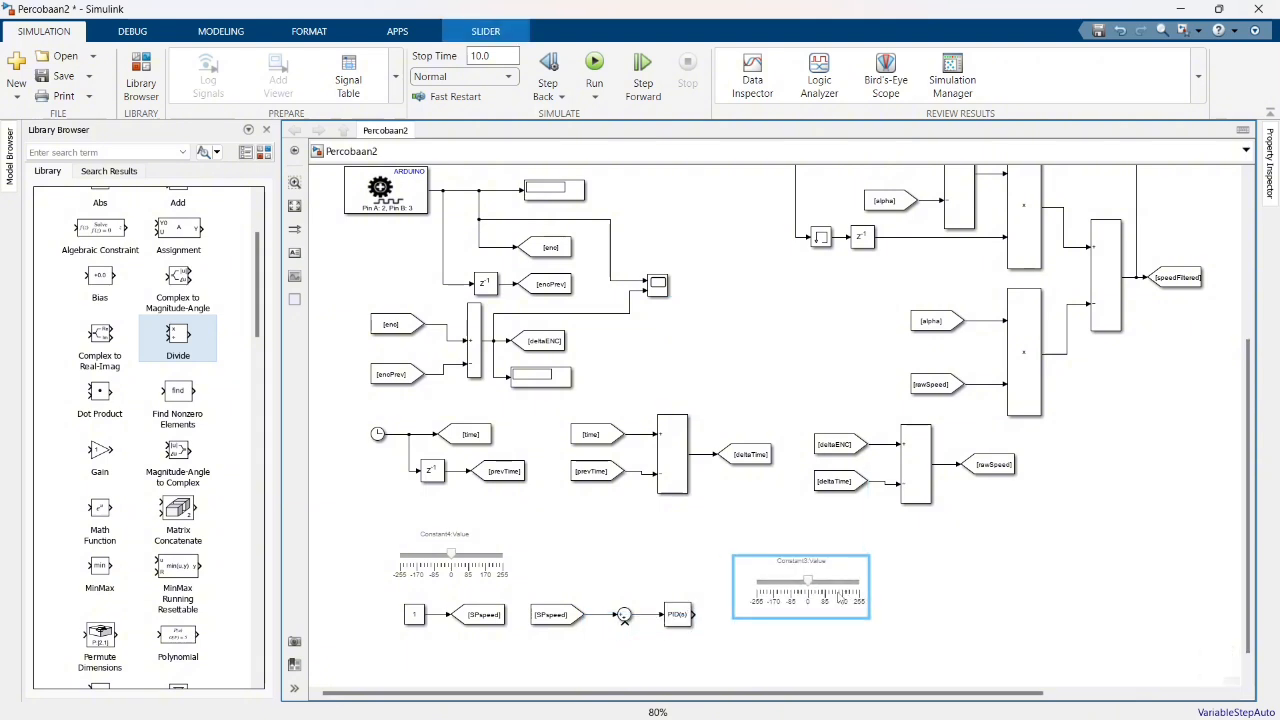
key("Delete")
Duplicate the deltaTime Goto block and place the copy beyond the PID Controller's output
left_click(760, 463)
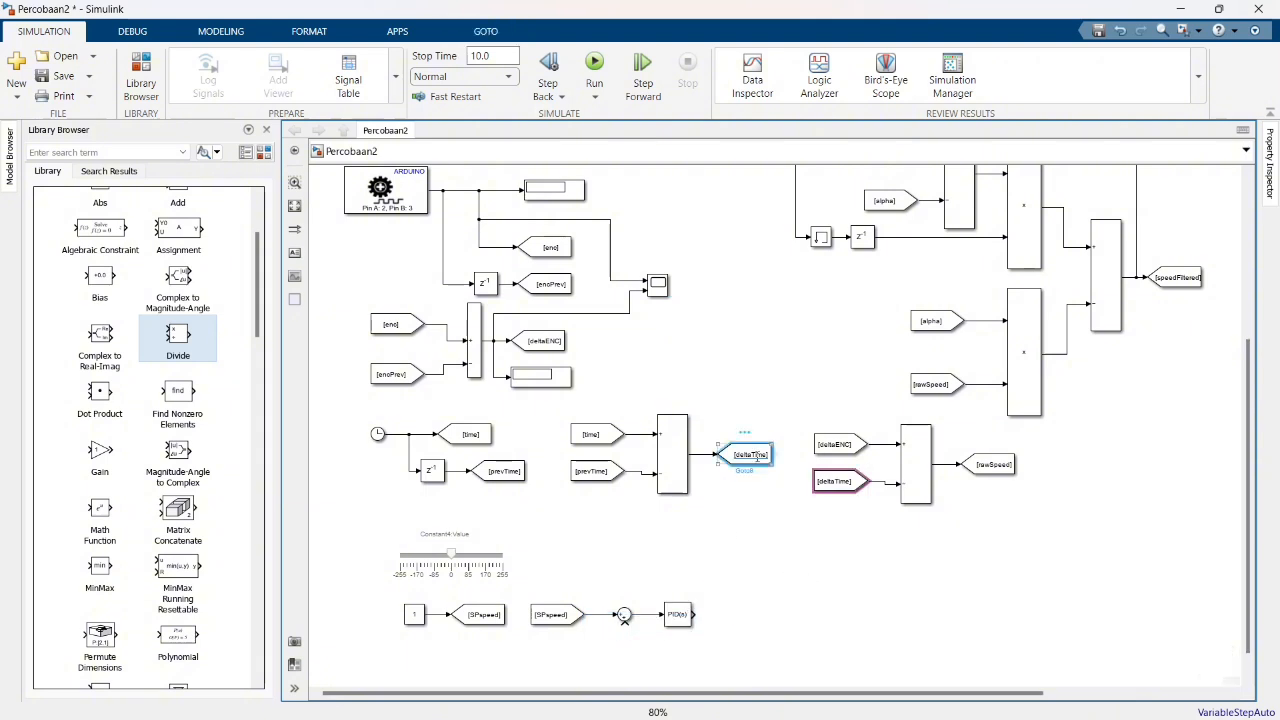
key("ctrl+c")
key("ctrl+v")
left_click_drag(760, 468, 755, 614)
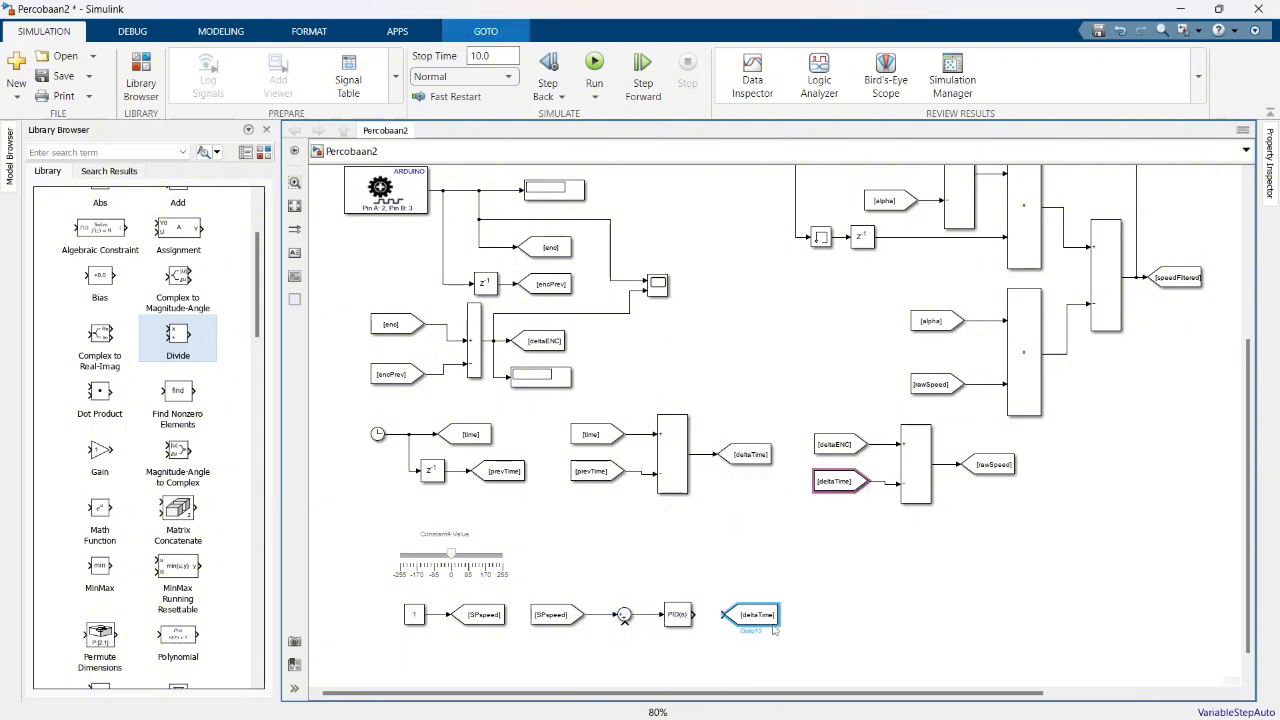
Set the copied Goto block's tag to PWM and connect the PID Controller's output to it
double_click(757, 617)
double_click(885, 490)
type("pw")
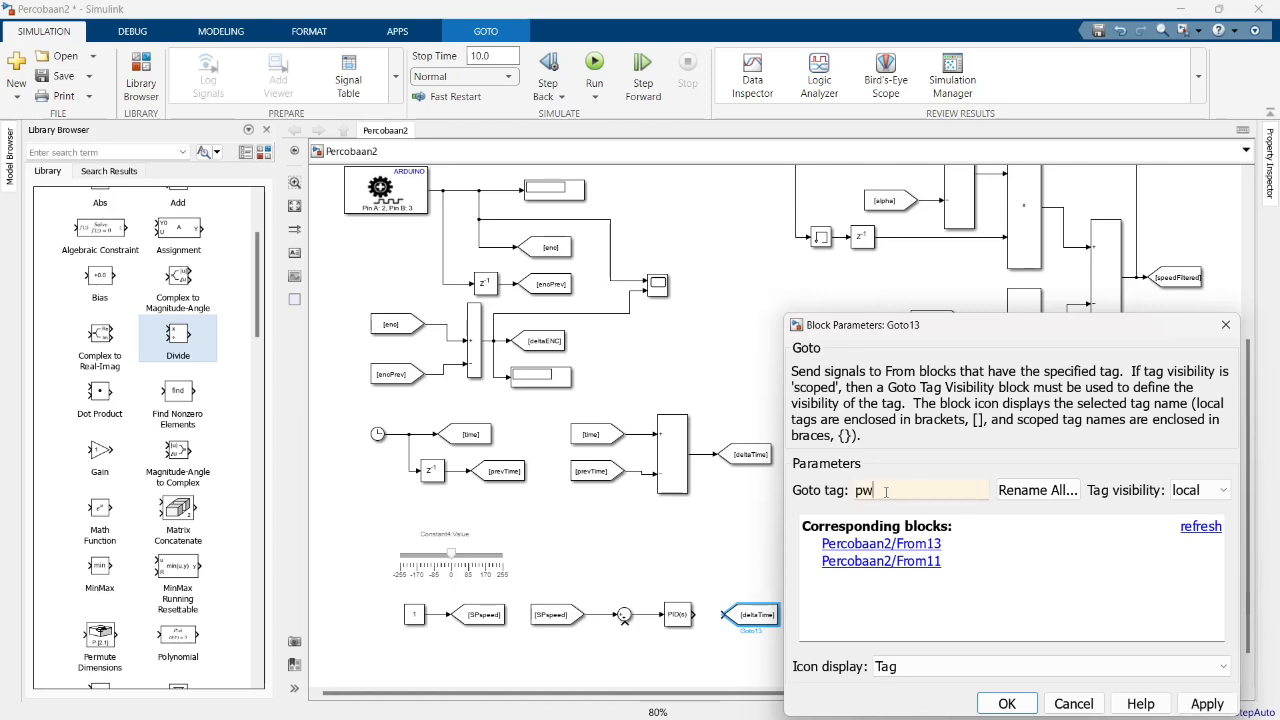
key("BackSpace")
key("BackSpace")
key("Caps_Lock")
type("PWM")
key("Return")
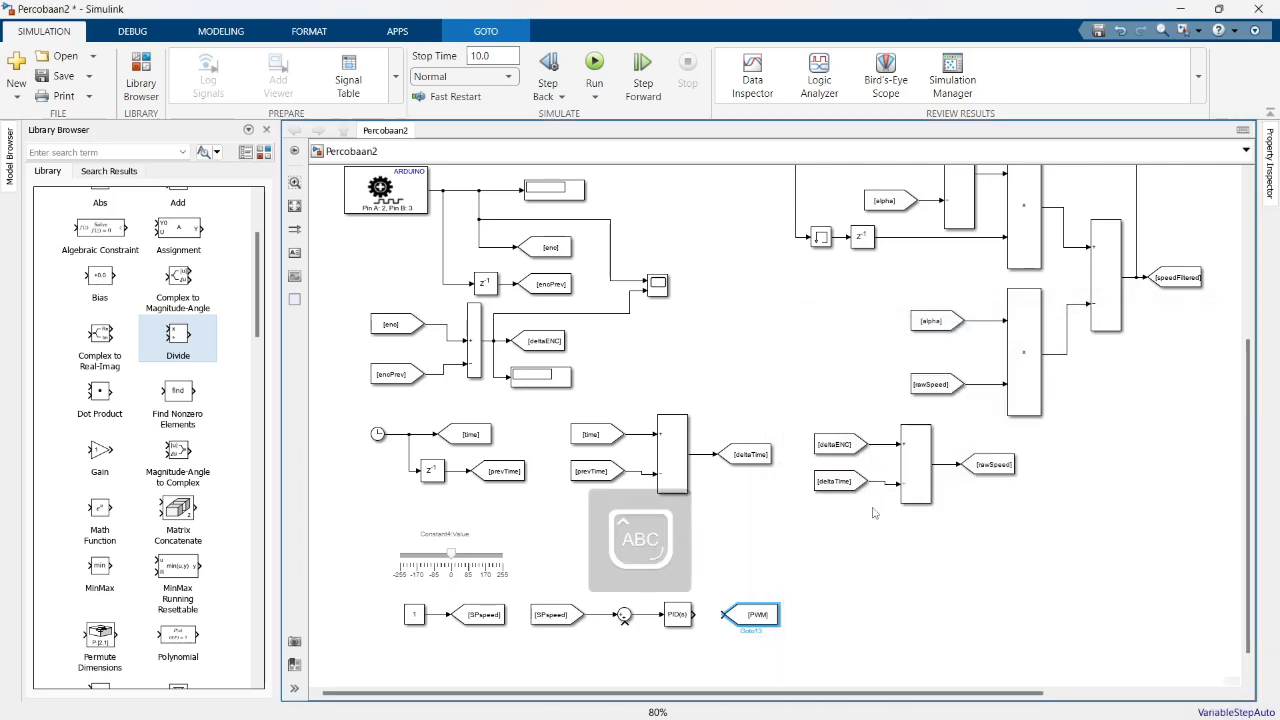
left_click(762, 630)
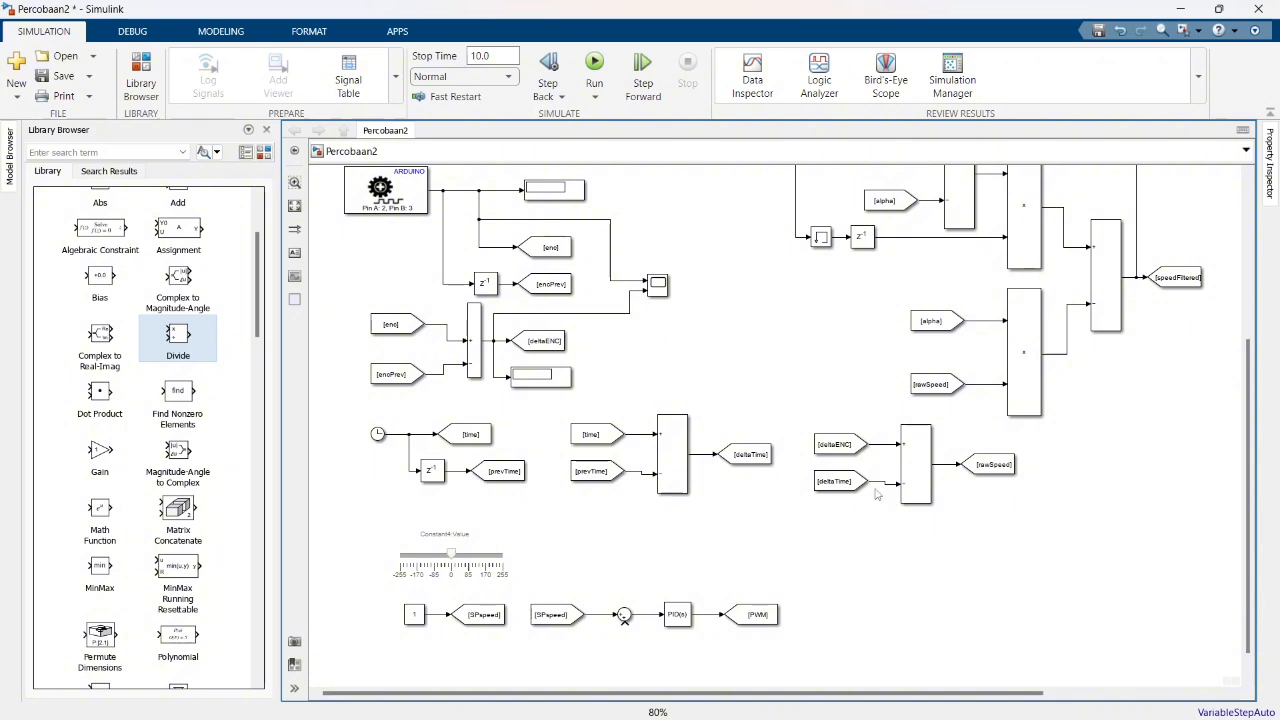
Copy the time From block beside the PWM Goto block, set its tag to speed and connect it to the Sum block's free input
left_click(598, 440)
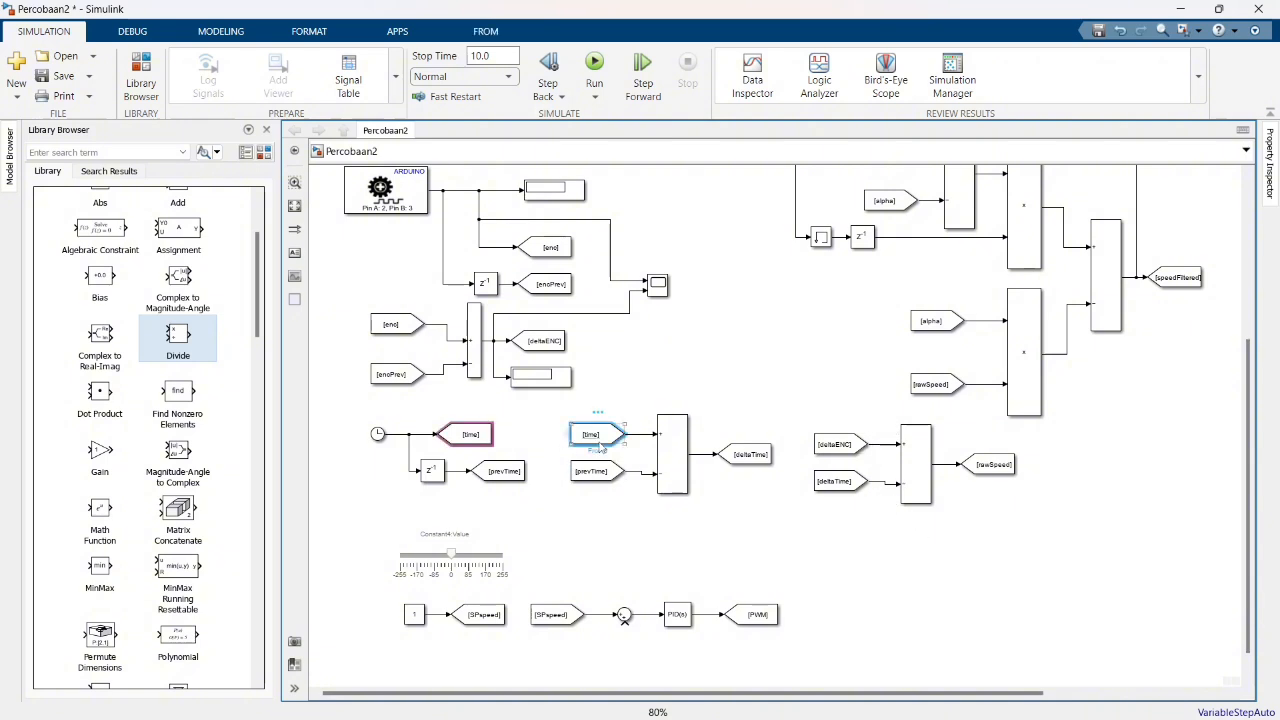
left_click_drag(598, 440, 828, 619)
left_click(829, 613)
scroll(829, 605, "up", 1)
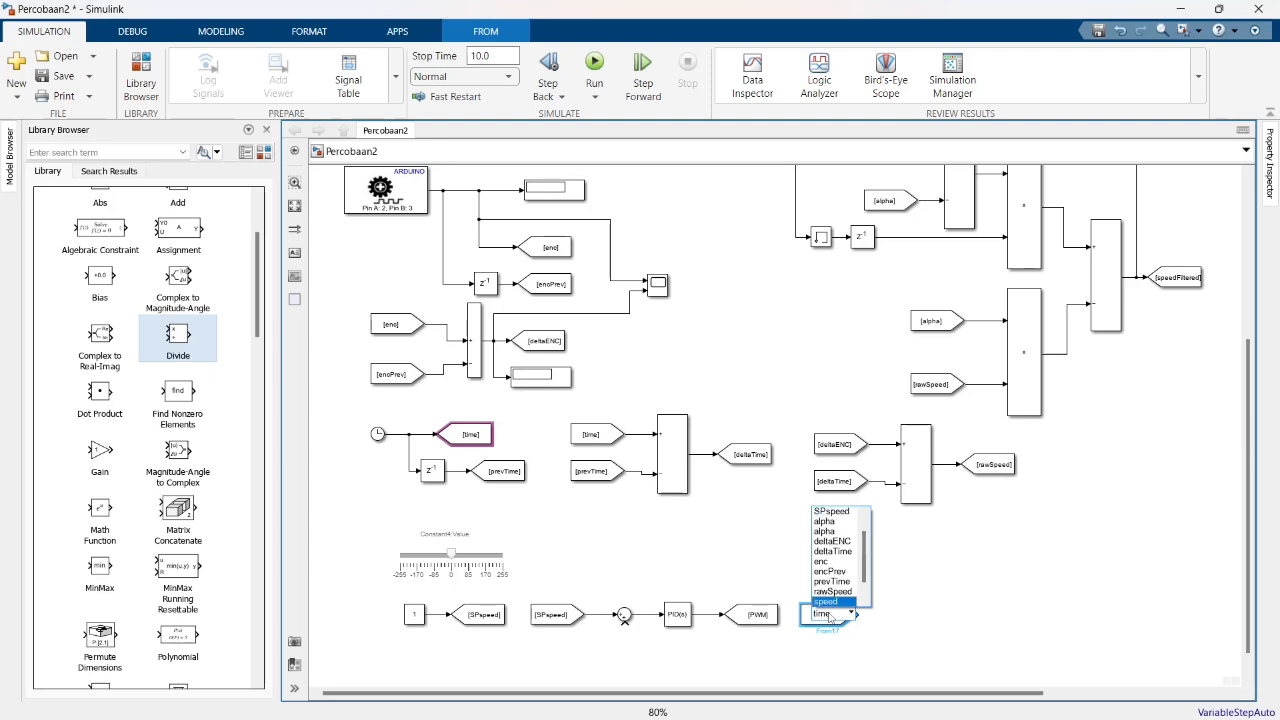
left_click(829, 605)
left_click_drag(857, 615, 624, 558)
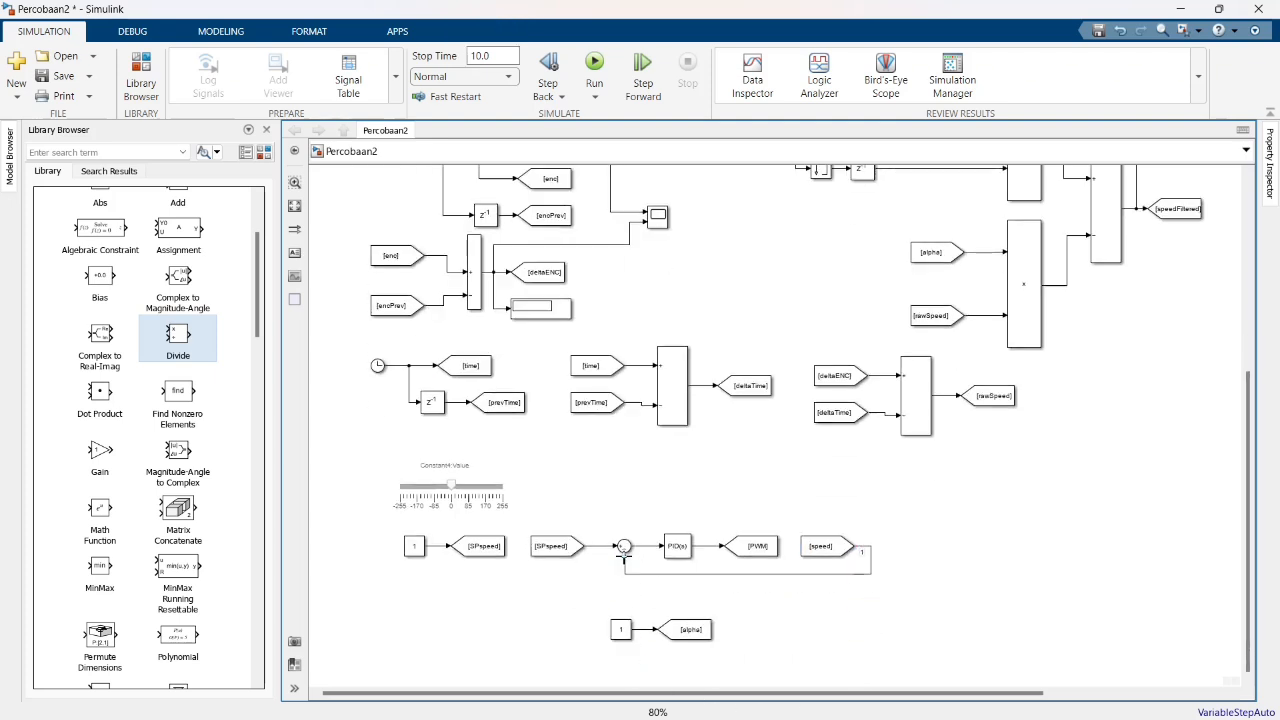
Delete the stray constant and alpha Goto block below the PID loop
double_click(591, 611)
key("Escape")
left_click_drag(591, 611, 722, 646)
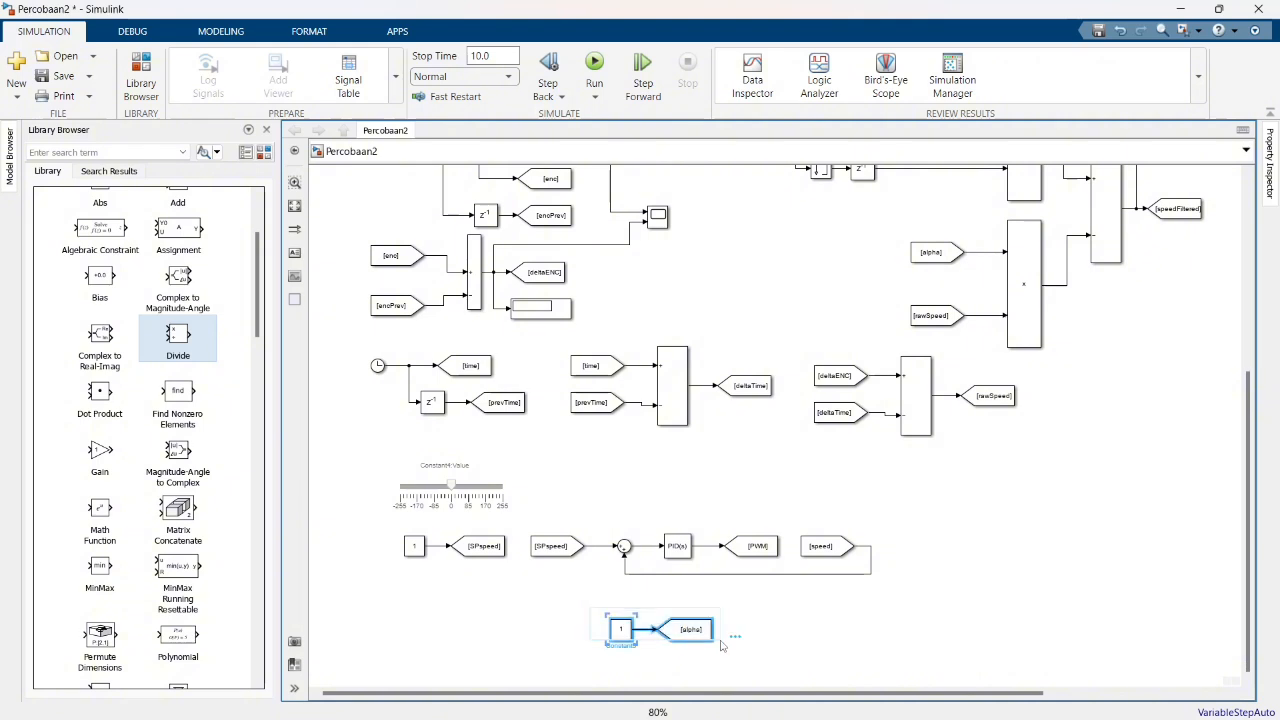
key("Delete")
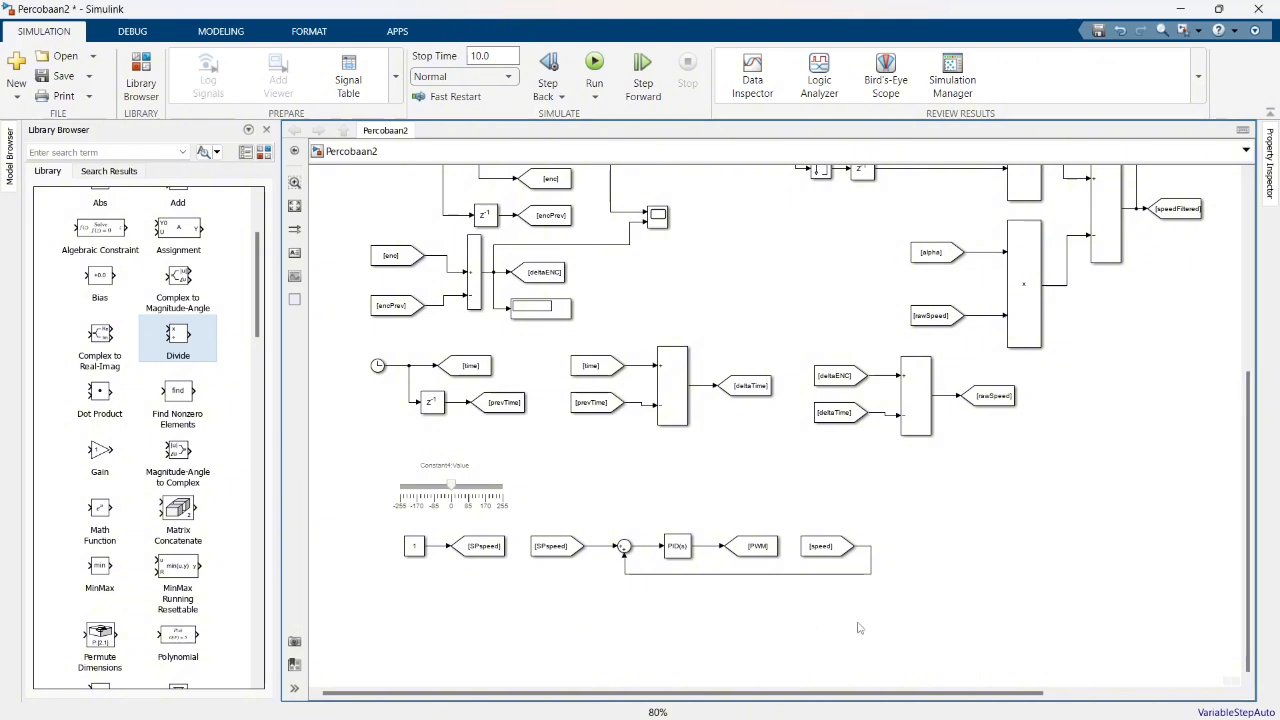
Add two copies of the Display block above the PID loop, connecting one to the Sum block's output and the other to the PID Controller's output
left_click(547, 316)
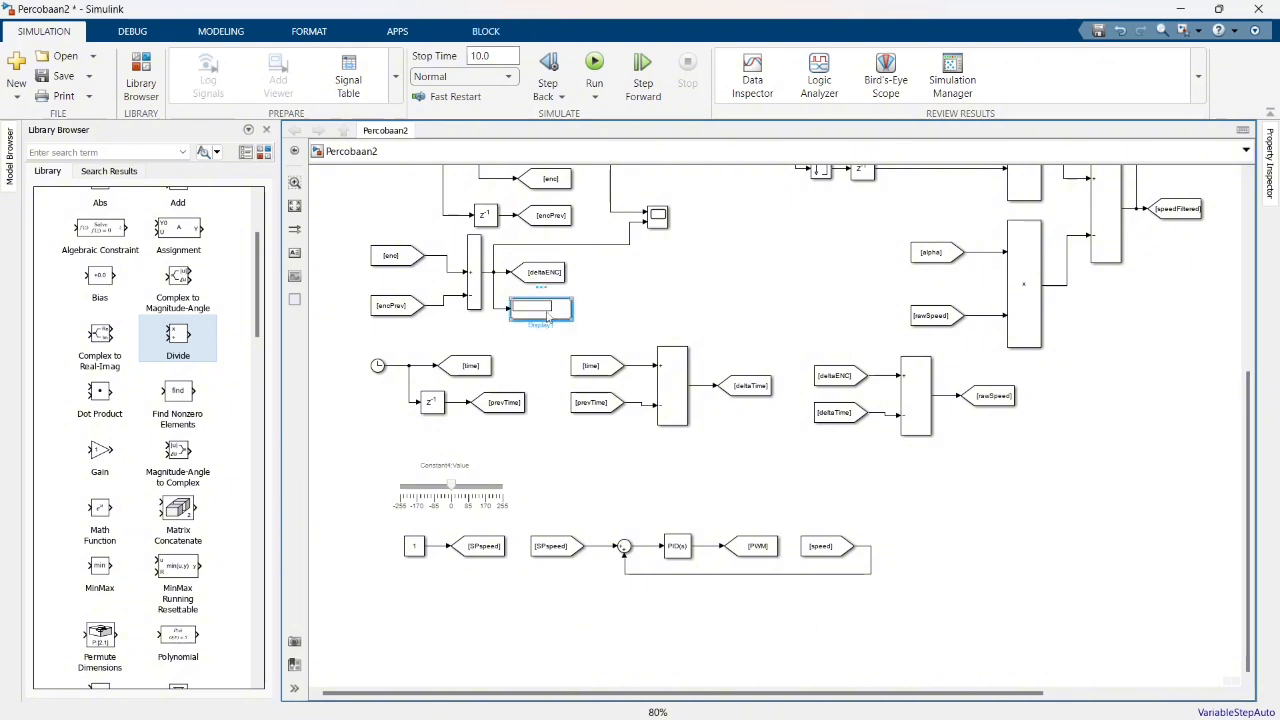
left_click_drag(566, 331, 722, 510)
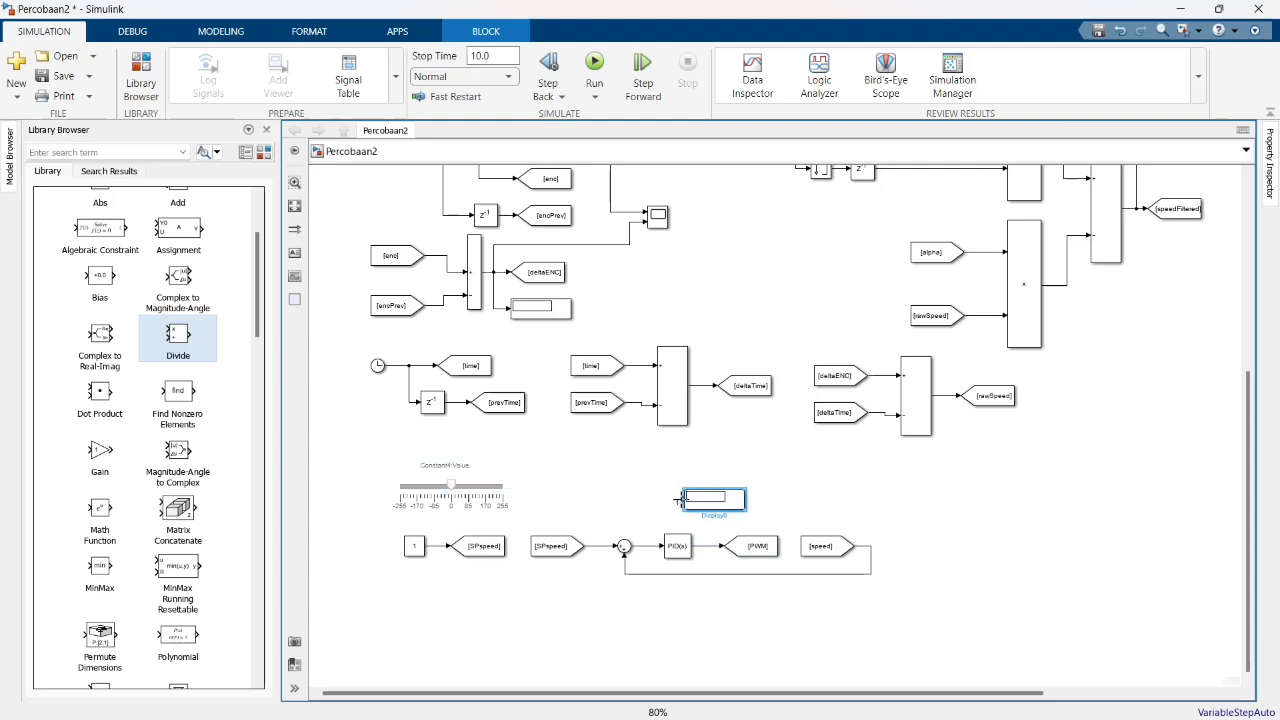
left_click(679, 500)
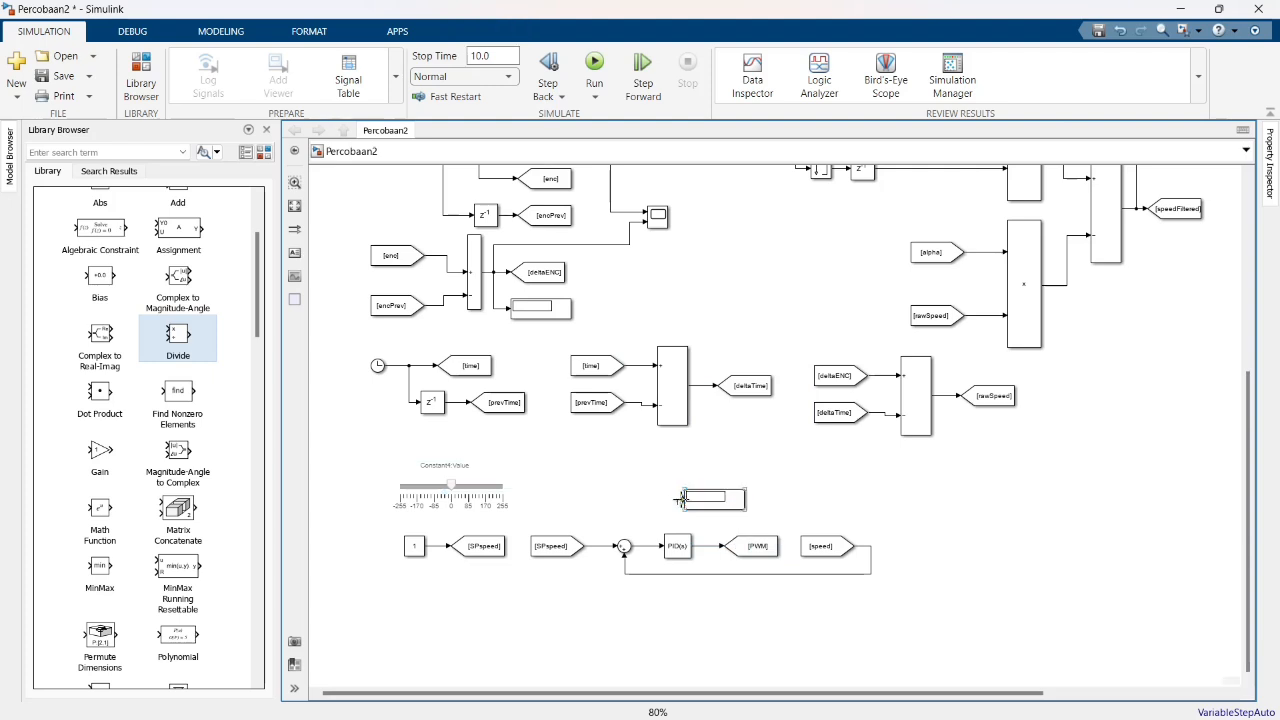
left_click_drag(682, 500, 647, 546)
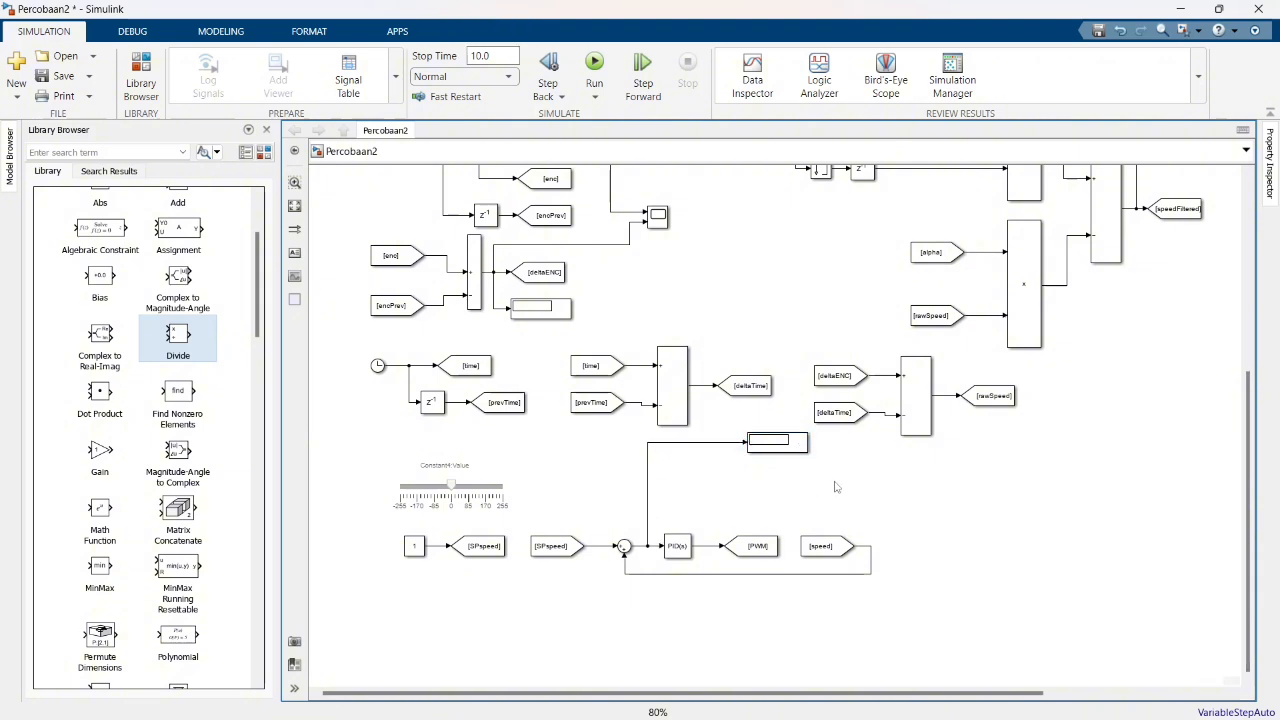
left_click(800, 452)
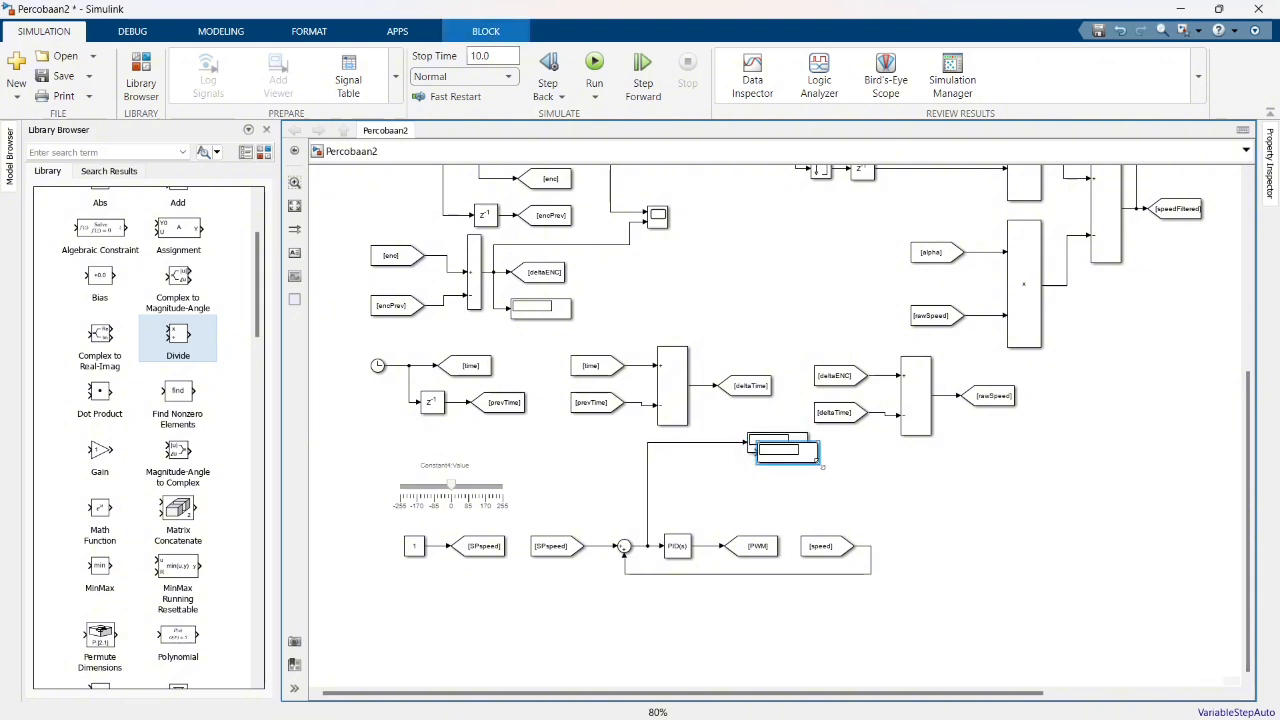
left_click_drag(818, 460, 707, 548)
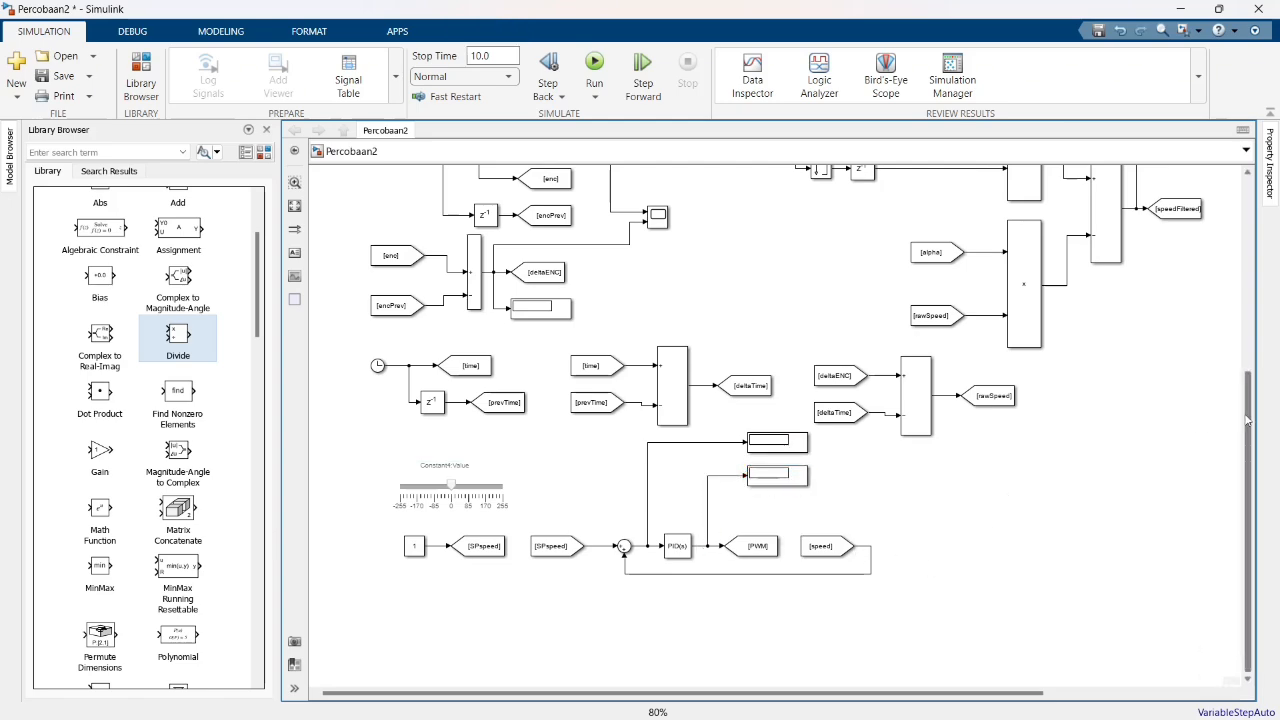
Duplicate the scope group with its speedFiltered and deltaENC From blocks and two displays, placing the copy beside the PID loop
left_click_drag(1240, 415, 1240, 223)
left_click_drag(940, 174, 1190, 345)
left_click_drag(1143, 288, 1093, 467)
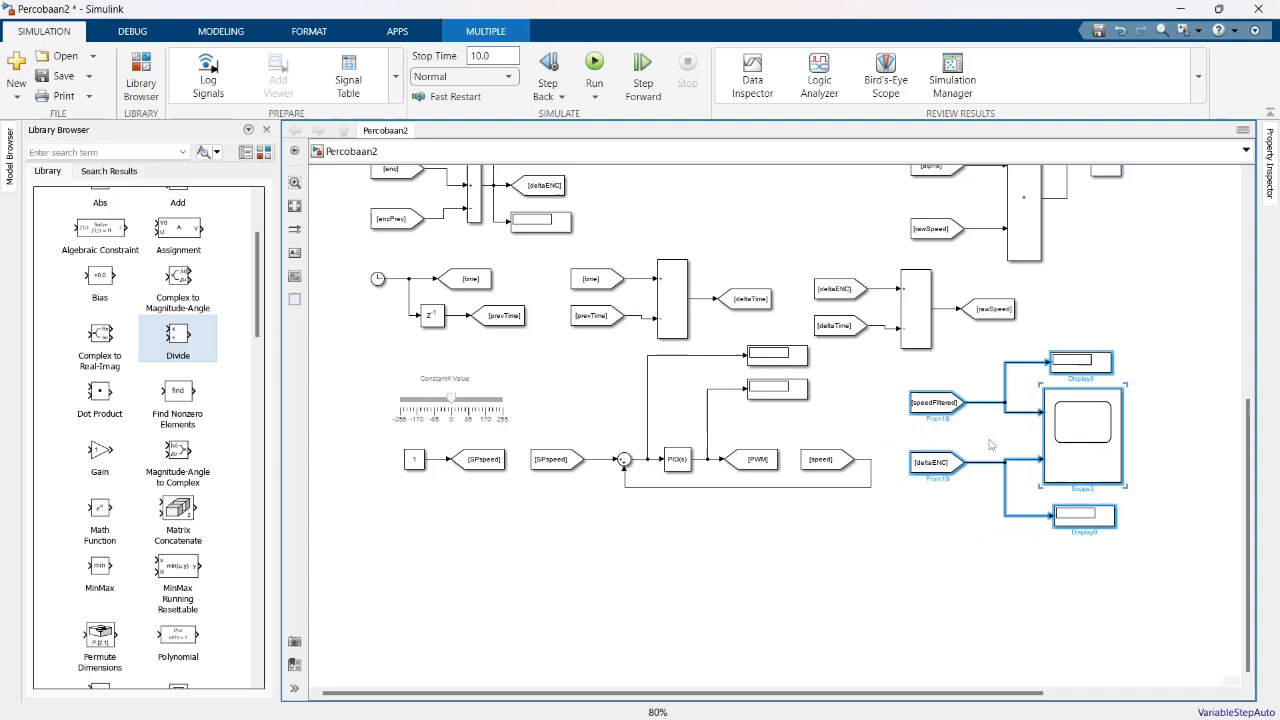
Set the copied scope group's upper From tag to SPspeed and its lower From tag to speed
left_click(933, 403)
left_click(930, 413)
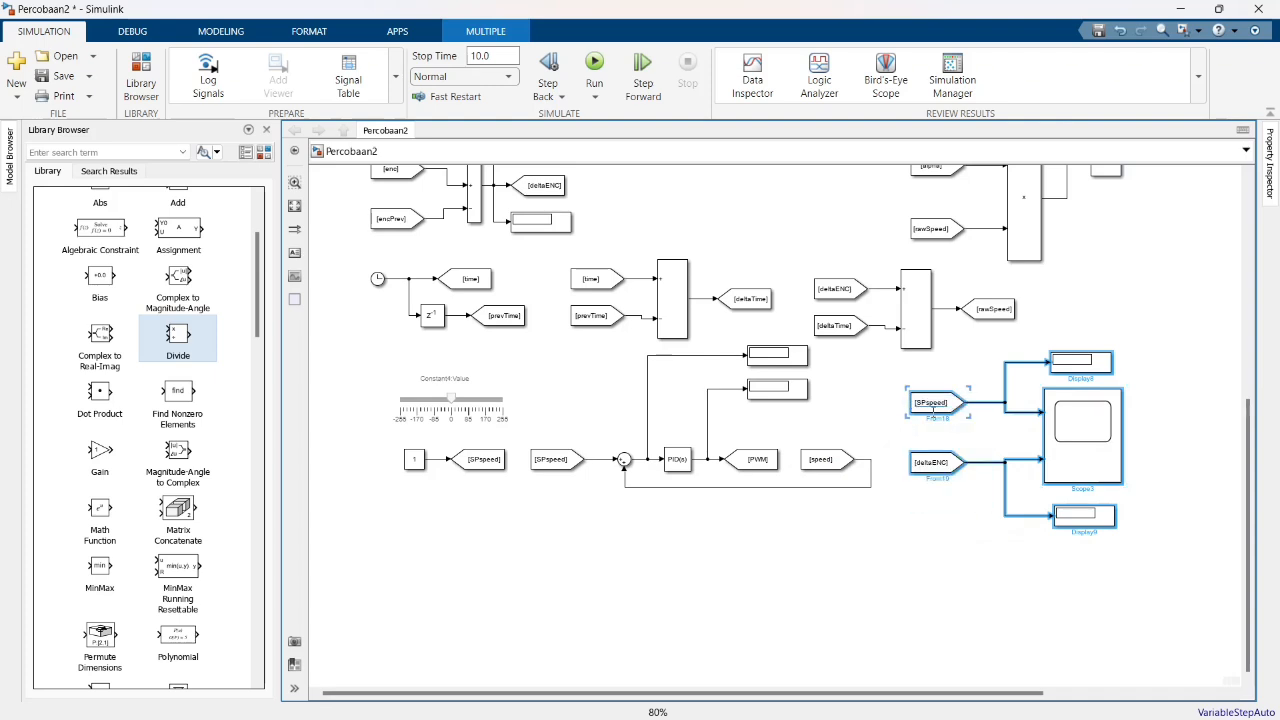
left_click(938, 463)
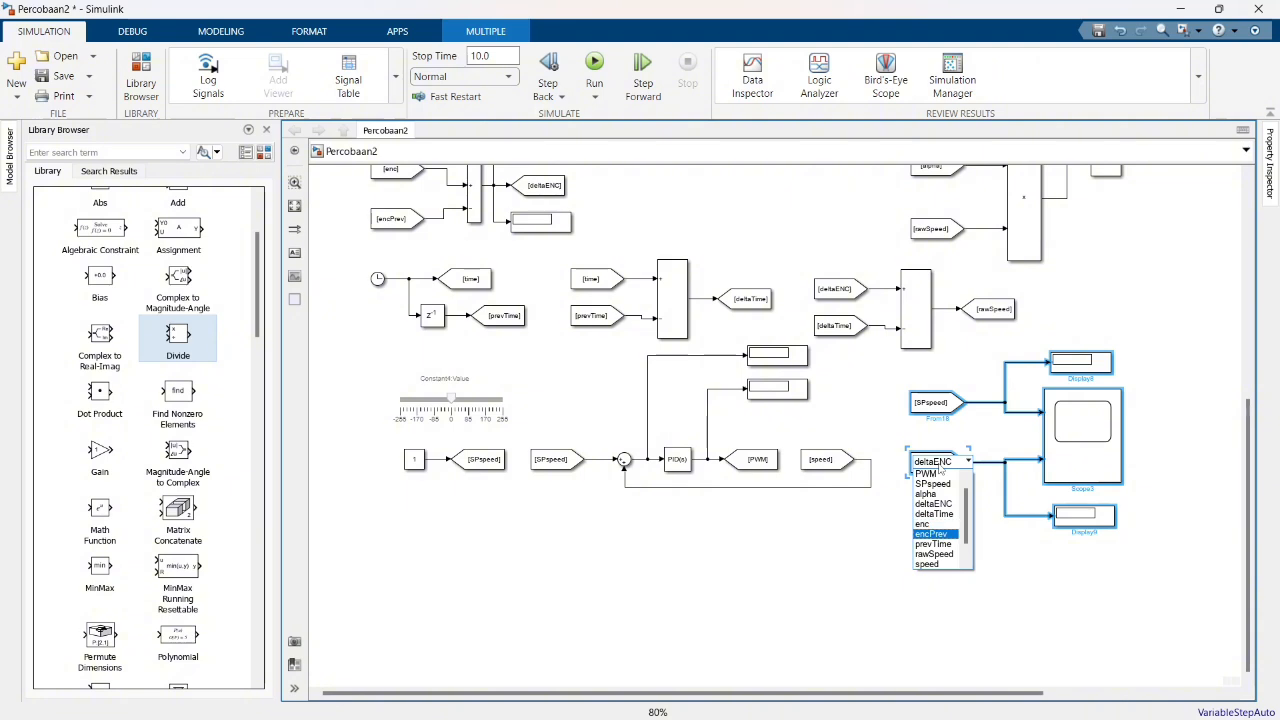
left_click(939, 466)
left_click(939, 463)
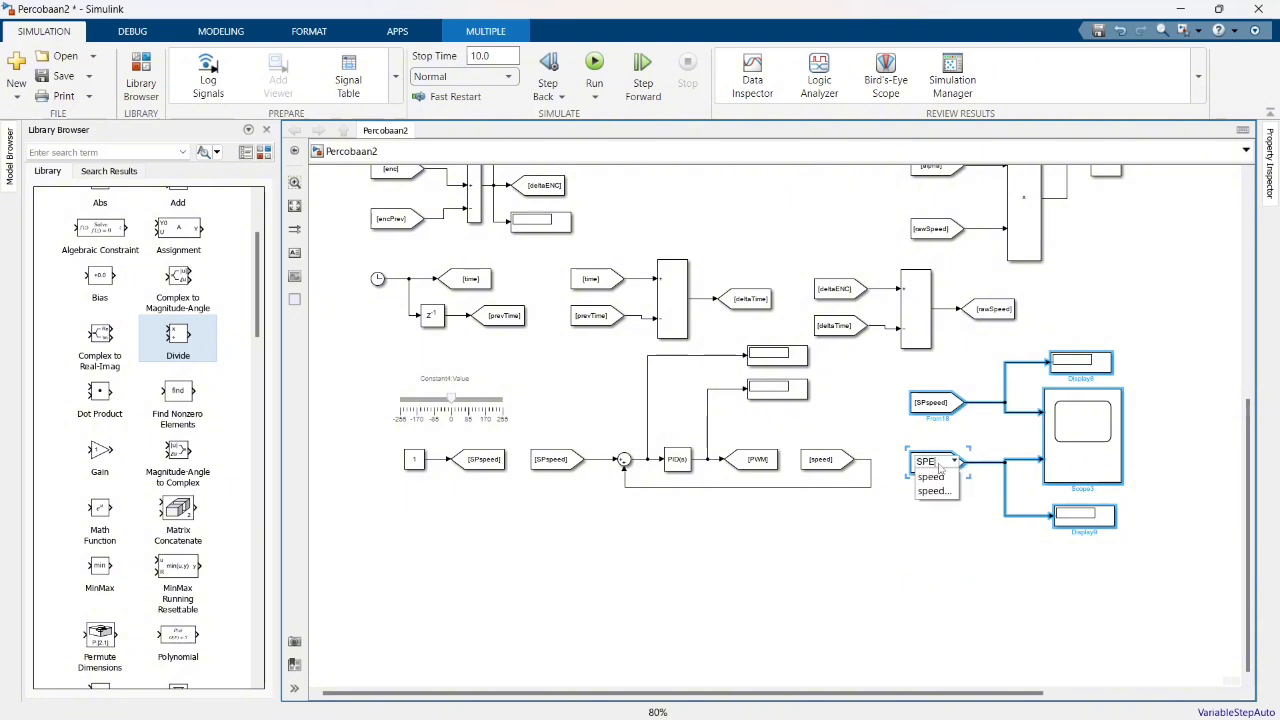
type("spee")
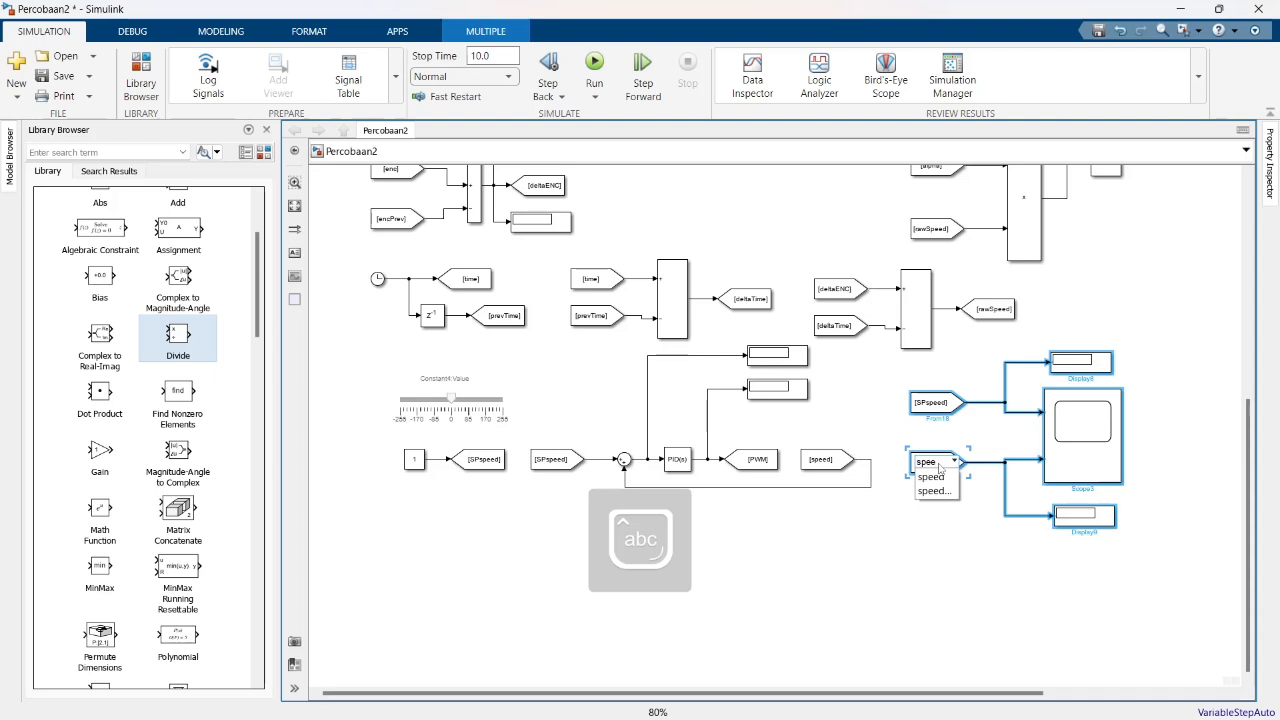
key("Return")
left_click(941, 467)
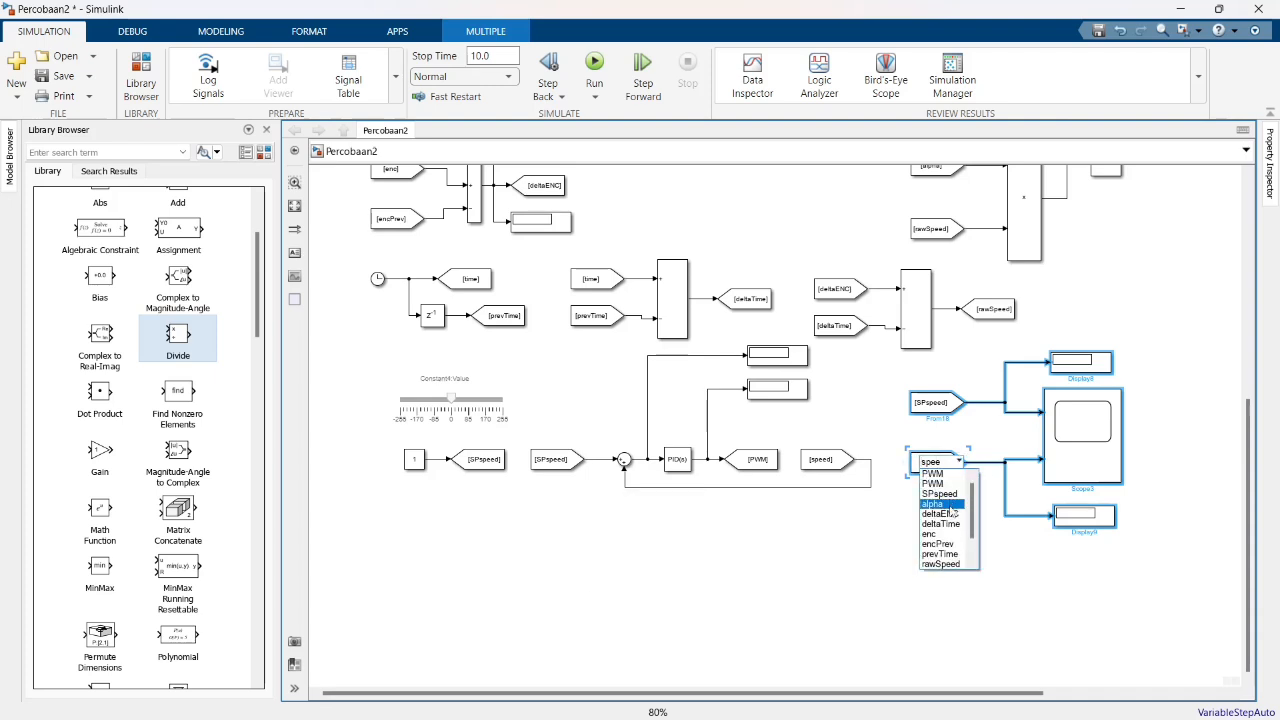
type("d")
key("Return")
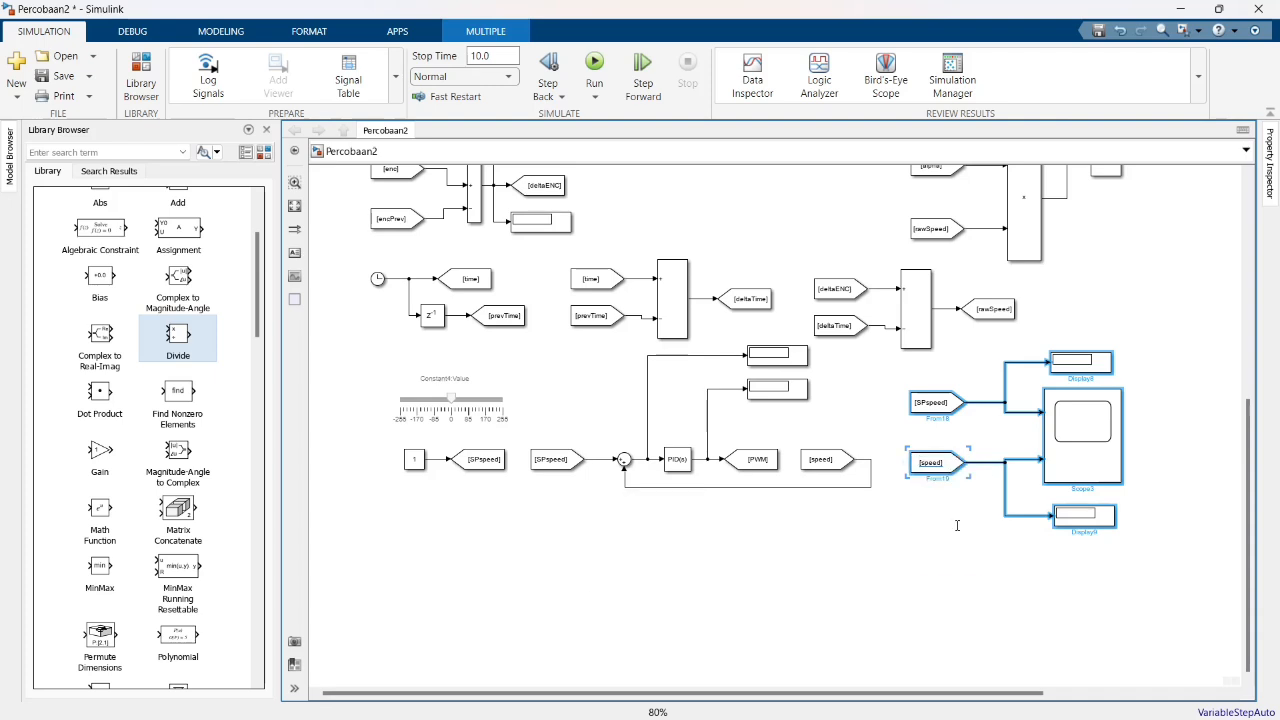
left_click(1223, 572)
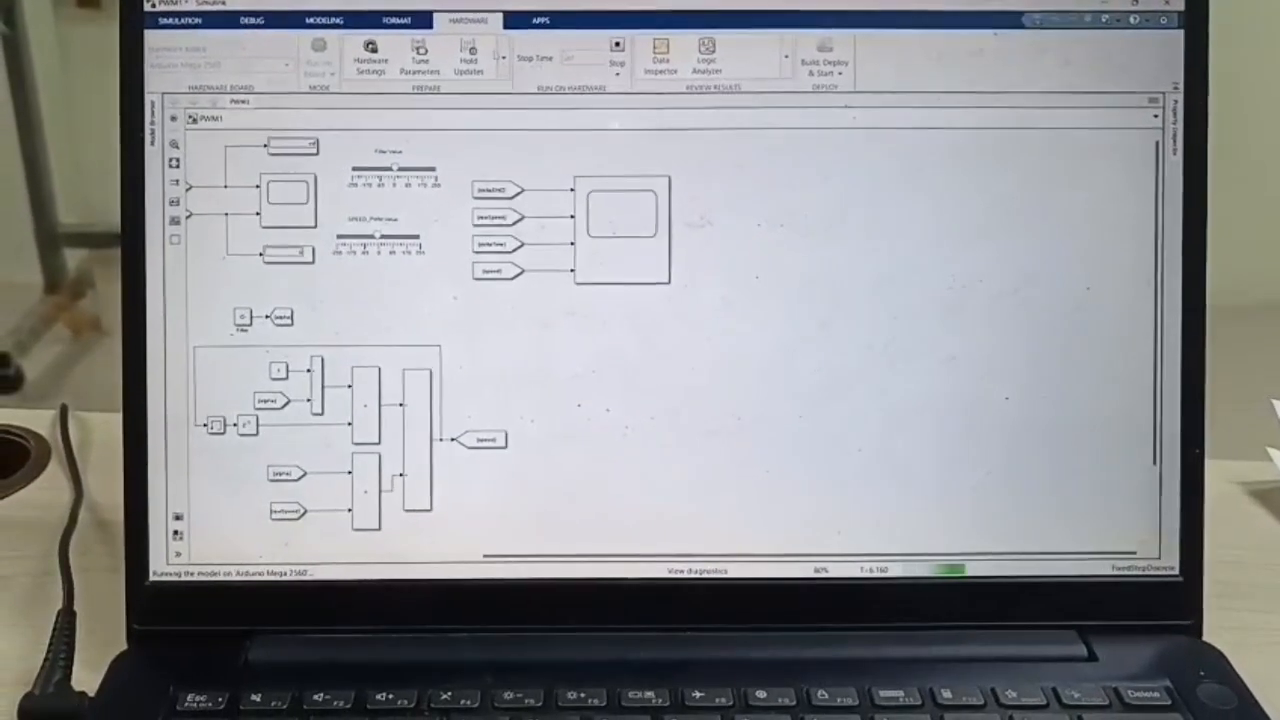
Open the scope between the two displays in the running PWM1 model and arrange its window side by side with the model
left_click(278, 217)
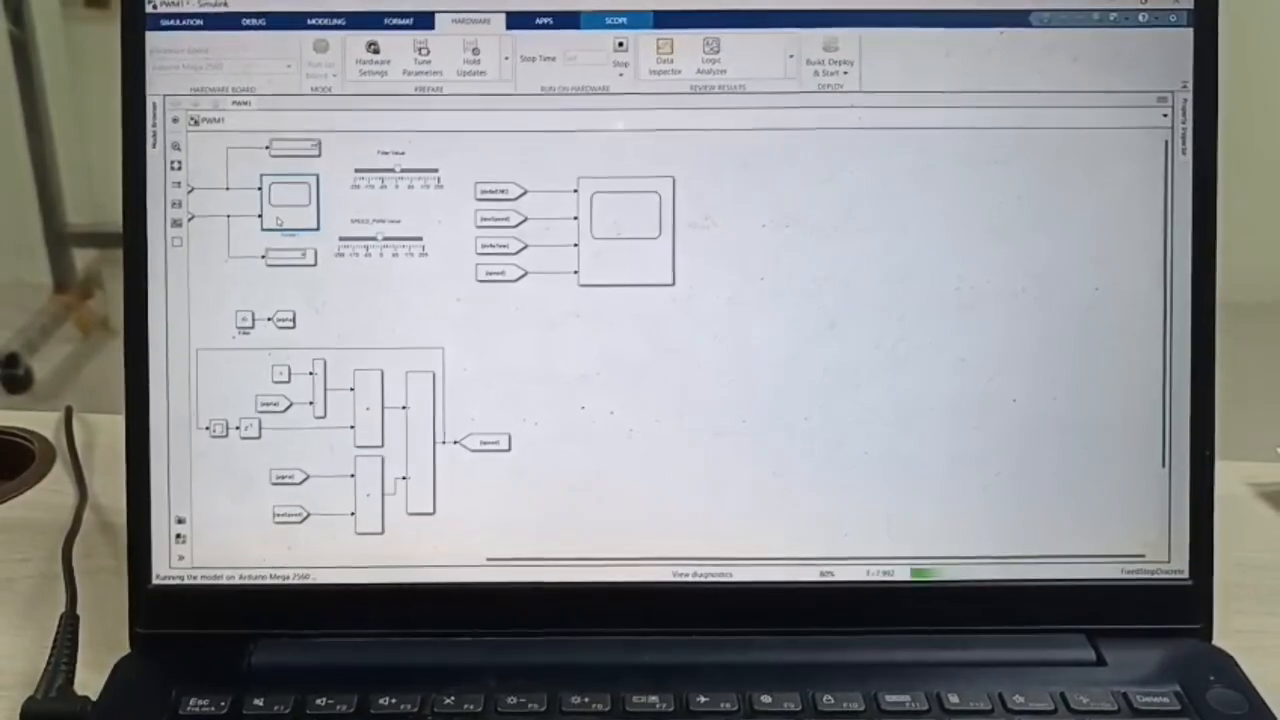
double_click(281, 219)
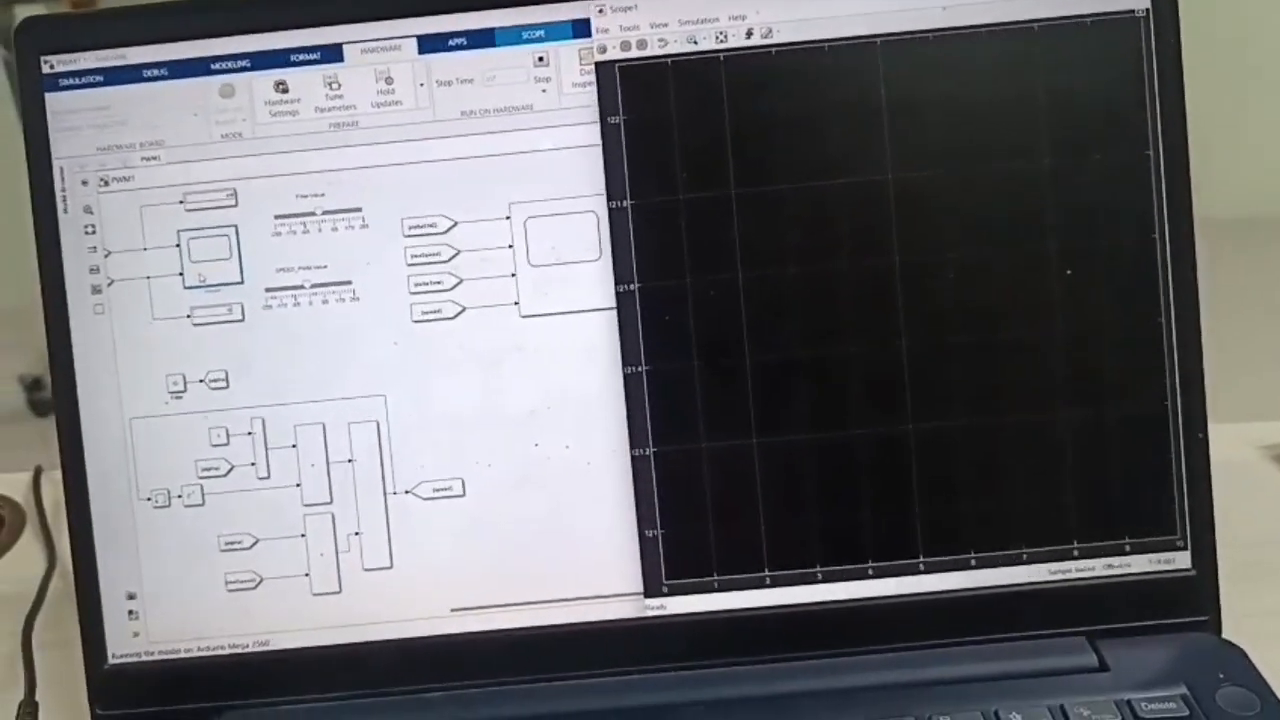
key("super+Right")
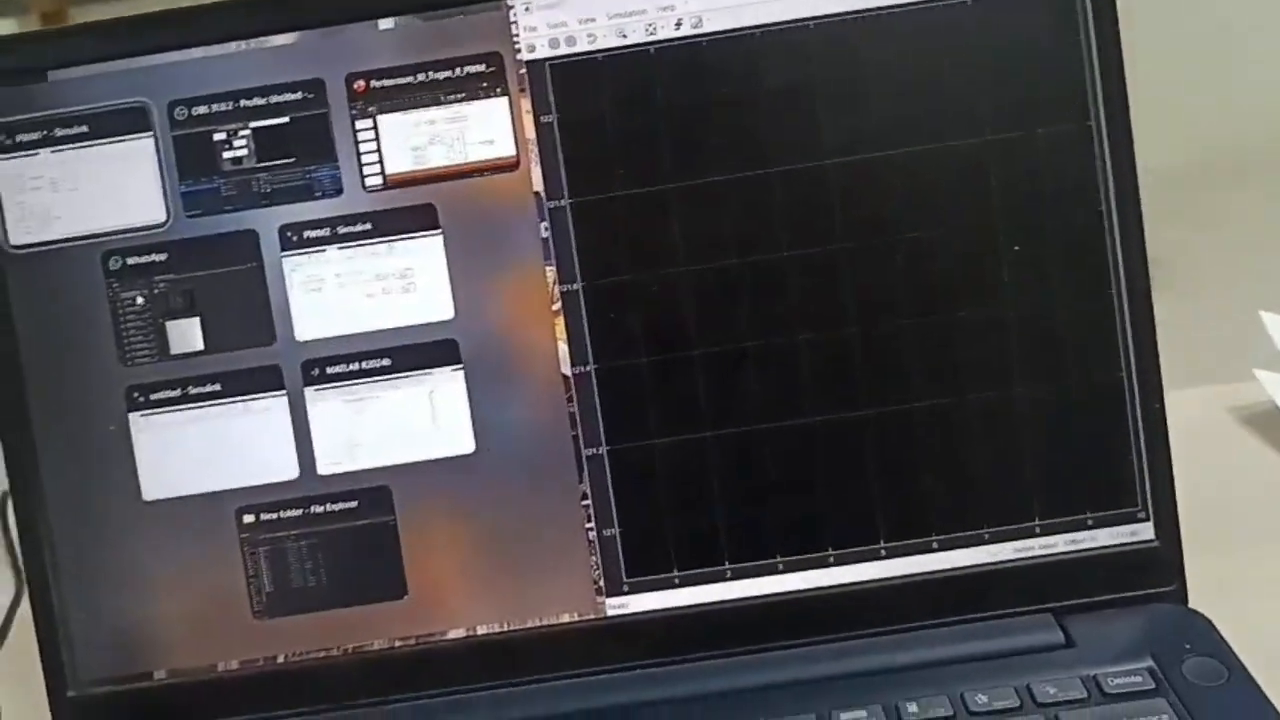
key("Return")
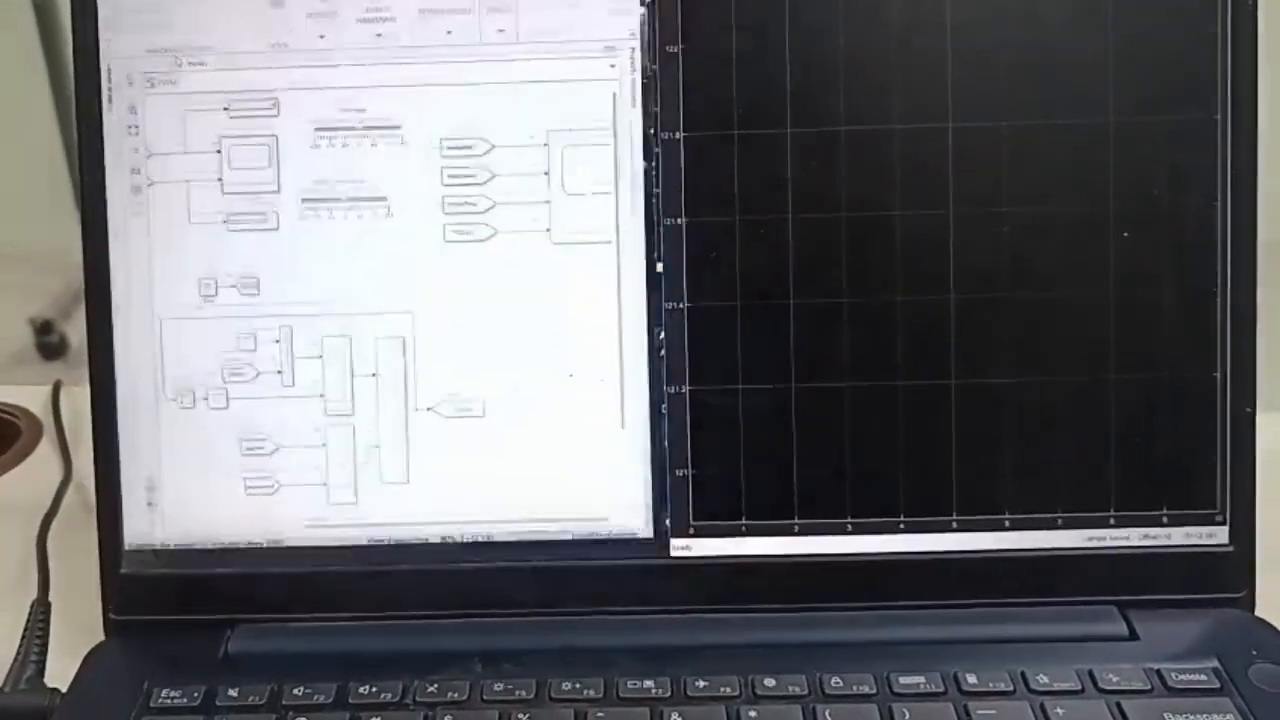